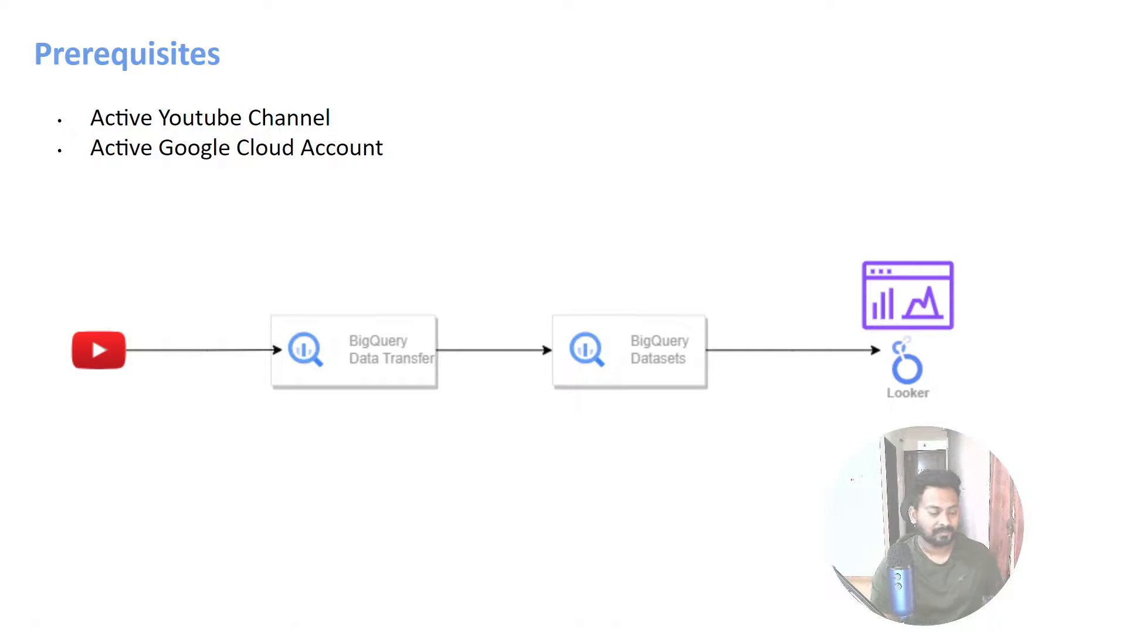
Step: Switch to the Google Cloud console and start creating a new BigQuery data transfer in the tt-admin-01 project
key("alt+Tab")
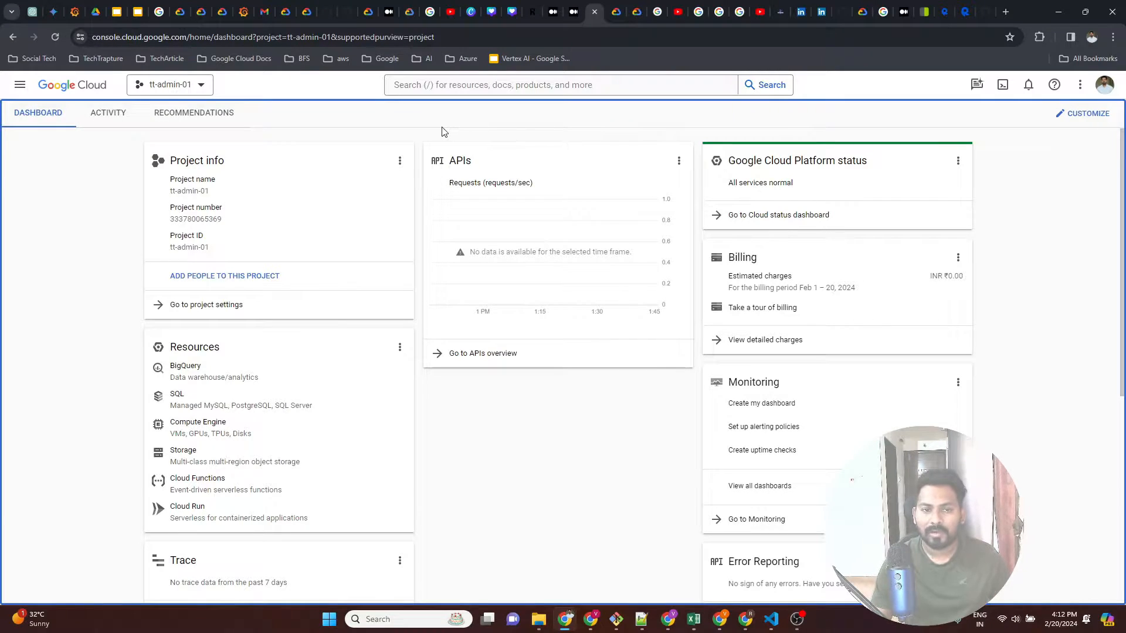
left_click(491, 85)
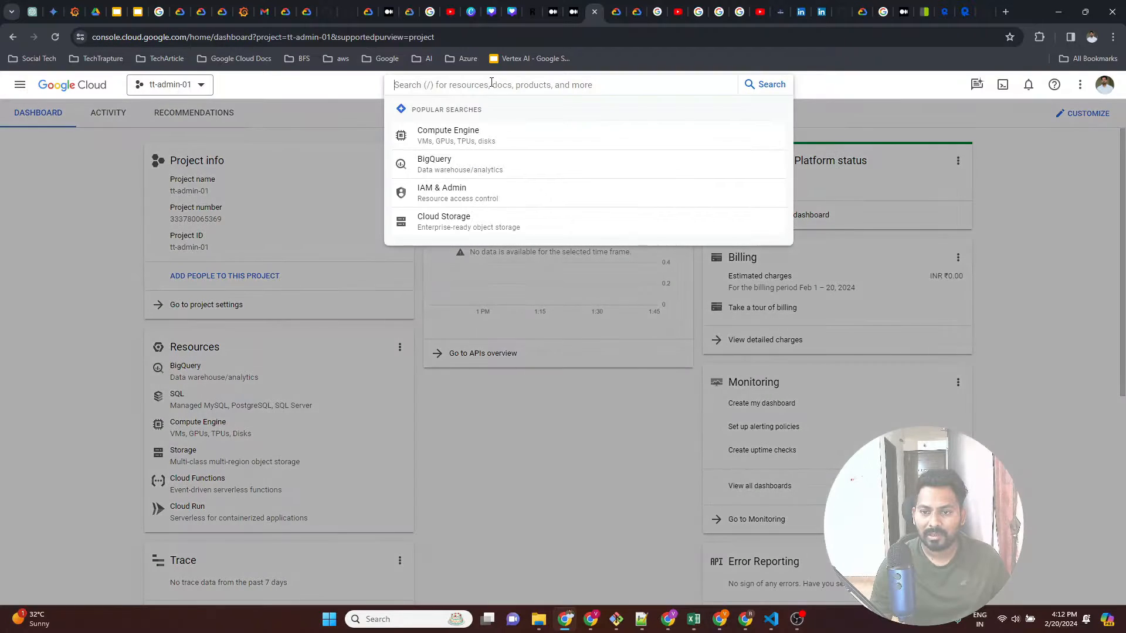
left_click(472, 173)
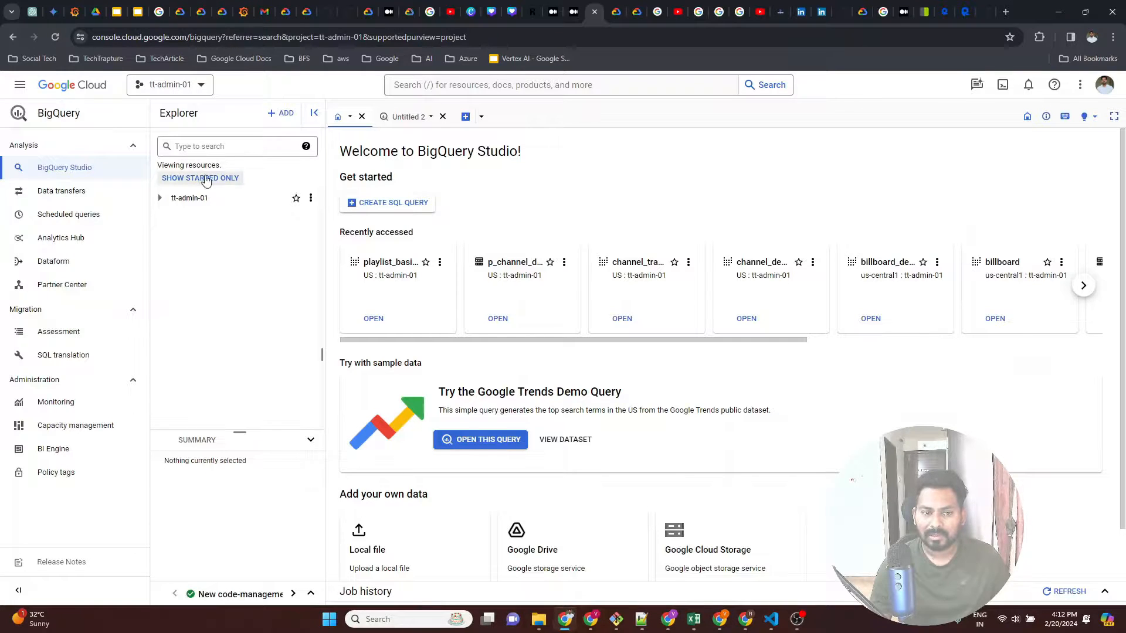
left_click(65, 192)
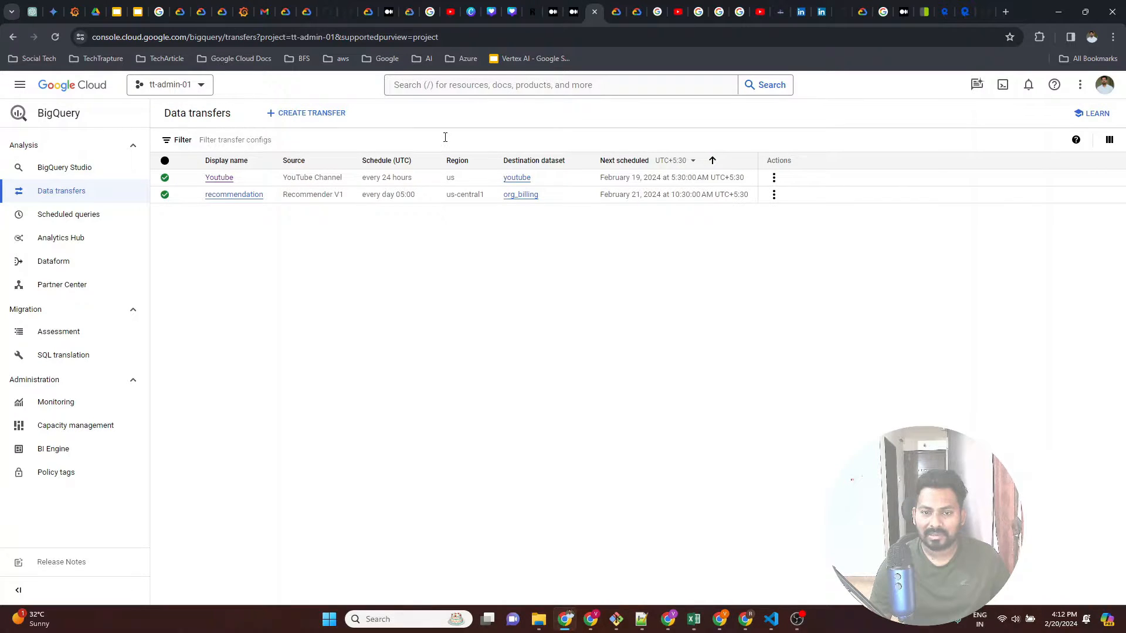
left_click(309, 117)
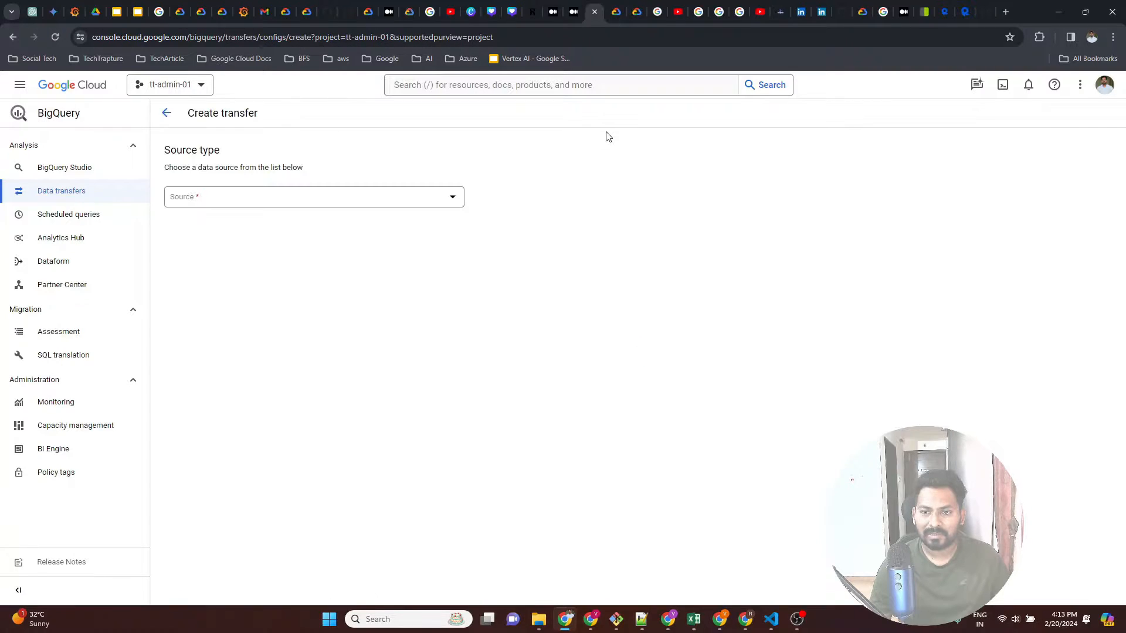
Step: Choose YouTube Channel as the data source of the new transfer
left_click(276, 199)
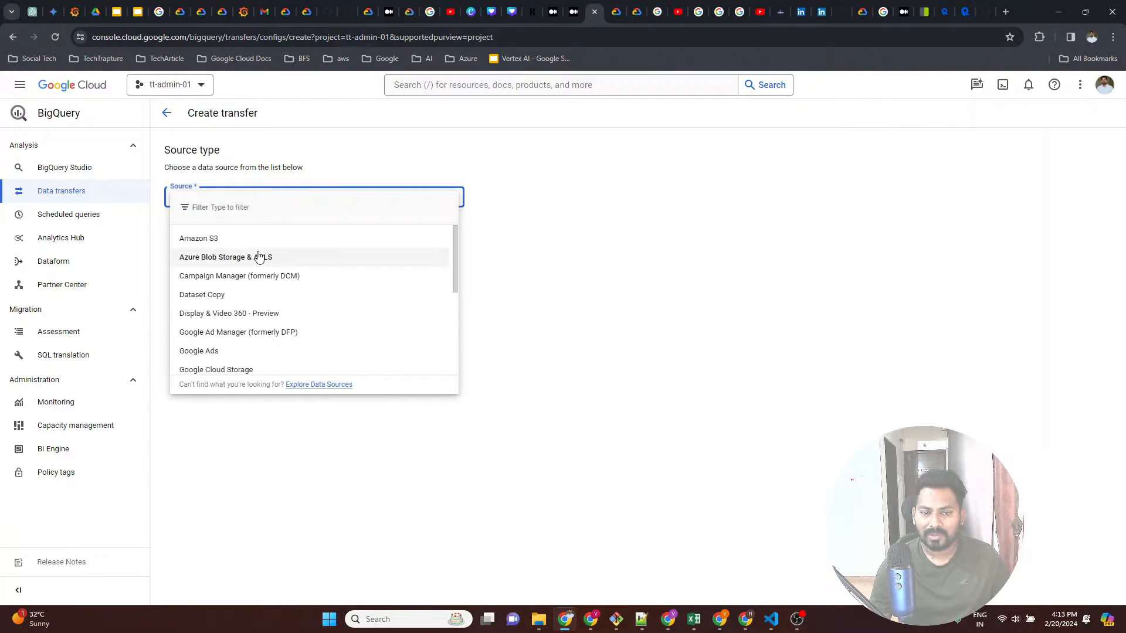
scroll(262, 288, "down", 3)
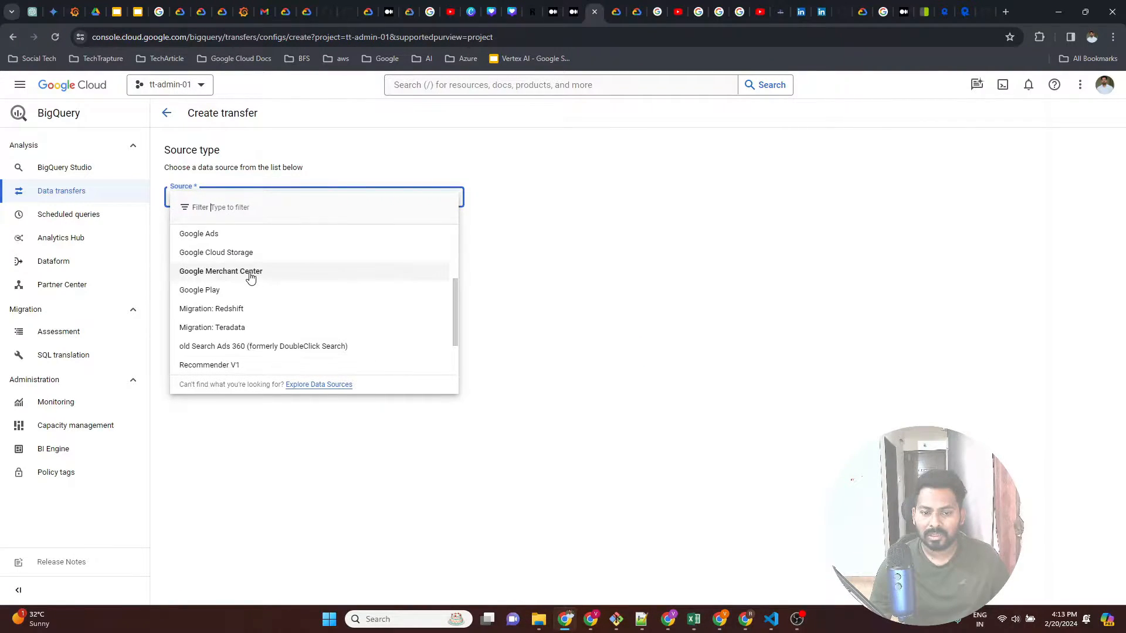
scroll(261, 277, "down", 2)
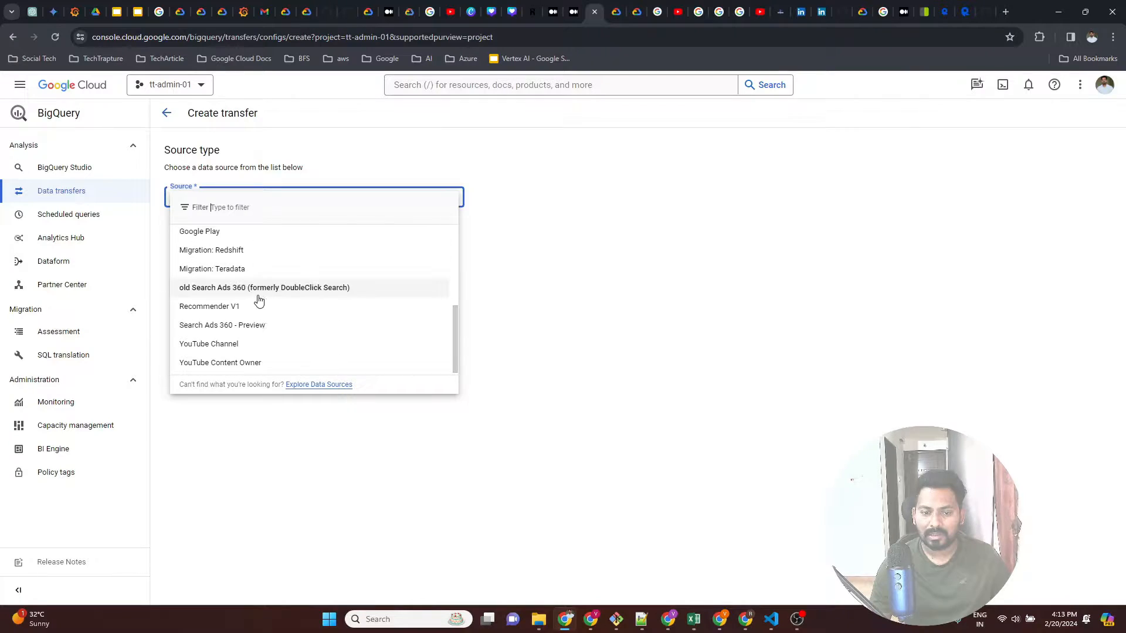
left_click(237, 347)
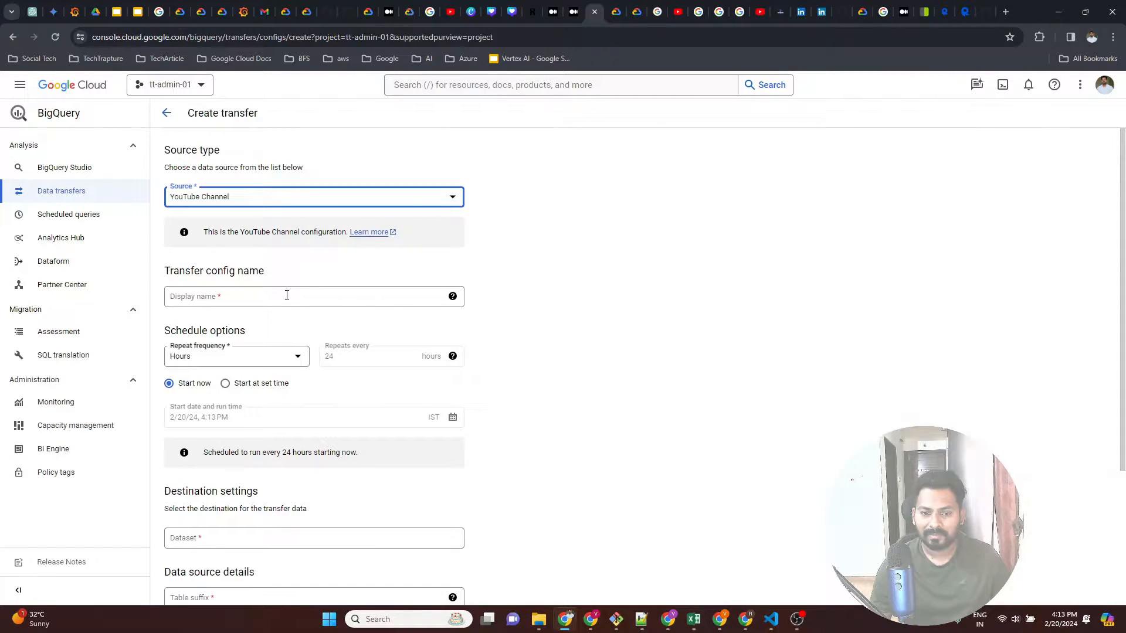
Step: Name the transfer config Youtube-new and check which existing datasets are offered as the destination
left_click(286, 296)
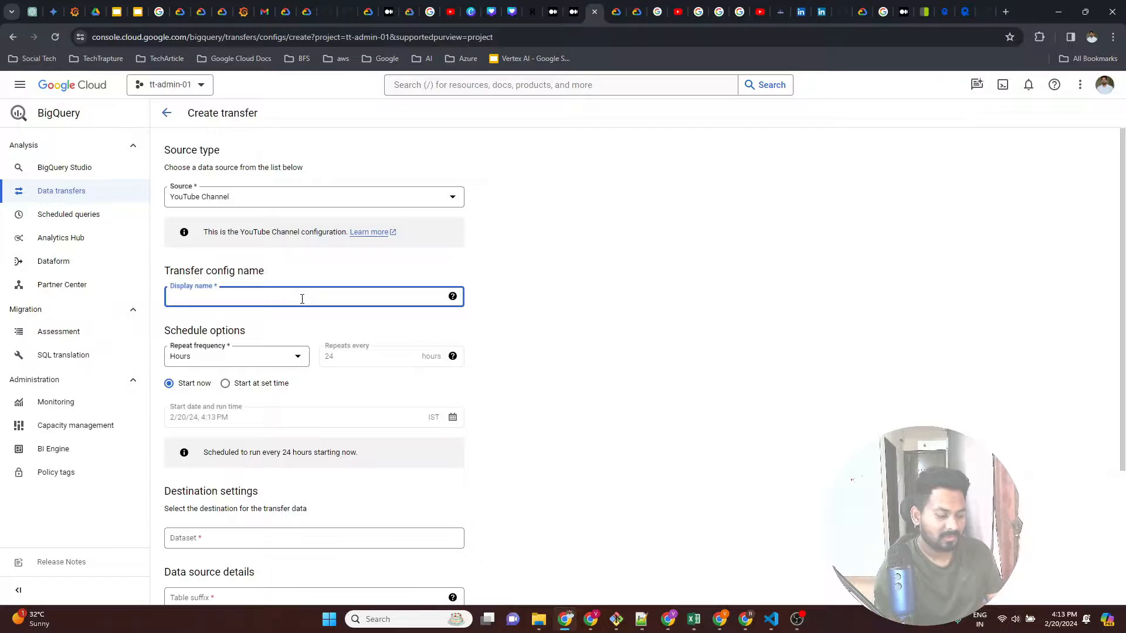
type("Youtube")
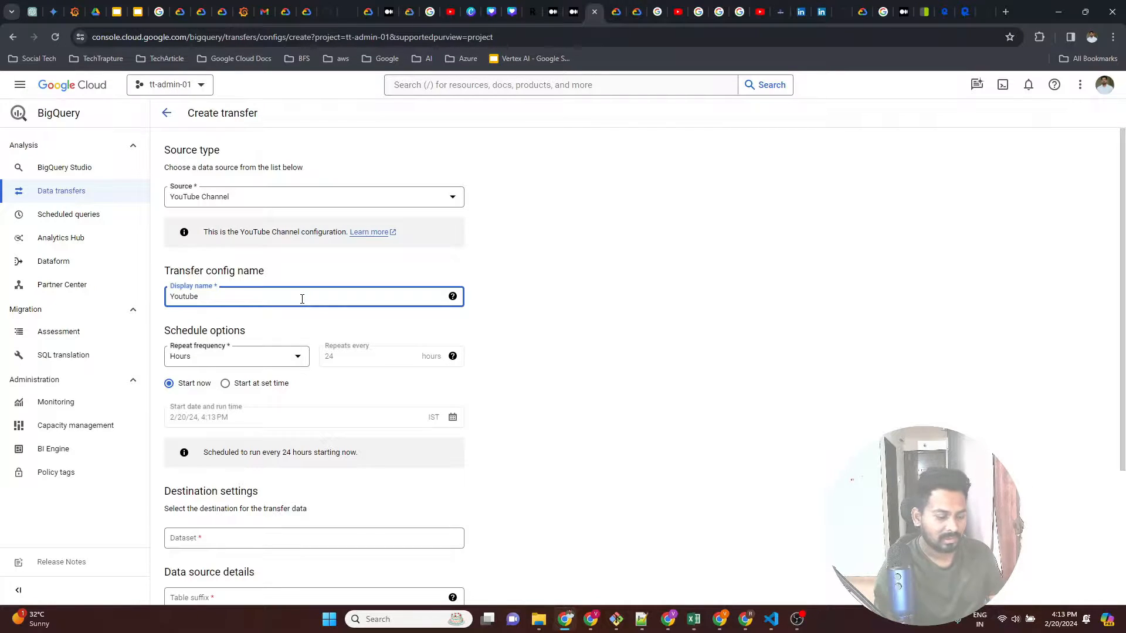
type("-new")
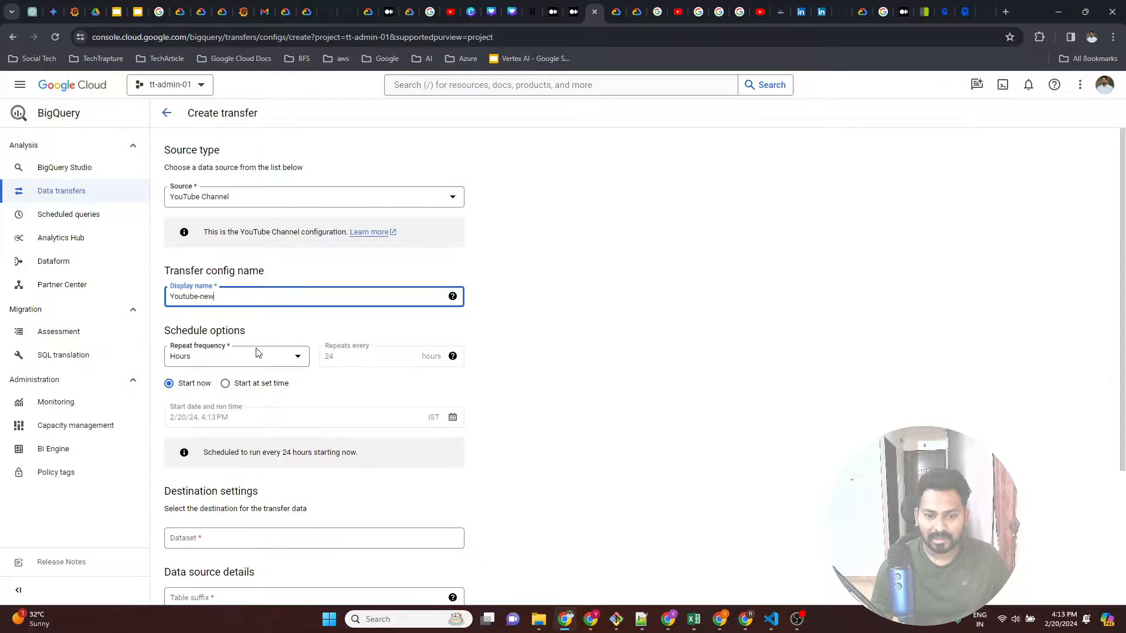
scroll(311, 421, "down", 2)
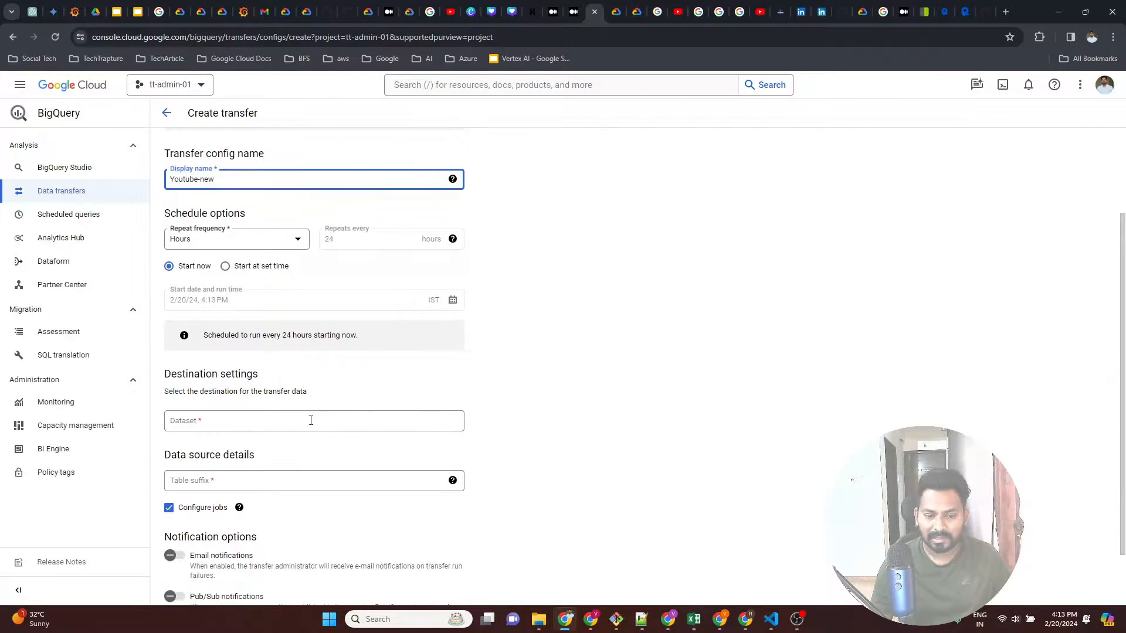
left_click(234, 420)
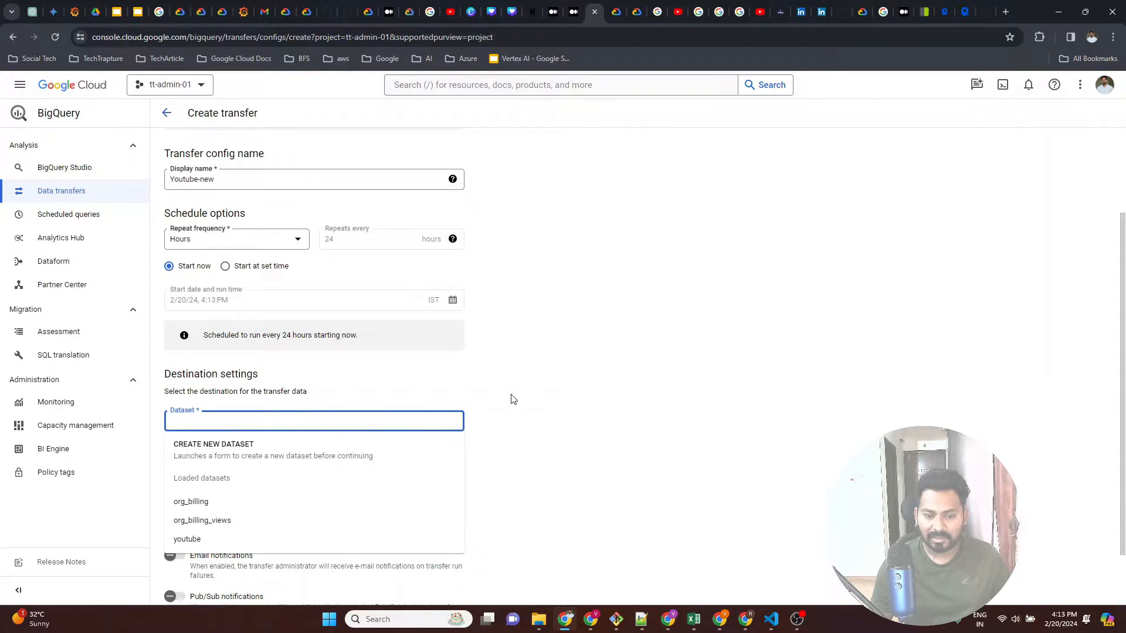
left_click(523, 393)
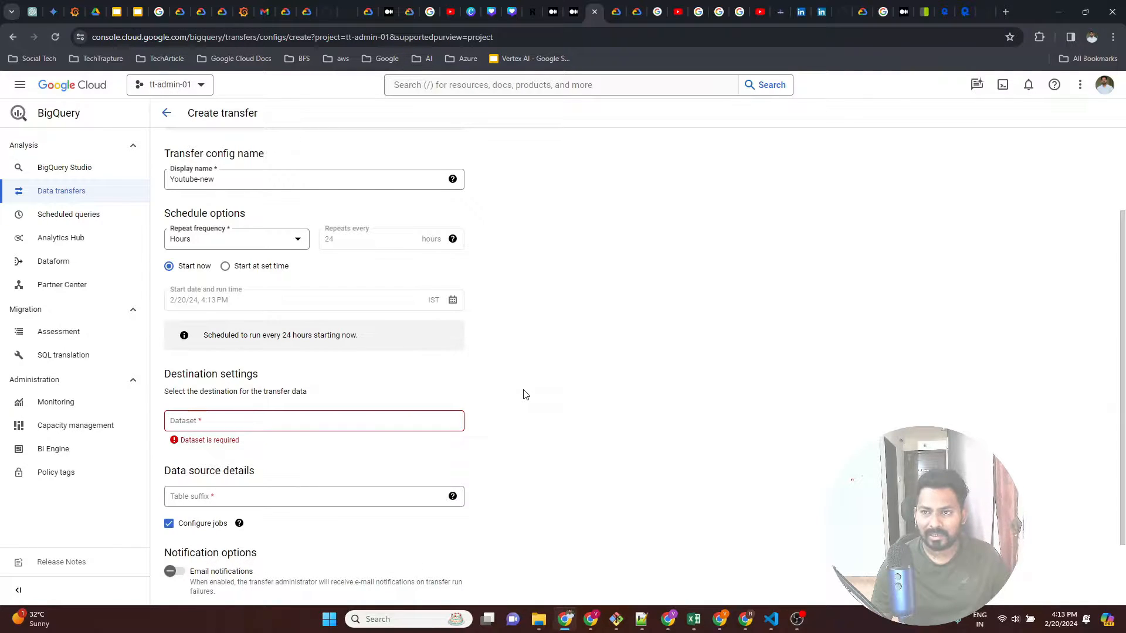
Step: Duplicate the browser tab with the transfer form and open BigQuery Studio in the copy
right_click(591, 10)
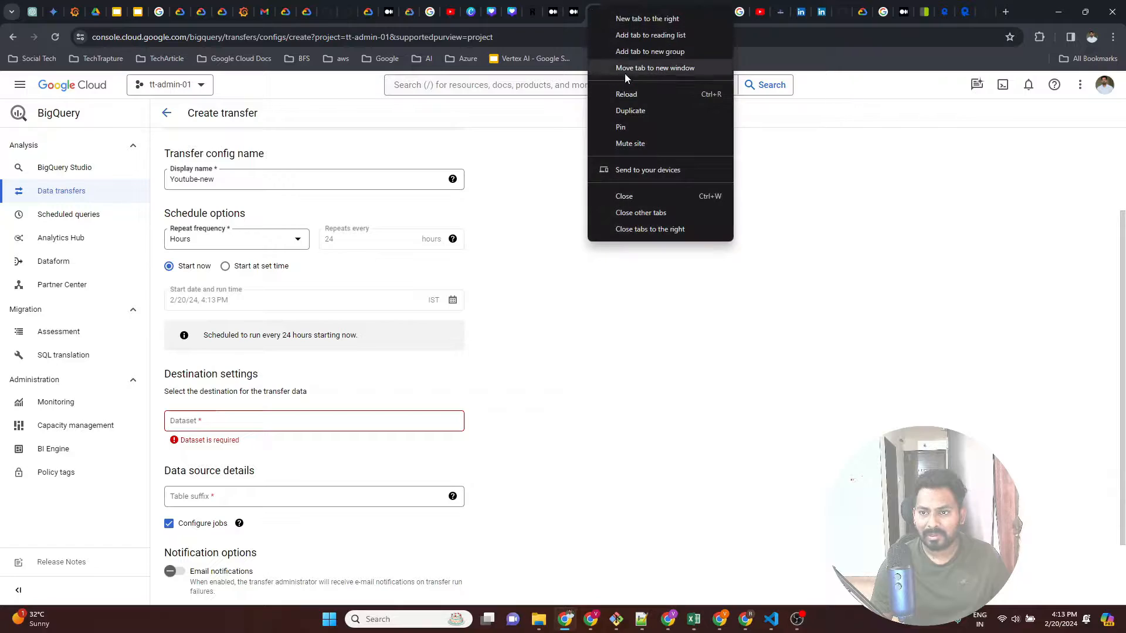
left_click(639, 114)
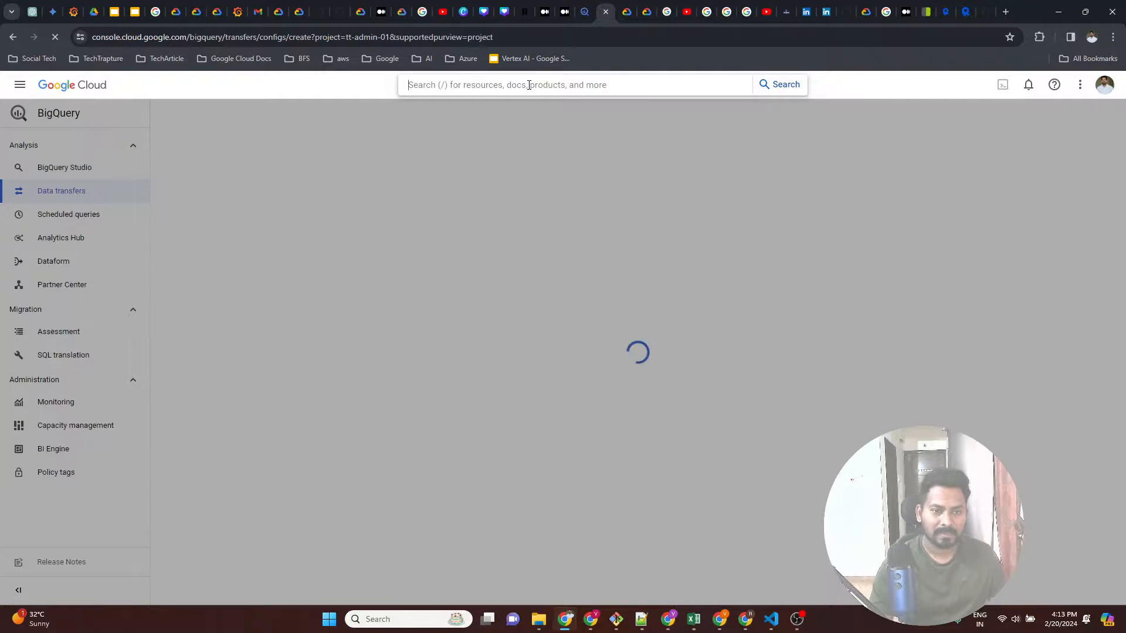
left_click(77, 196)
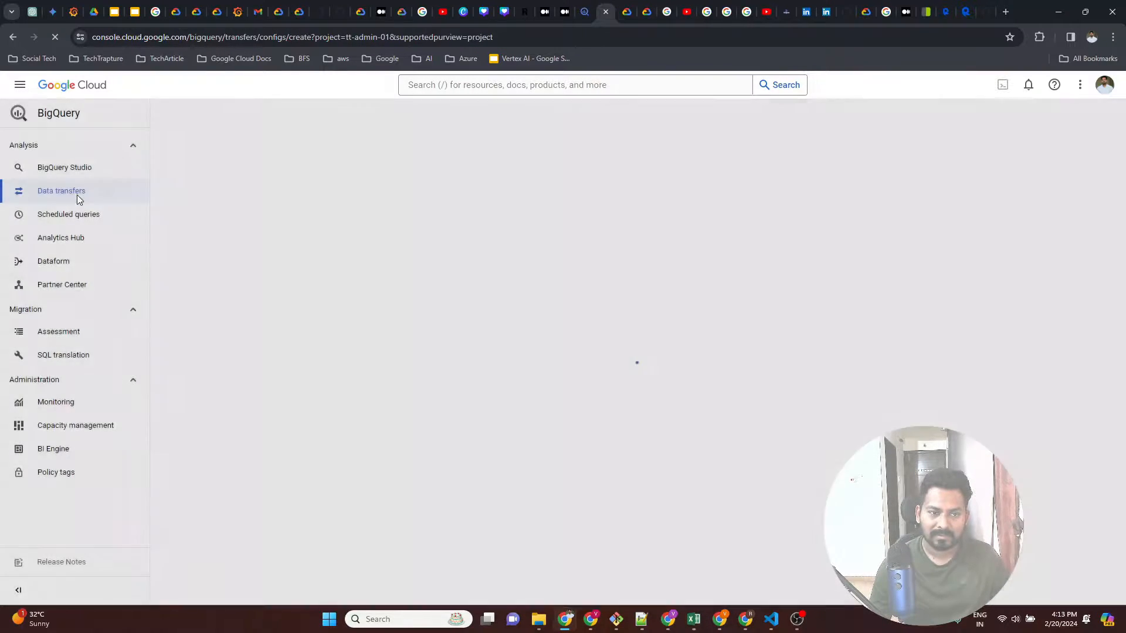
left_click(88, 170)
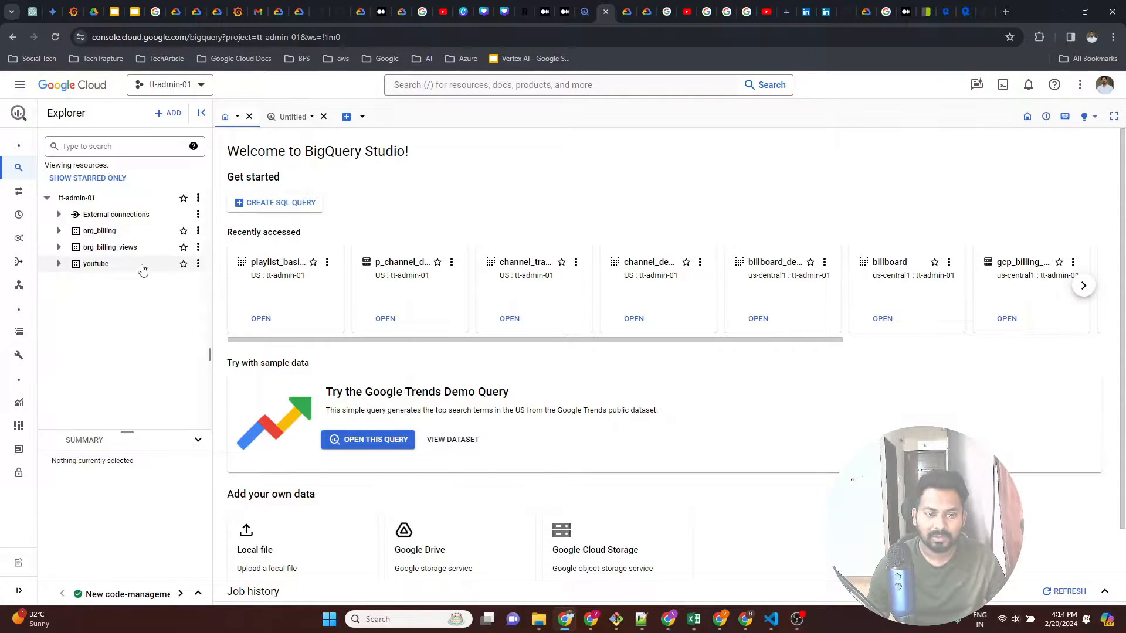
Step: Create a dataset with the ID new_youtube in the tt-admin-01 project
left_click(199, 199)
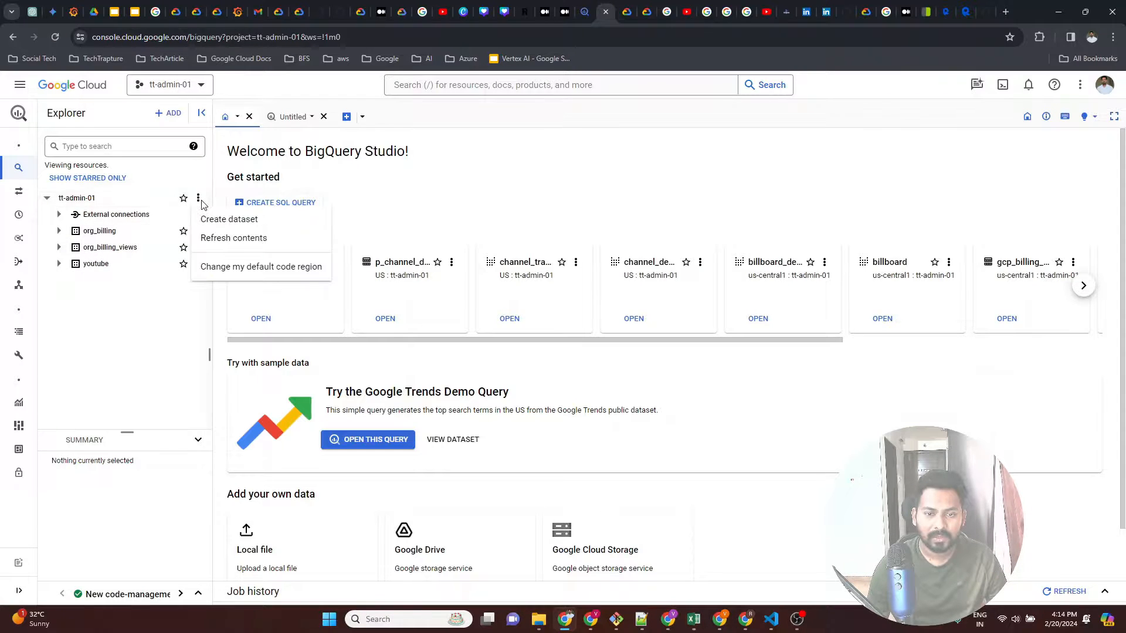
left_click(291, 225)
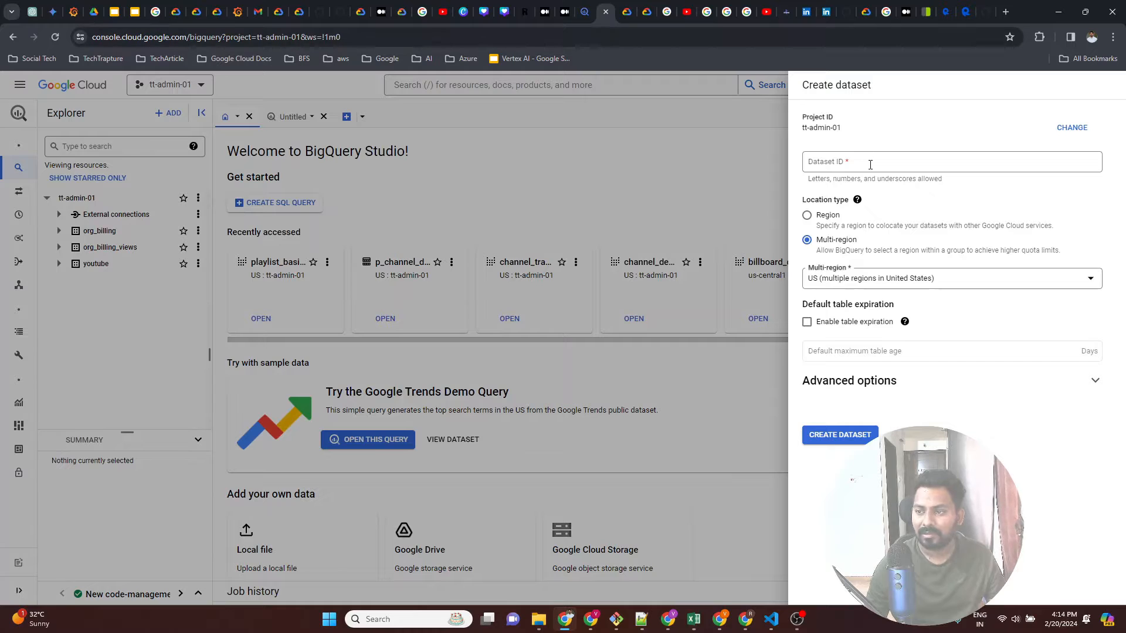
left_click(869, 164)
type("new_youtube")
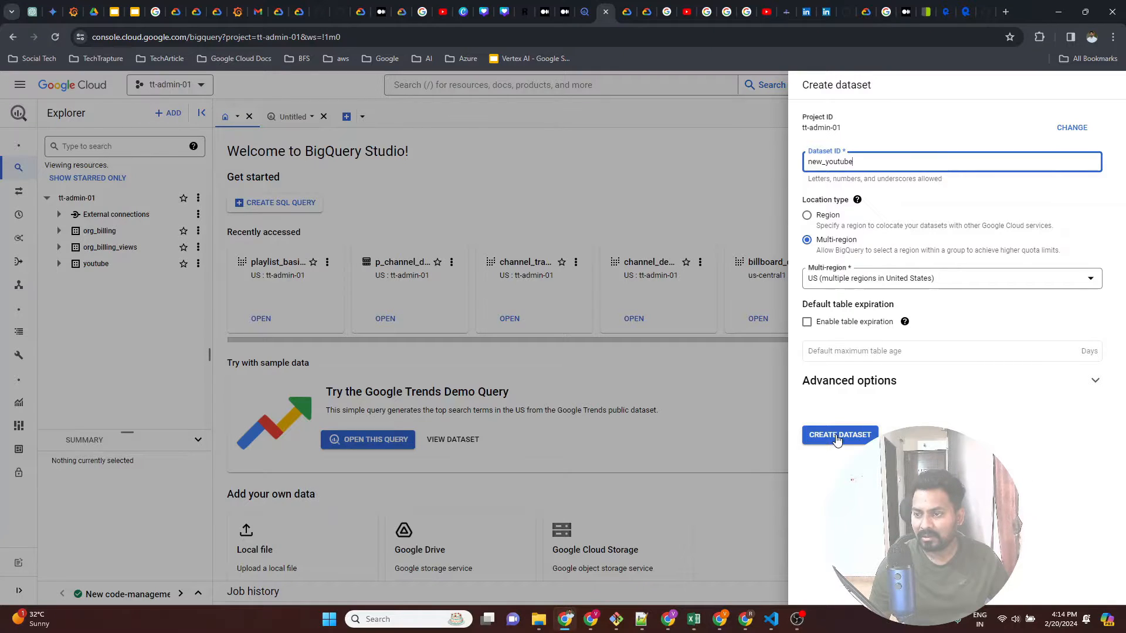
left_click(948, 364)
left_click(840, 434)
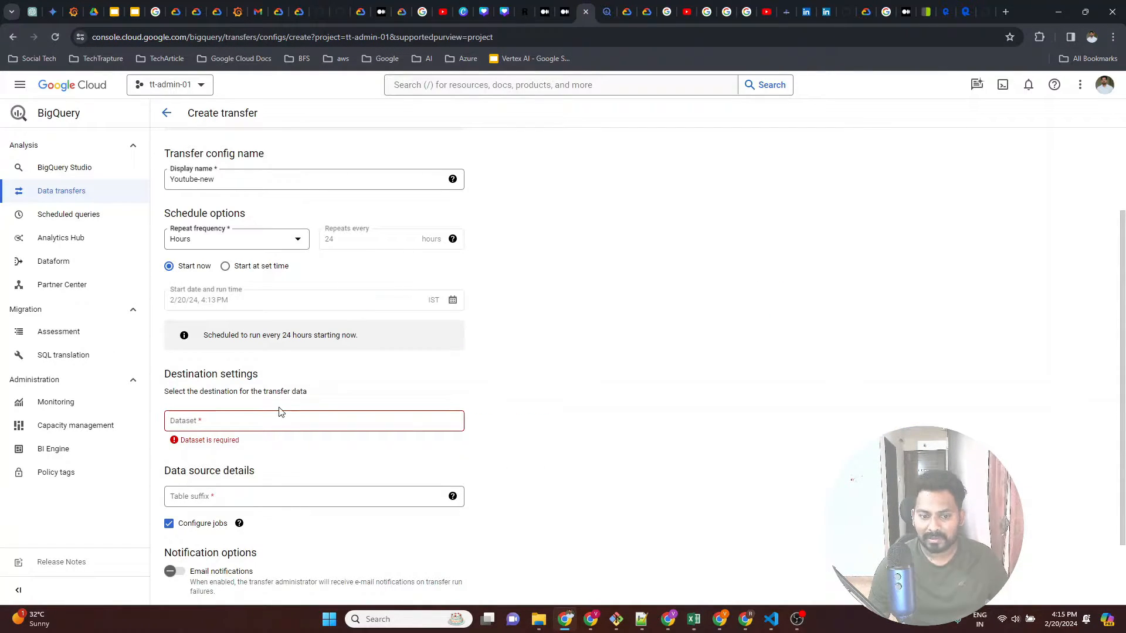
Step: Reload the original transfer form to refresh its datasets, review the available source types and choose YouTube Channel
left_click(277, 420)
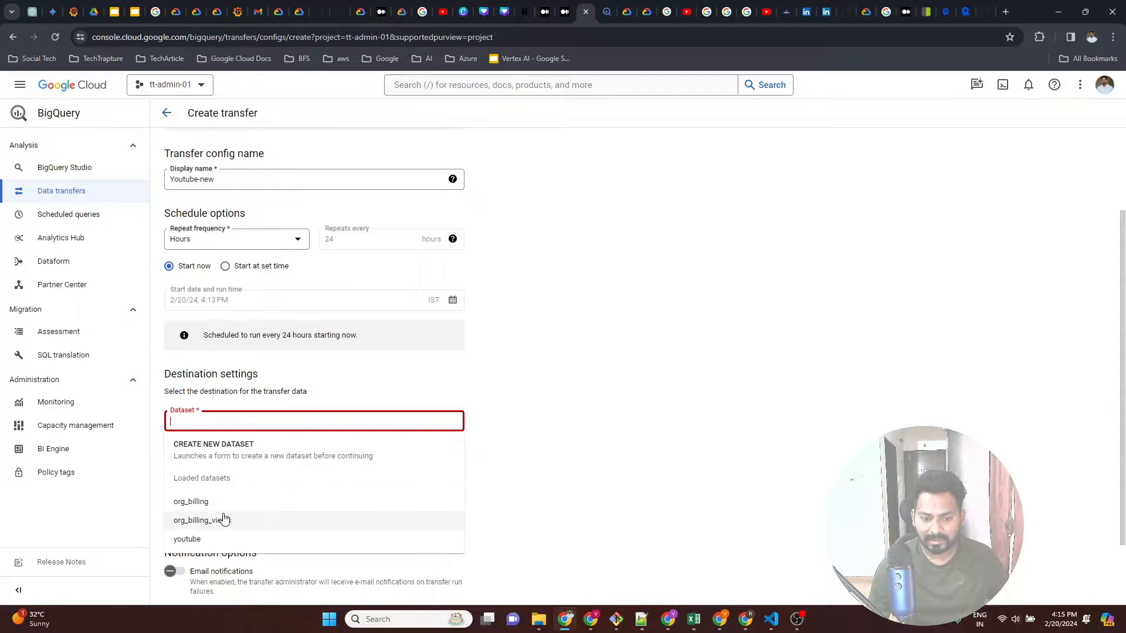
left_click(56, 37)
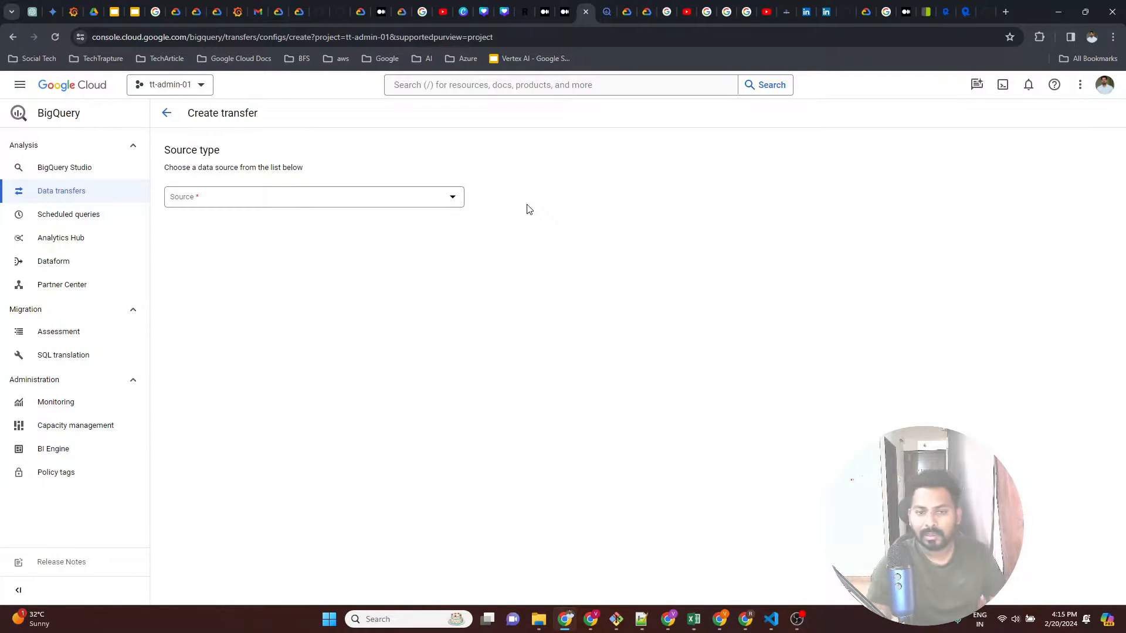
left_click(387, 196)
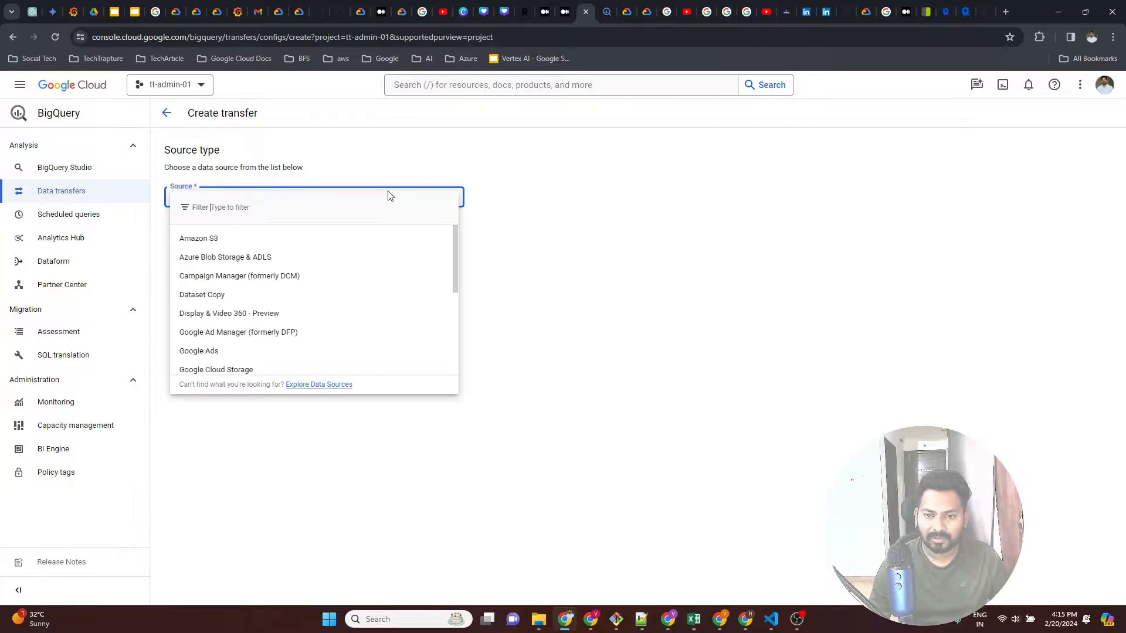
scroll(377, 254, "down", 5)
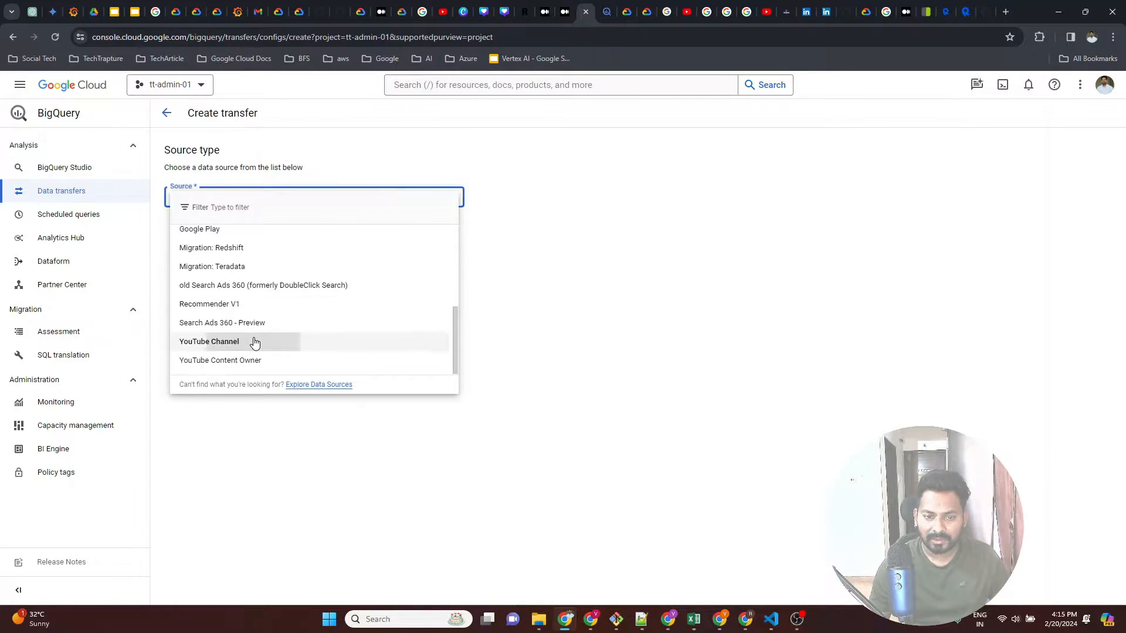
left_click(289, 342)
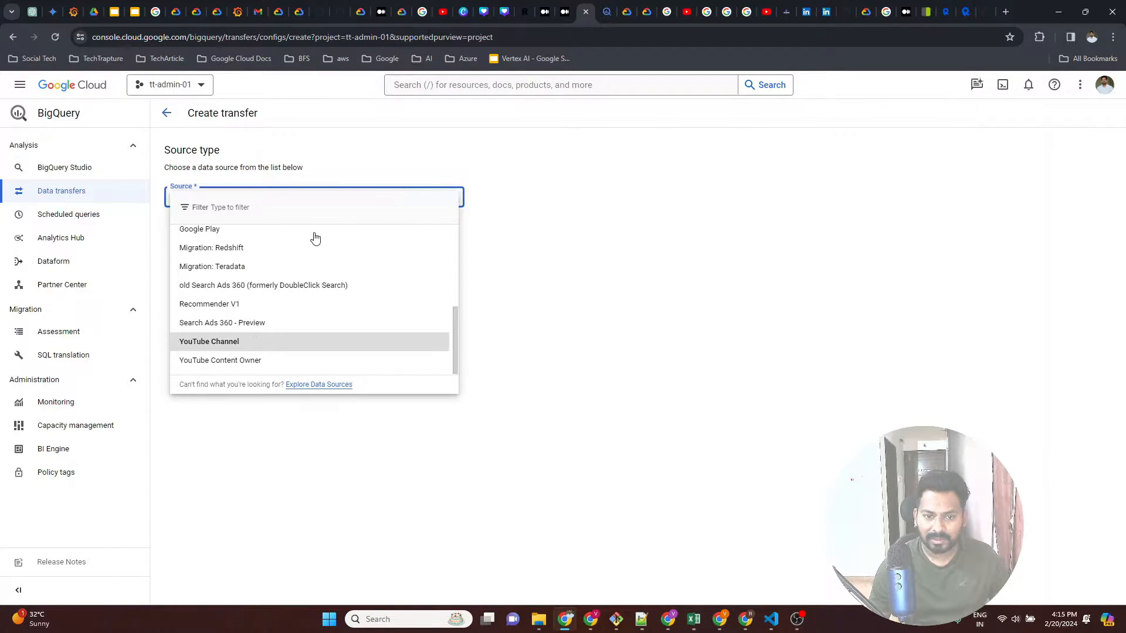
left_click(322, 199)
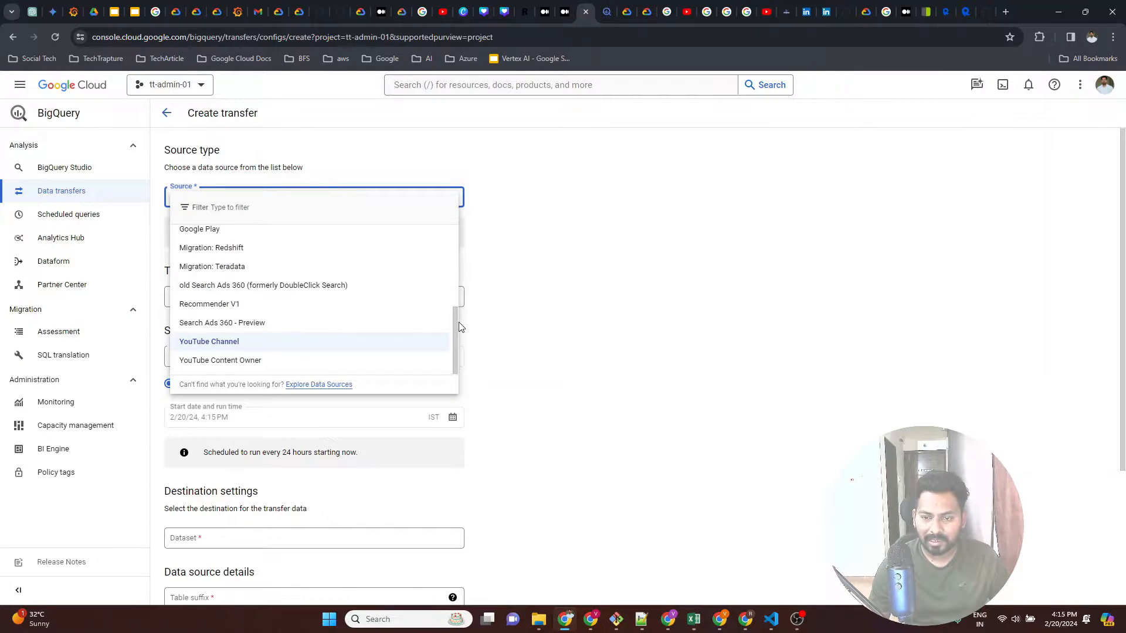
left_click_drag(455, 321, 461, 230)
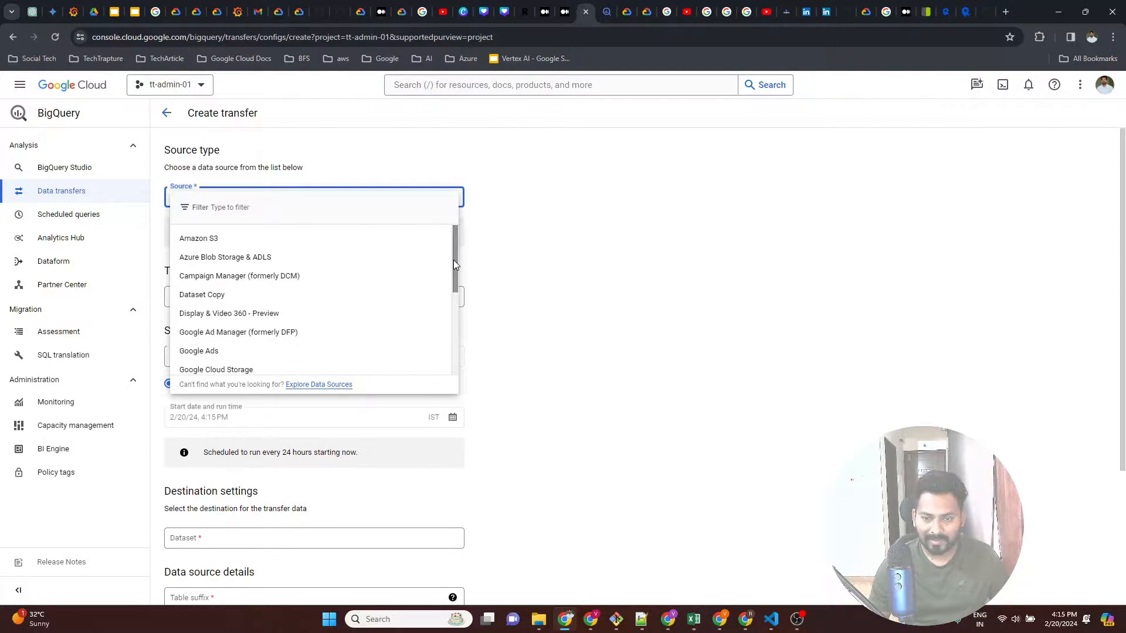
left_click_drag(453, 259, 452, 358)
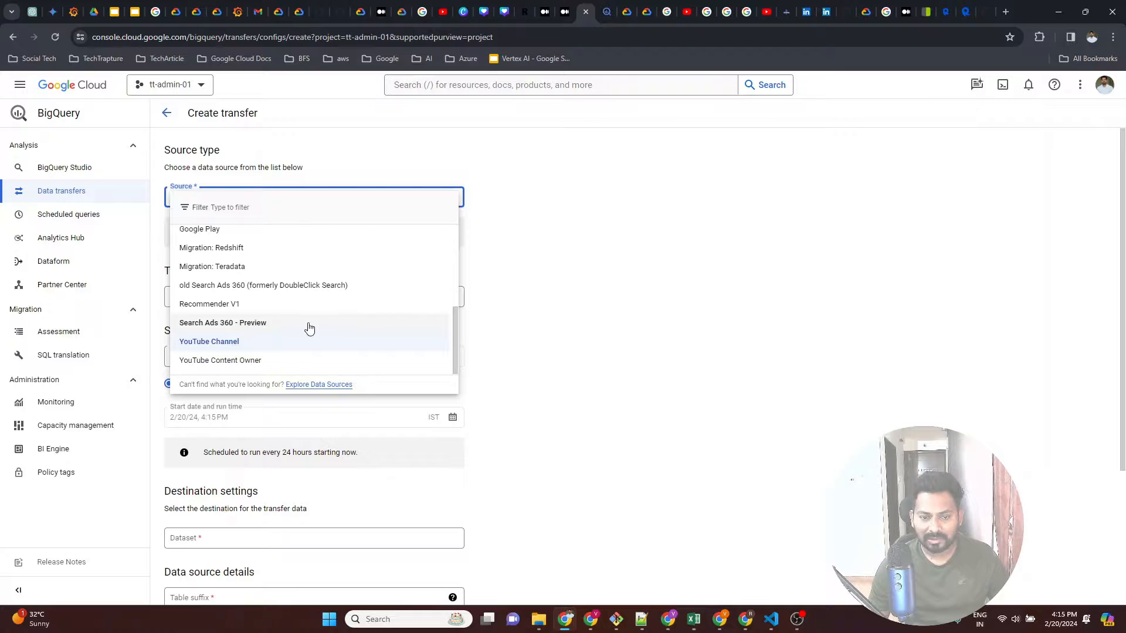
left_click(255, 343)
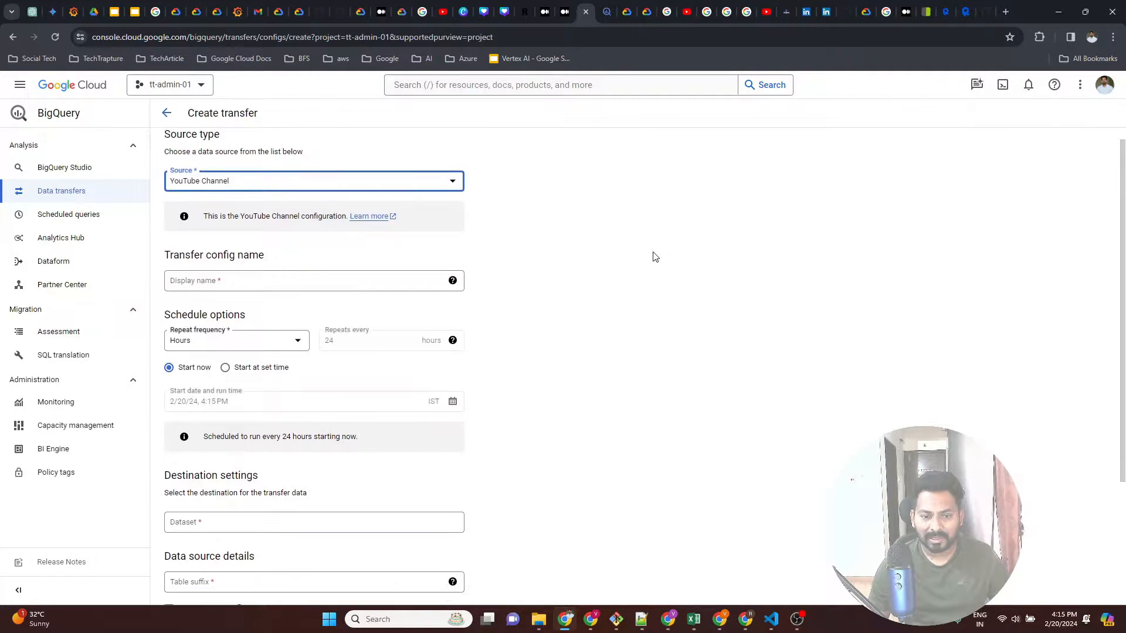
Step: Set the transfer config's display name to neew-youtube
scroll(652, 254, "down", 2)
left_click(262, 185)
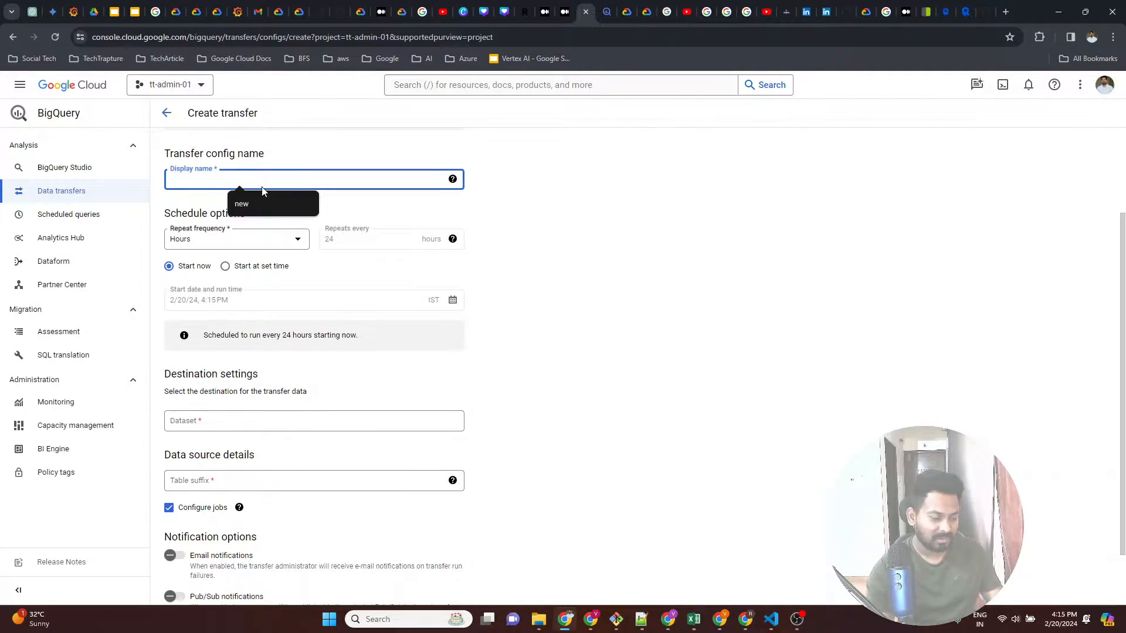
type("neew-youtube")
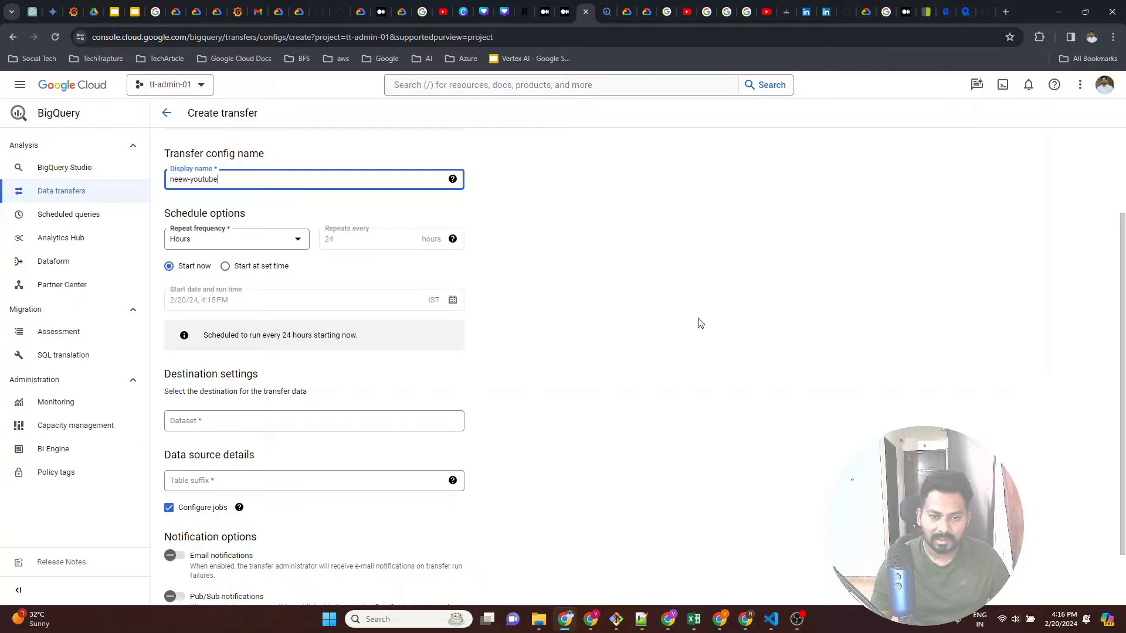
scroll(699, 322, "down", 1)
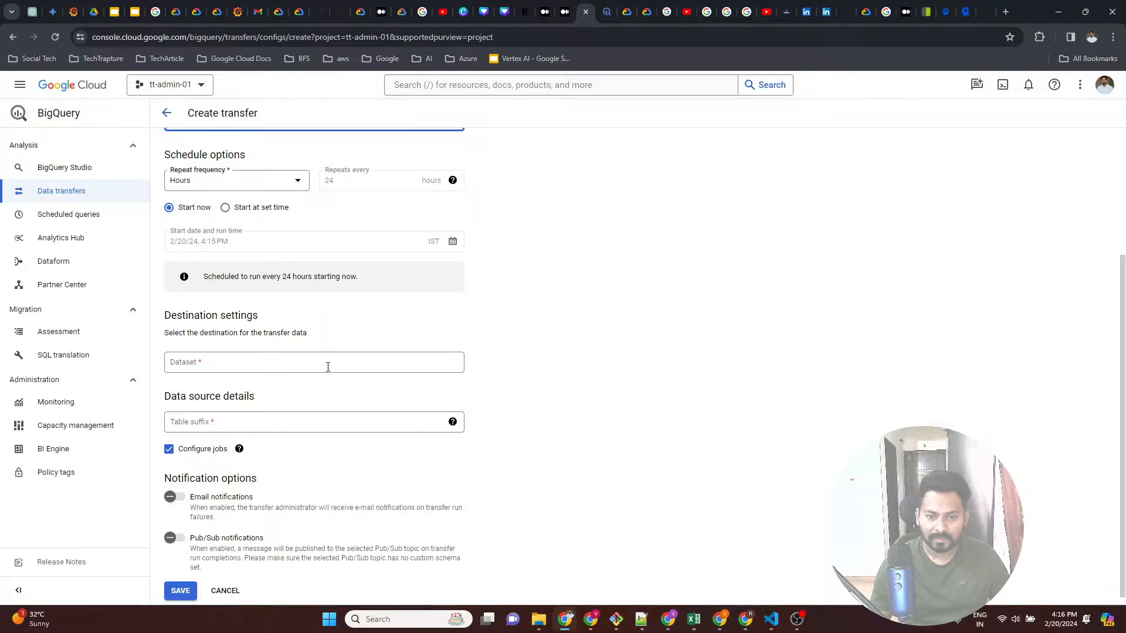
Step: Set the destination dataset to new_youtube and the table suffix to techtrapturee
left_click(328, 367)
left_click(221, 441)
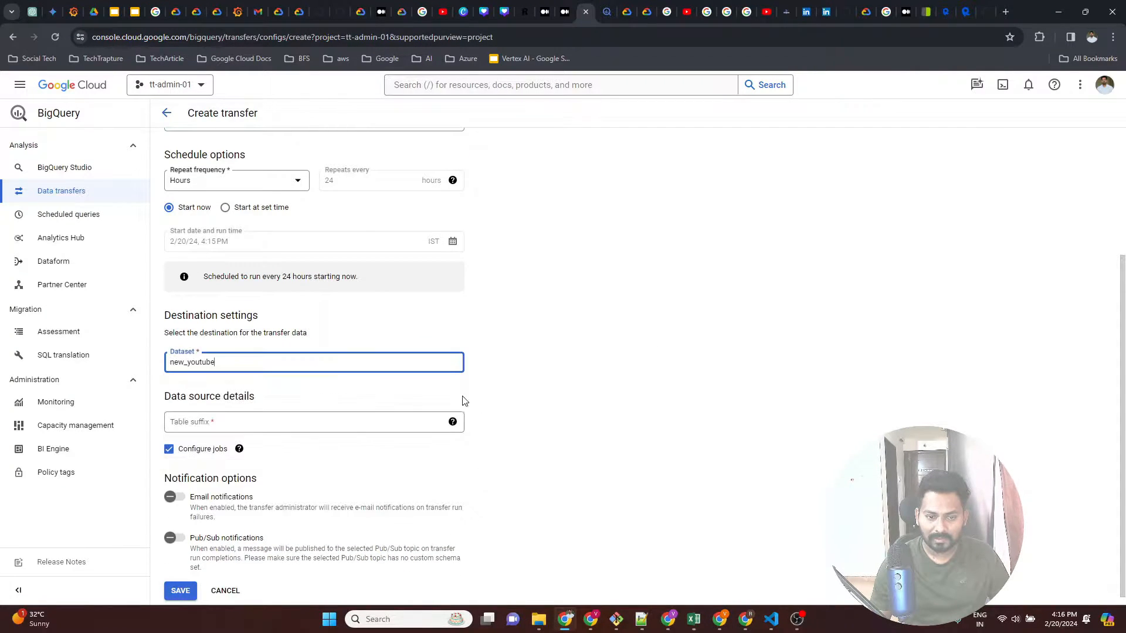
scroll(498, 397, "down", 1)
left_click(270, 413)
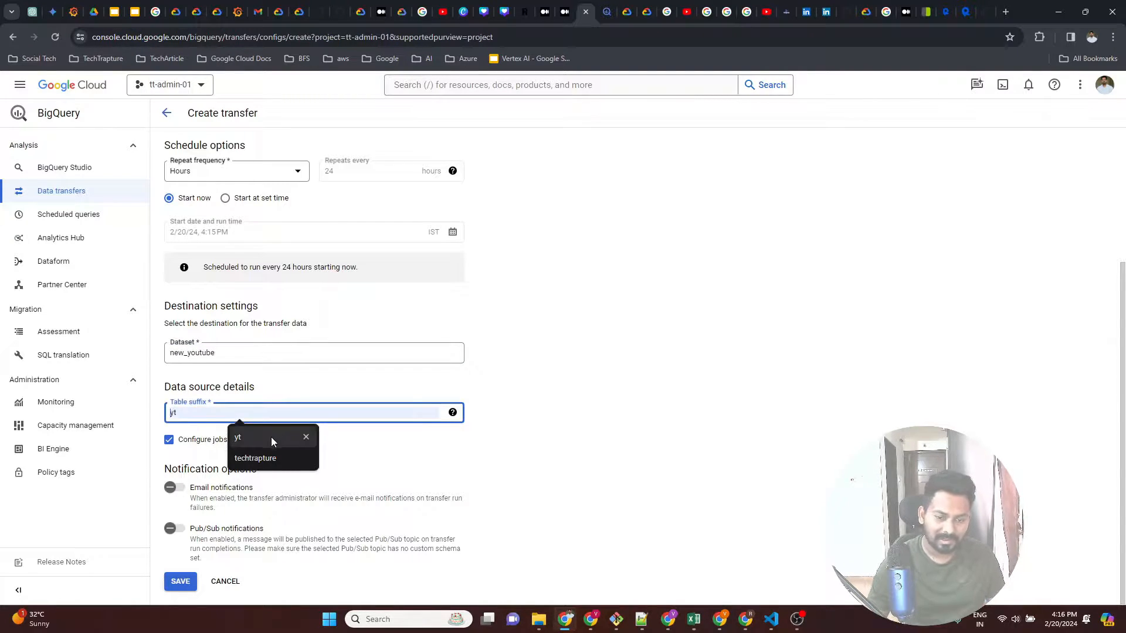
left_click(258, 459)
left_click(507, 424)
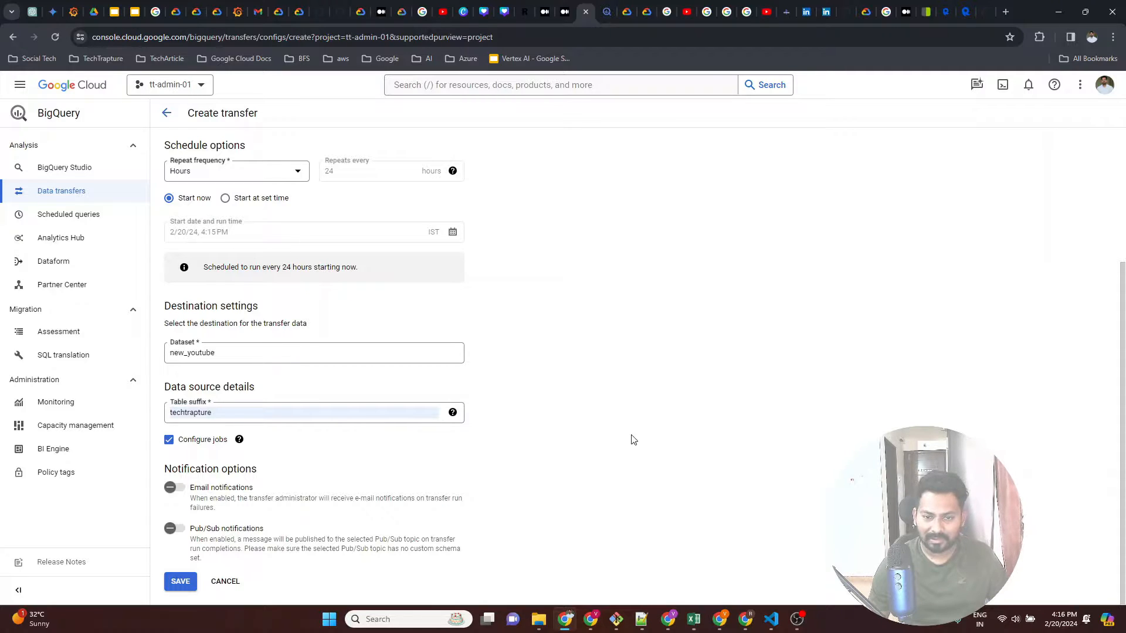
left_click(224, 411)
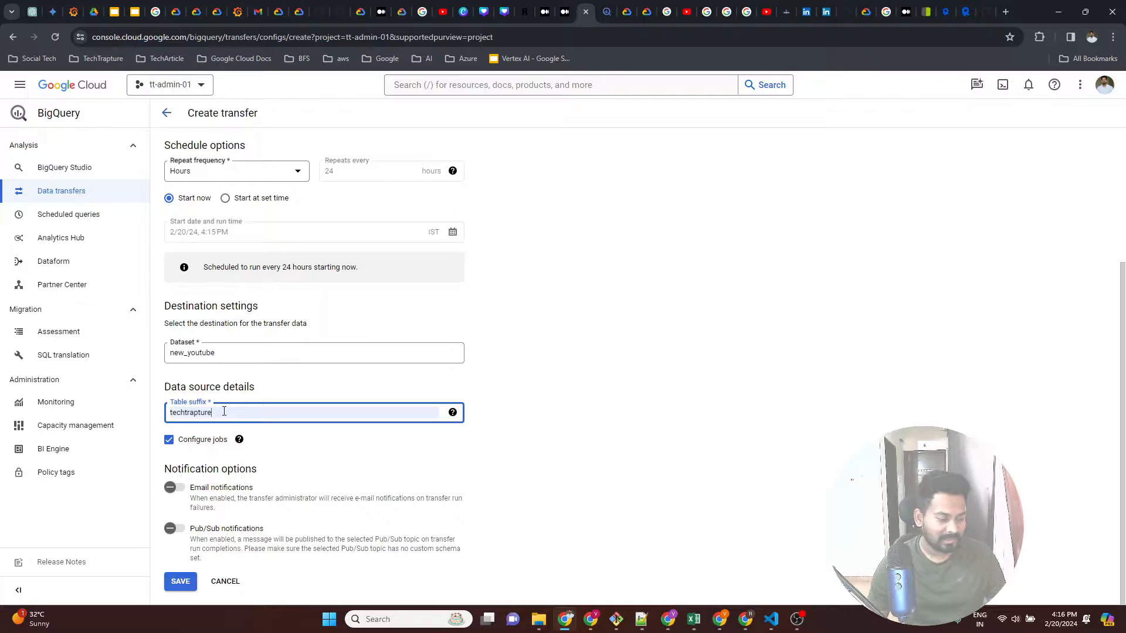
type("e")
left_click(220, 572)
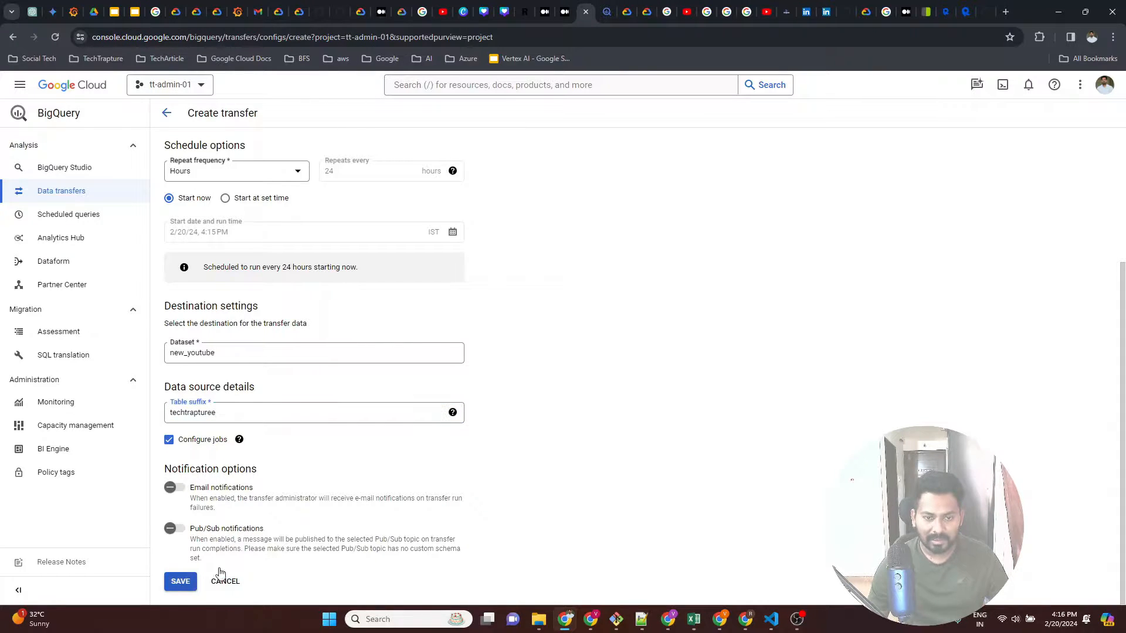
Step: Save the transfer and authorize BigQuery Data Transfer Service with the first listed Google account
left_click(180, 581)
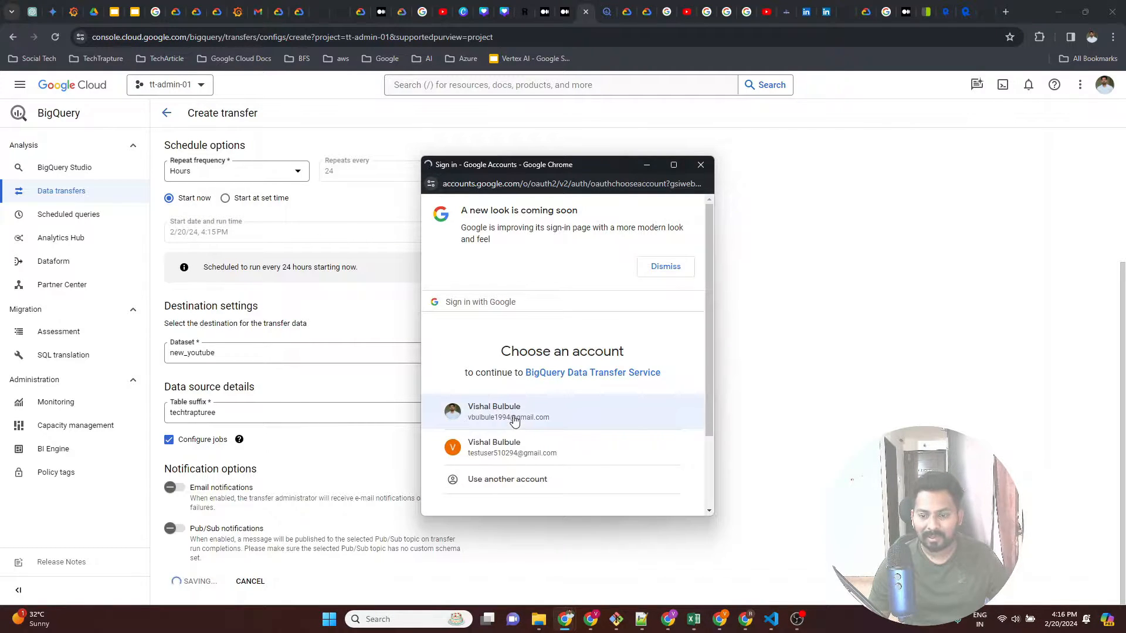
left_click(517, 417)
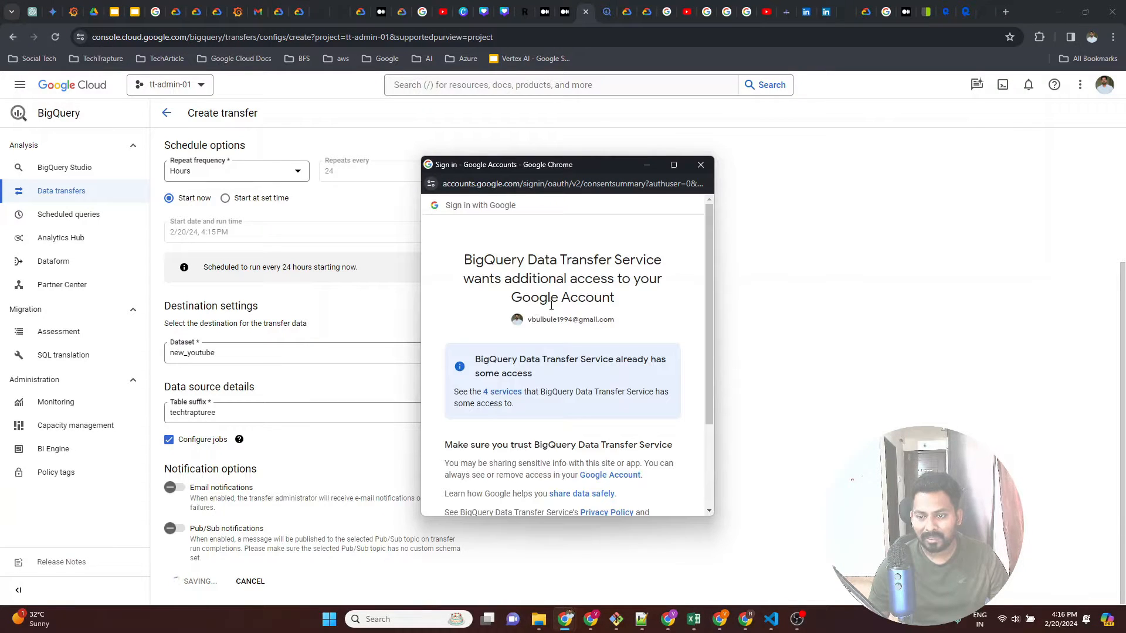
scroll(552, 305, "down", 3)
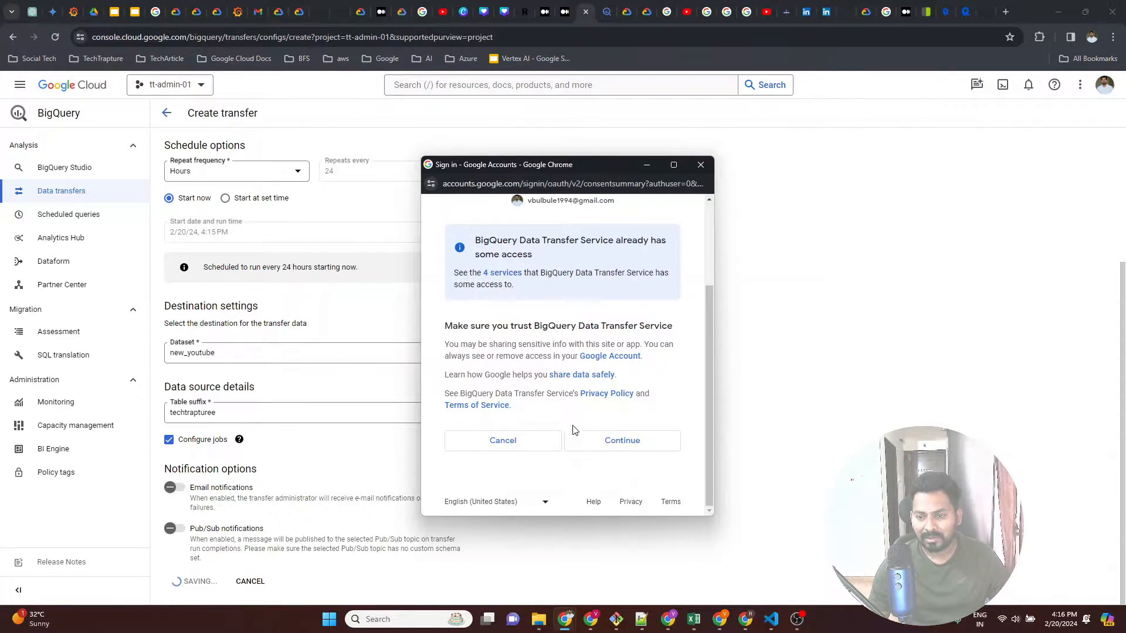
left_click(613, 450)
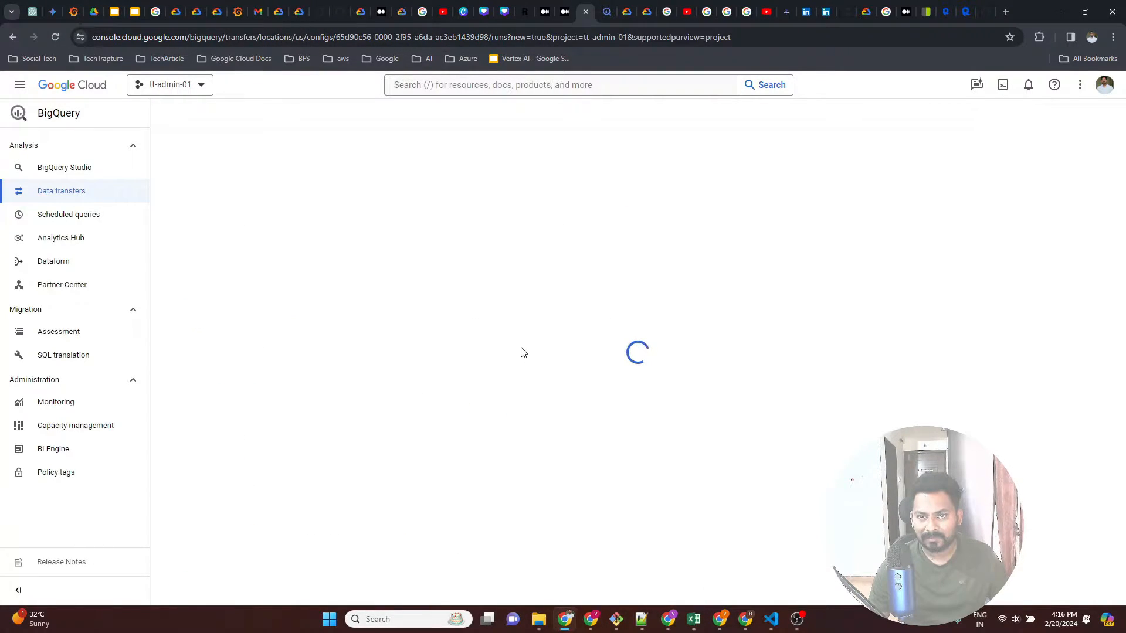
Step: Glance at the datasets in BigQuery Studio, then open the neew-youtube transfer from the data transfers list
left_click(608, 11)
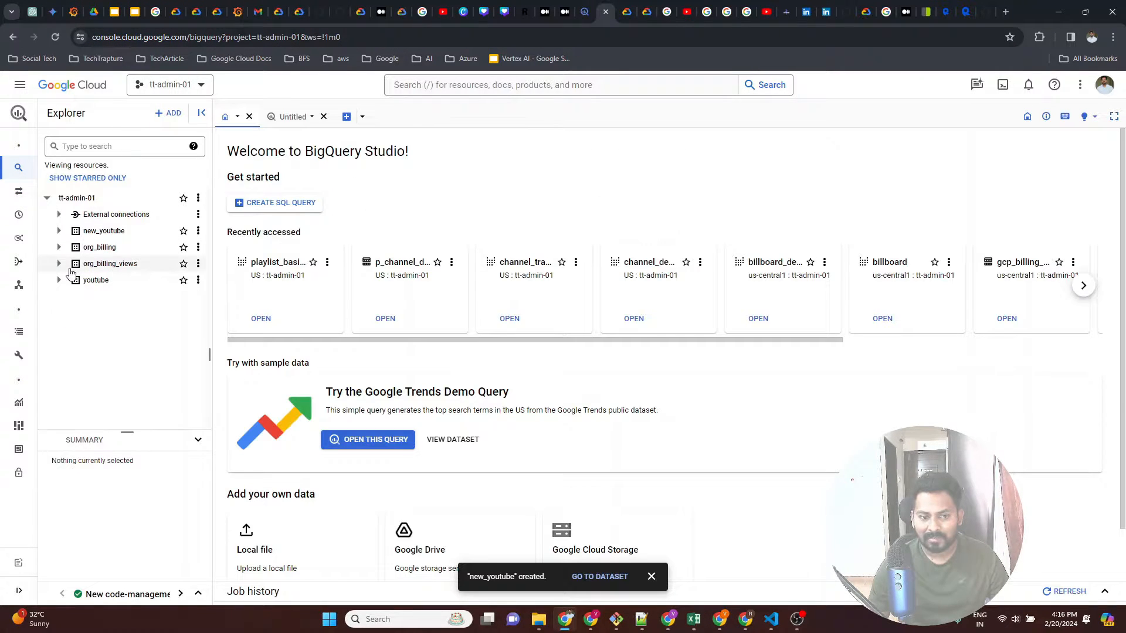
left_click(585, 8)
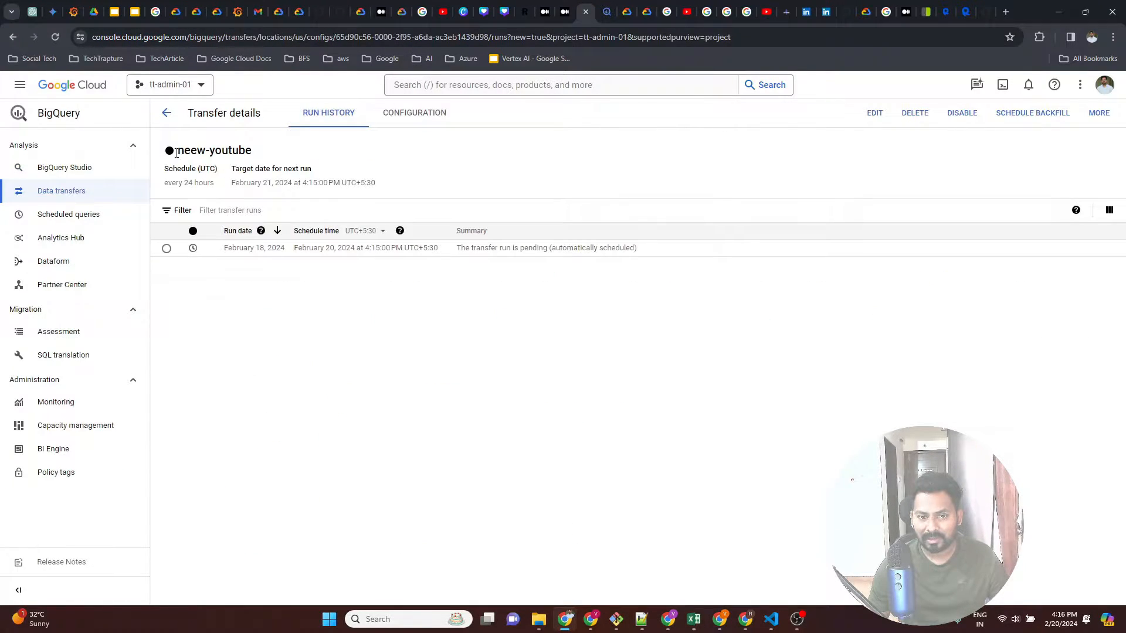
left_click(166, 112)
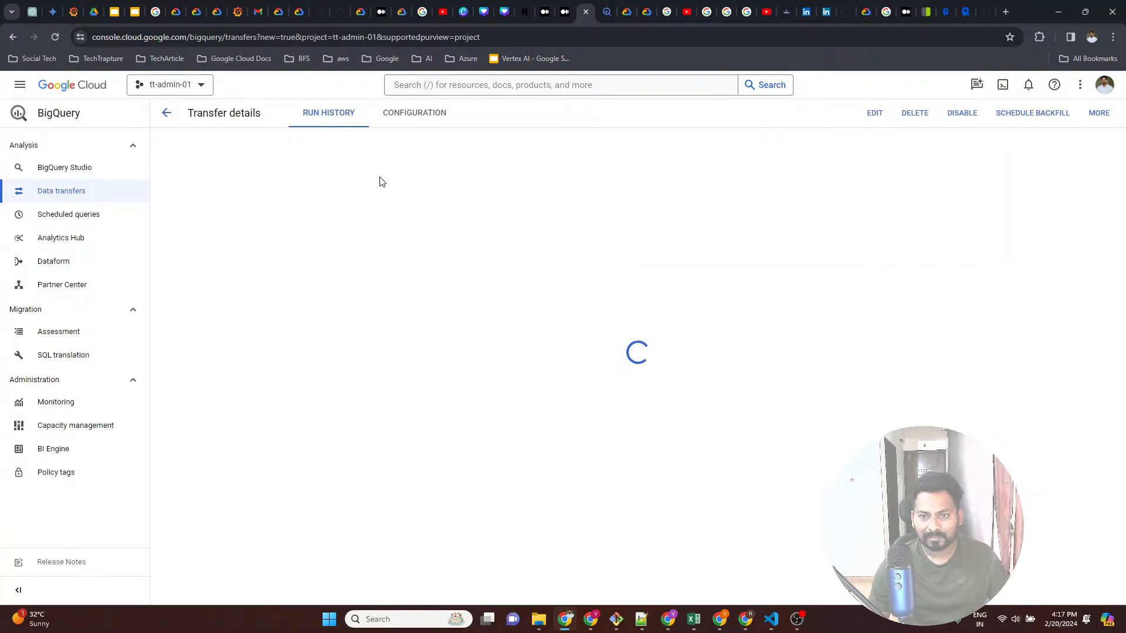
left_click(237, 198)
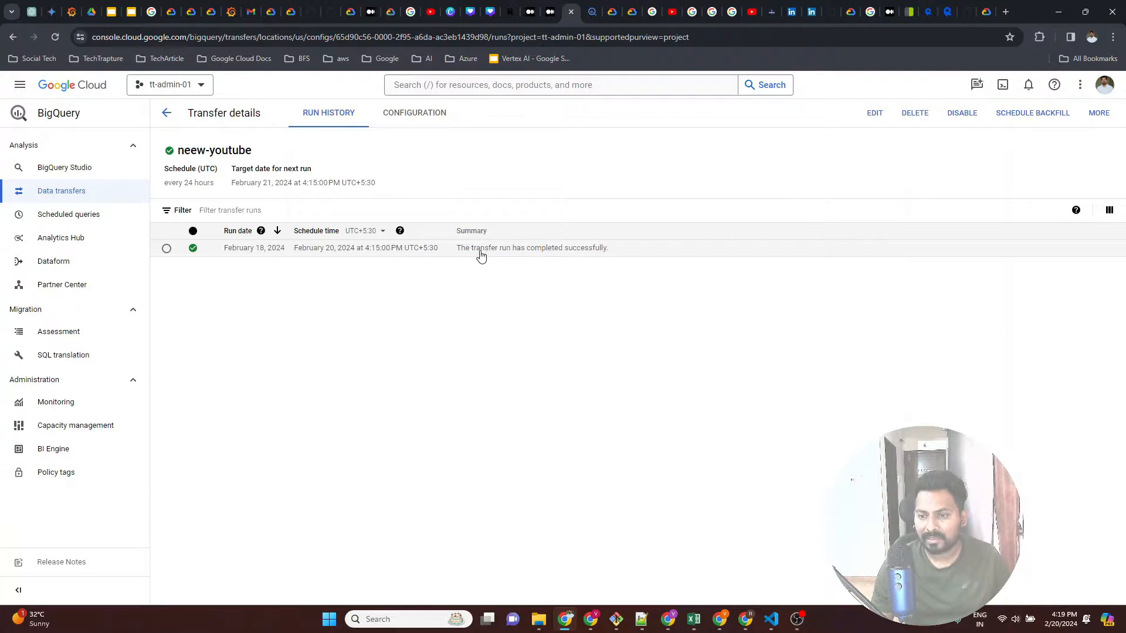
Step: Examine the start time, end time and duration in the transfer run's details, then close them
left_click(312, 256)
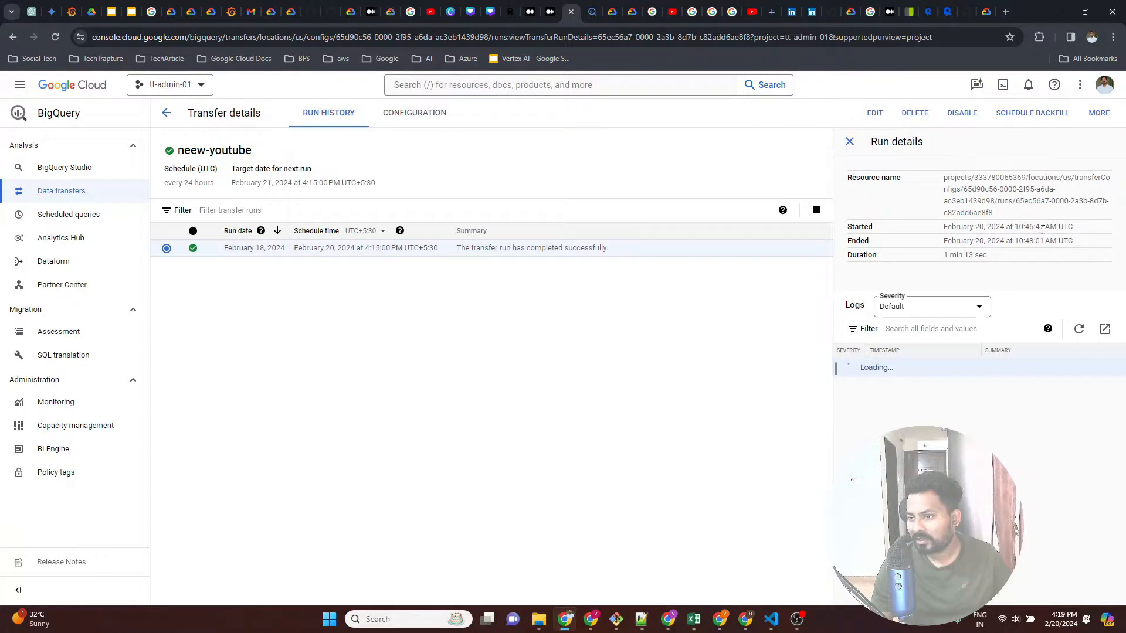
left_click_drag(1017, 227, 1080, 245)
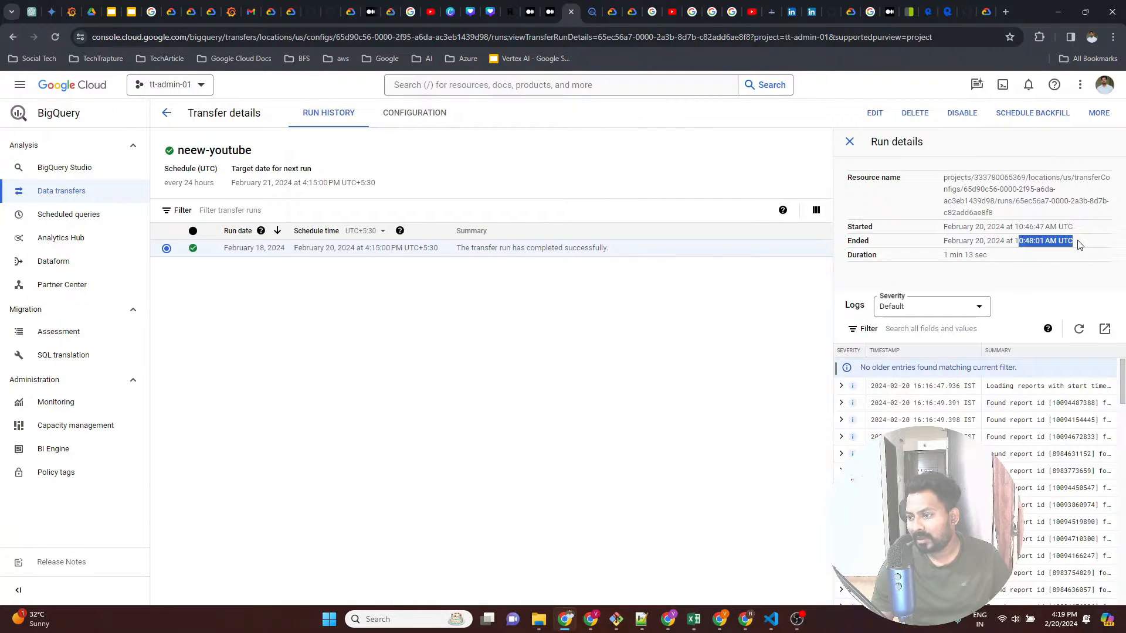
left_click(977, 253)
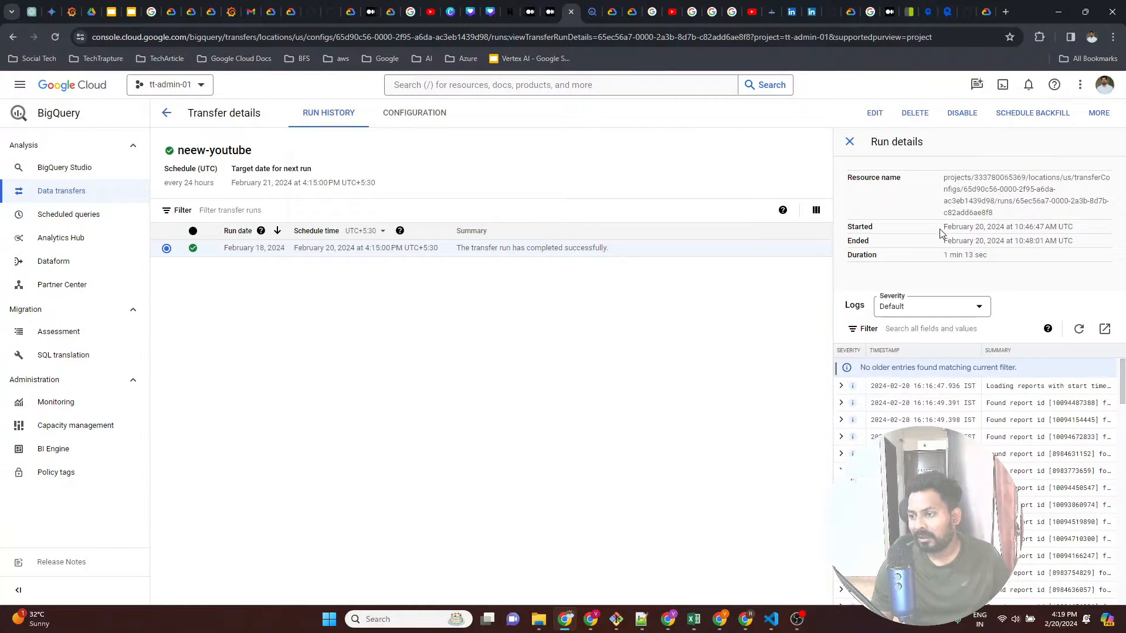
left_click_drag(939, 232, 1095, 241)
left_click(1092, 250)
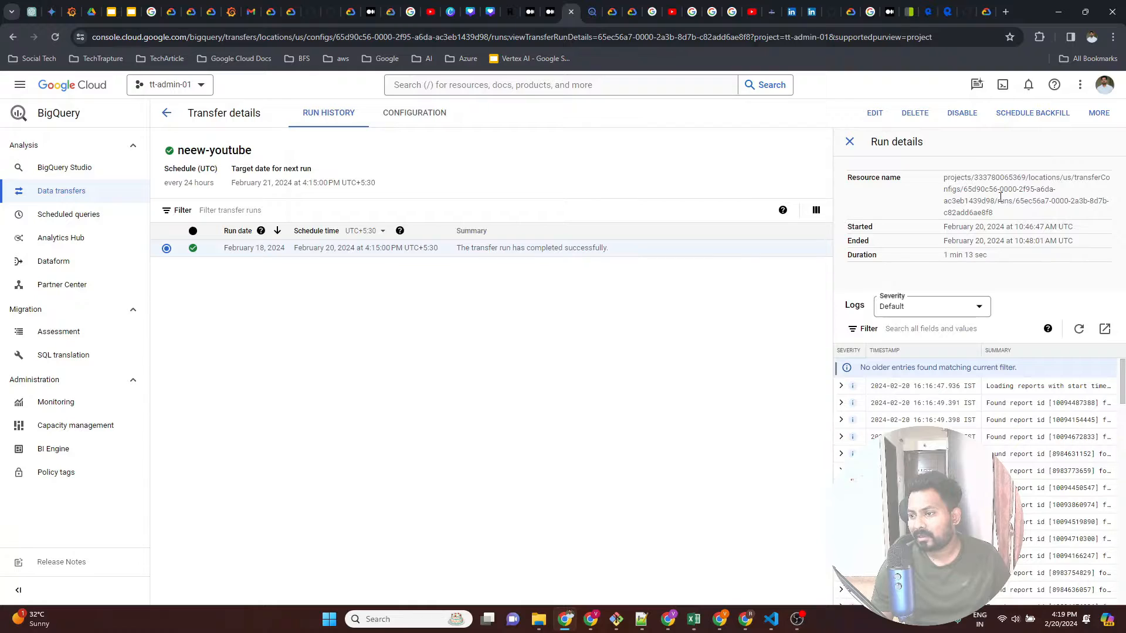
left_click_drag(1072, 226, 987, 227)
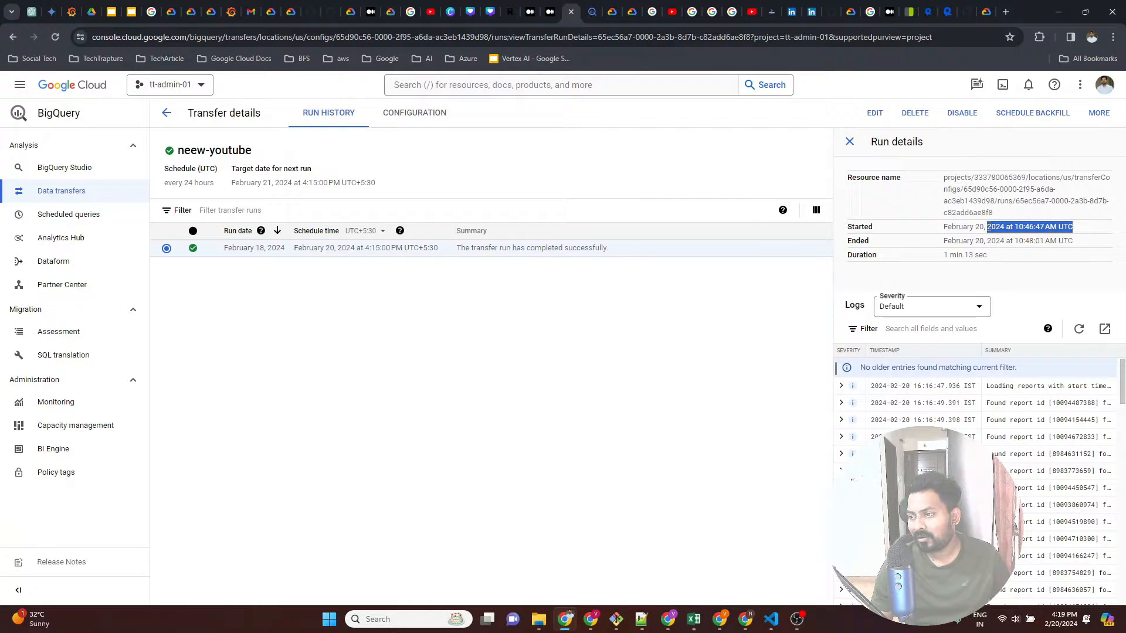
left_click(1084, 238)
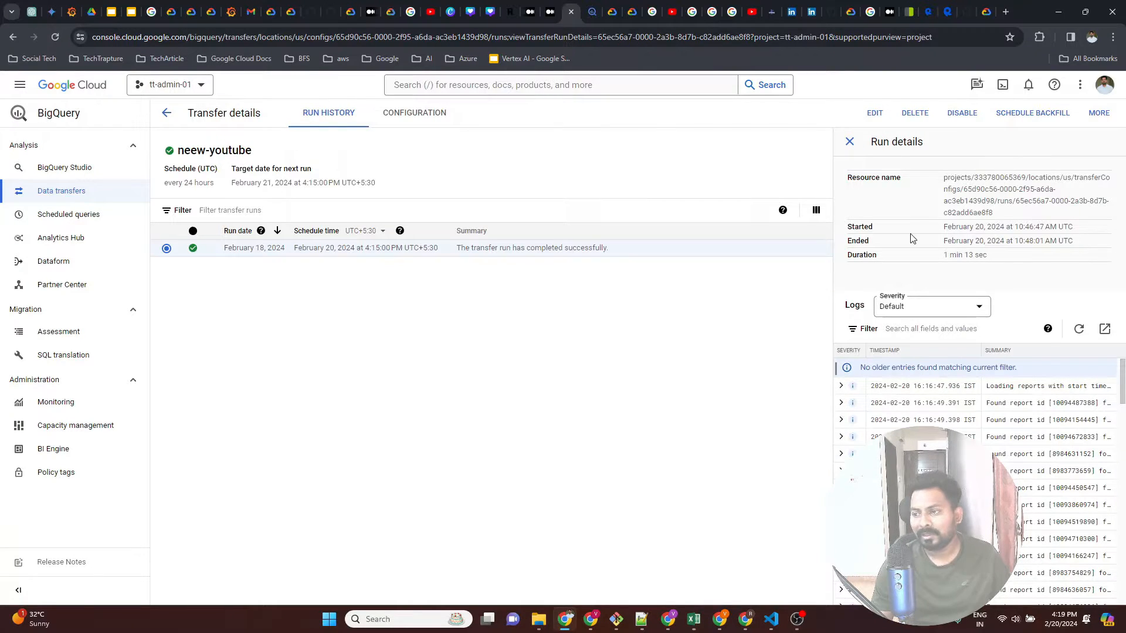
left_click(850, 142)
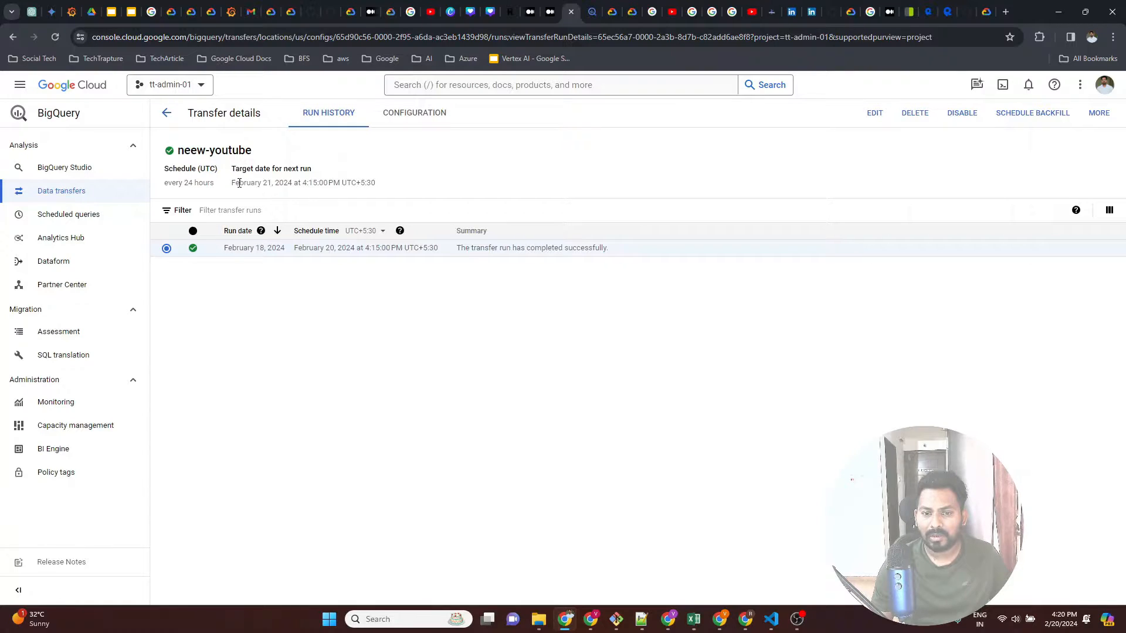
Step: Check the transfer's next run date and repeat schedule, then return to the data transfers list
left_click_drag(239, 184, 363, 184)
left_click_drag(165, 184, 214, 183)
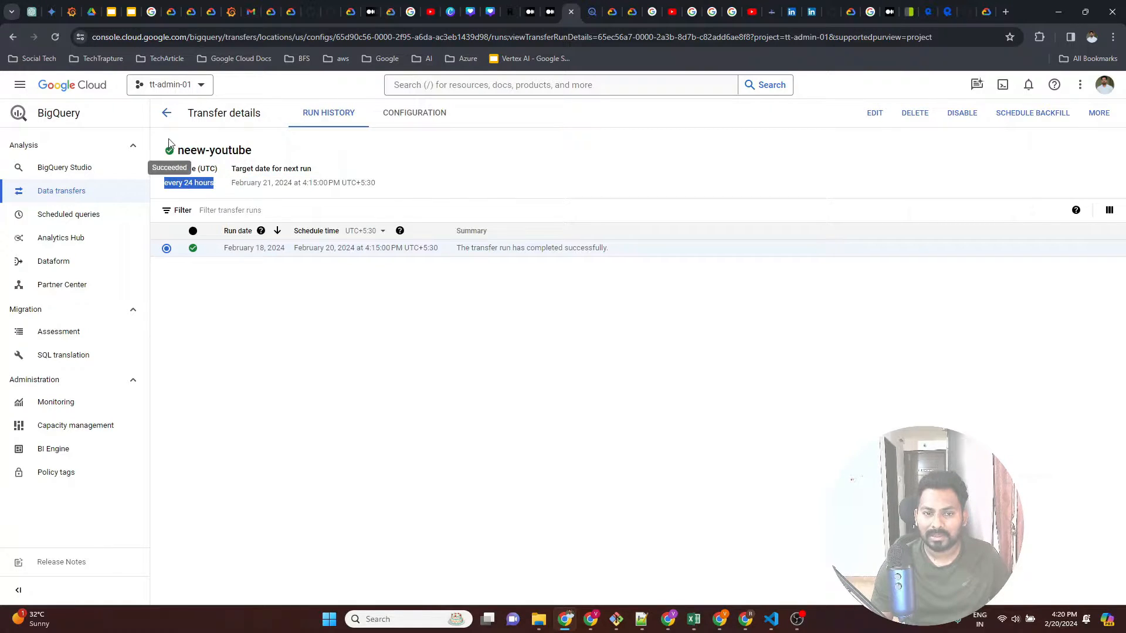
left_click(167, 118)
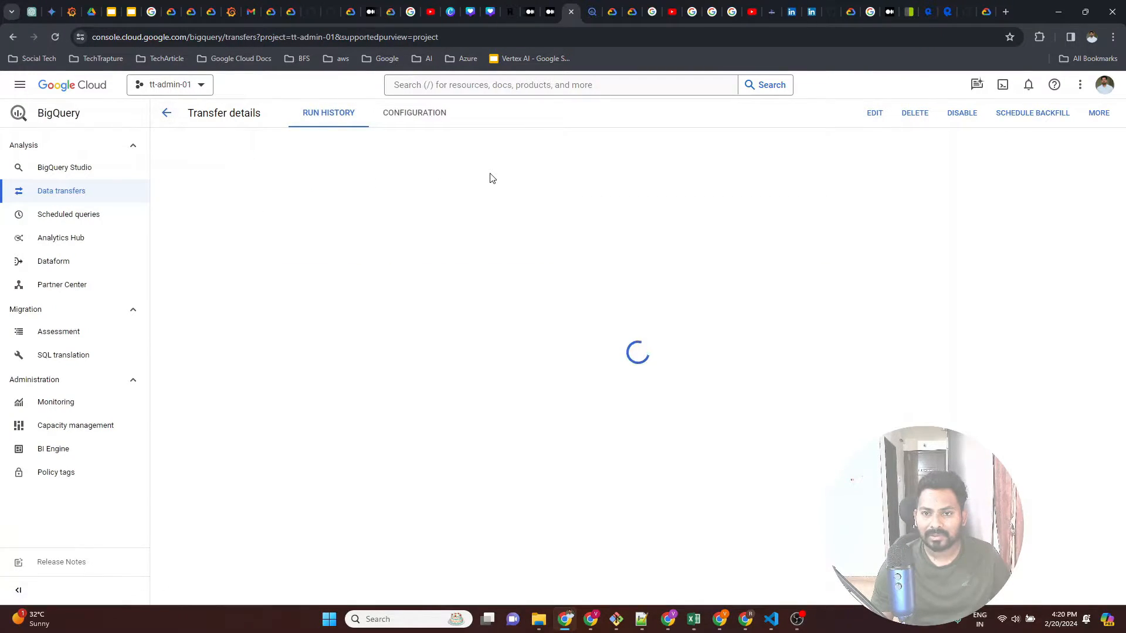
Step: Expand the new_youtube dataset under tt-admin-01 in BigQuery Studio and widen the Explorer to show full table names
left_click(593, 11)
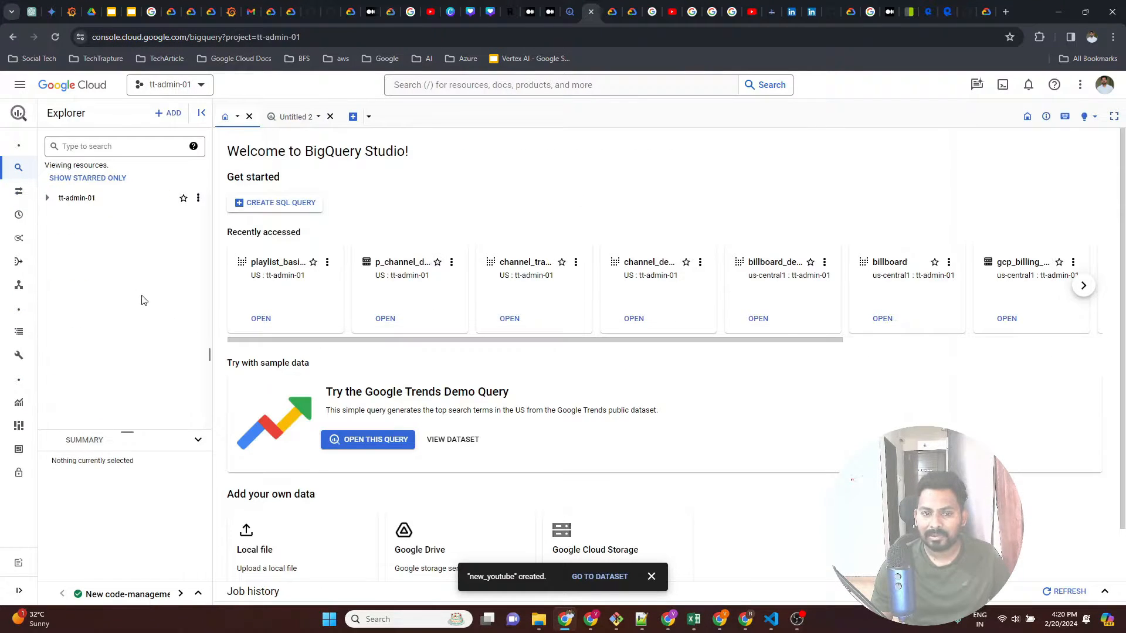
left_click(47, 198)
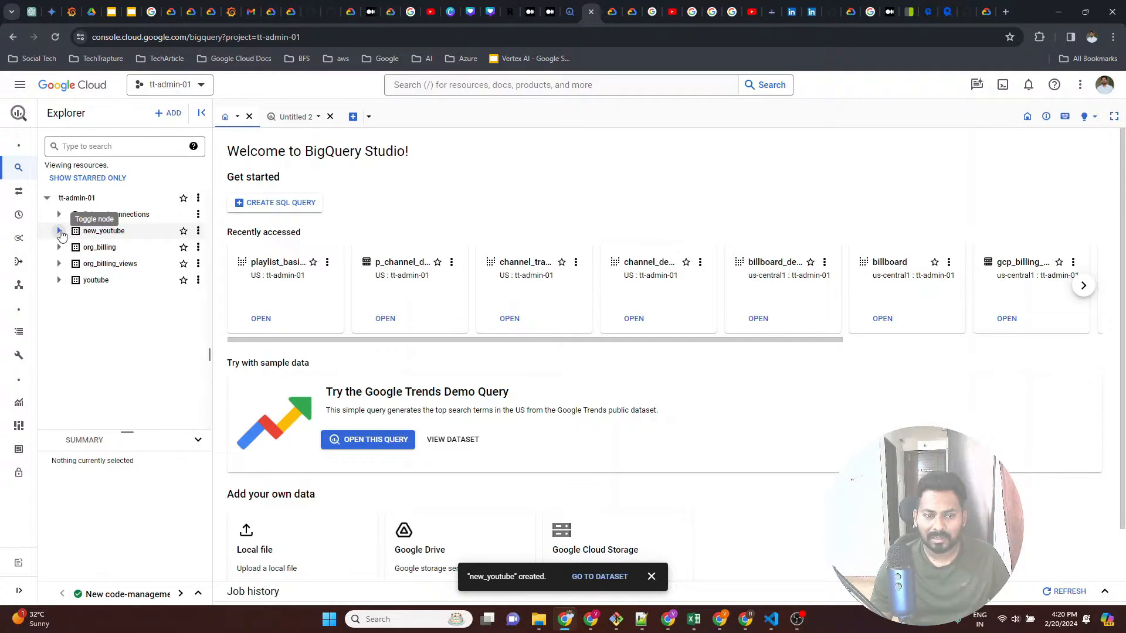
left_click(60, 232)
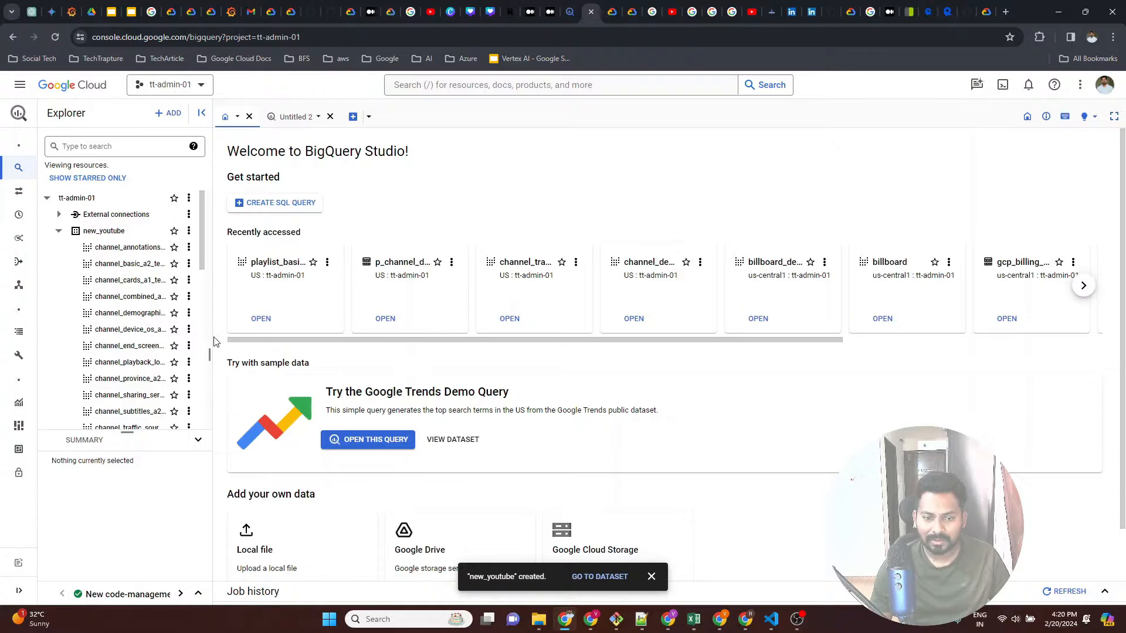
left_click_drag(266, 351, 297, 352)
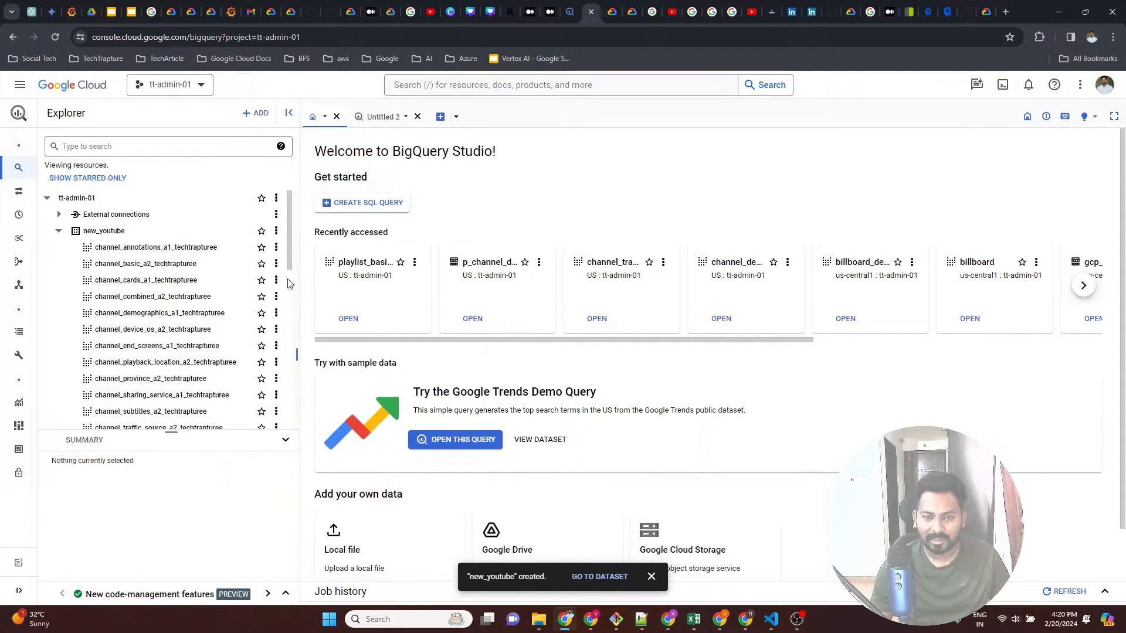
Step: Look through the channel and playlist tables and views in the new_youtube dataset
left_click_drag(290, 253, 290, 262)
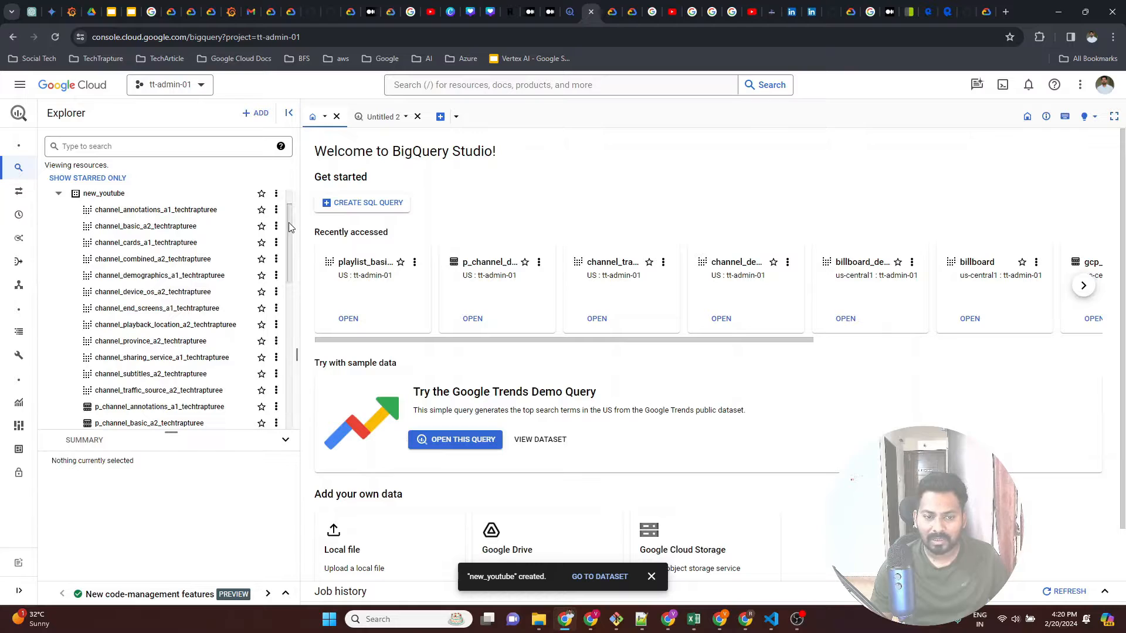
left_click_drag(289, 222, 283, 270)
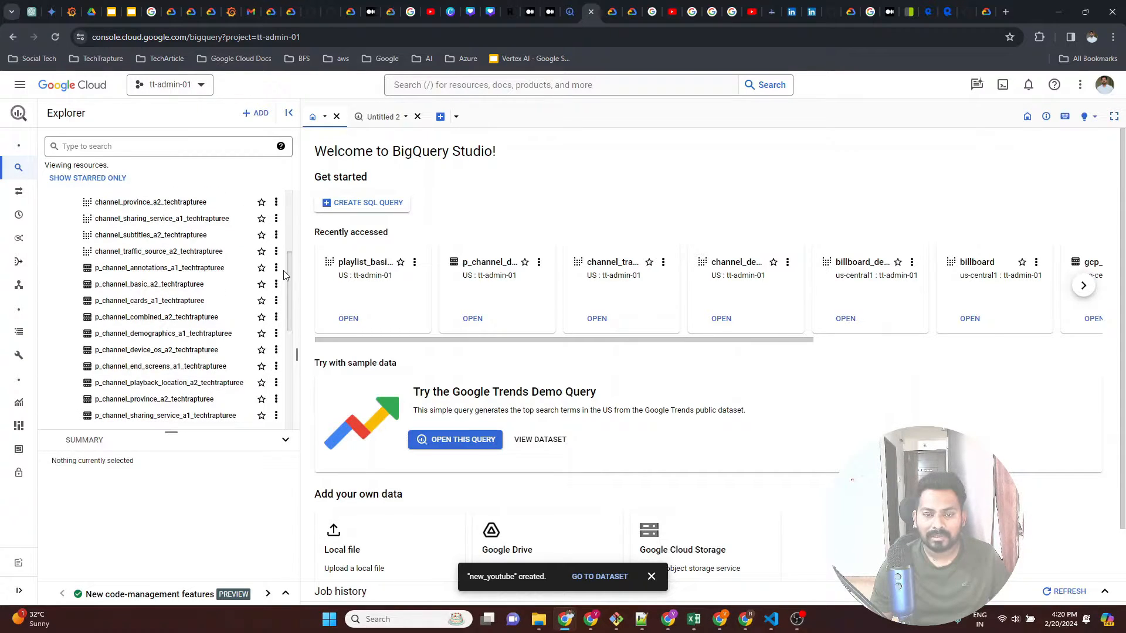
scroll(181, 318, "down", 1)
scroll(183, 329, "down", 4)
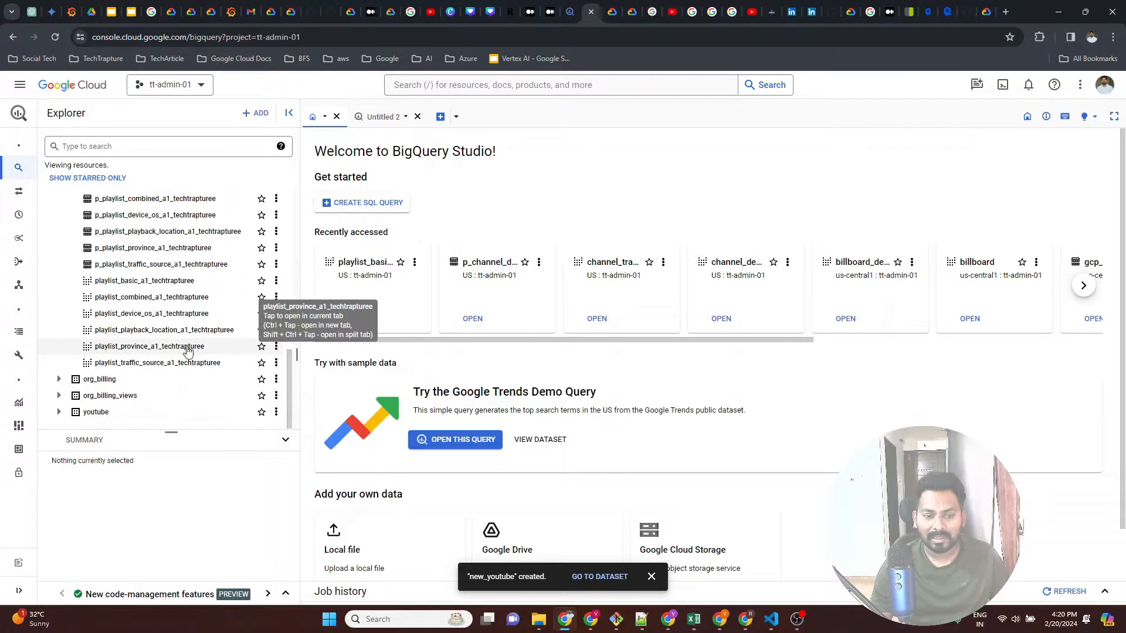
scroll(197, 347, "up", 1)
scroll(198, 346, "up", 5)
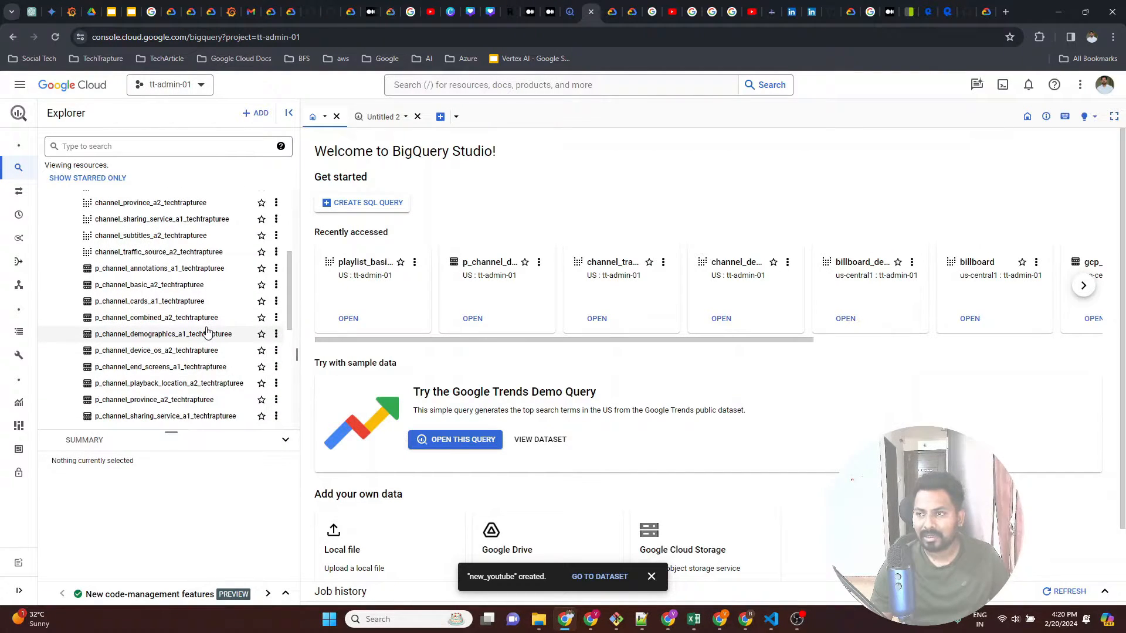
Step: Look up the User activity report's BigQuery table in the YouTube Channel report transformation documentation, then return to BigQuery Studio
left_click(611, 10)
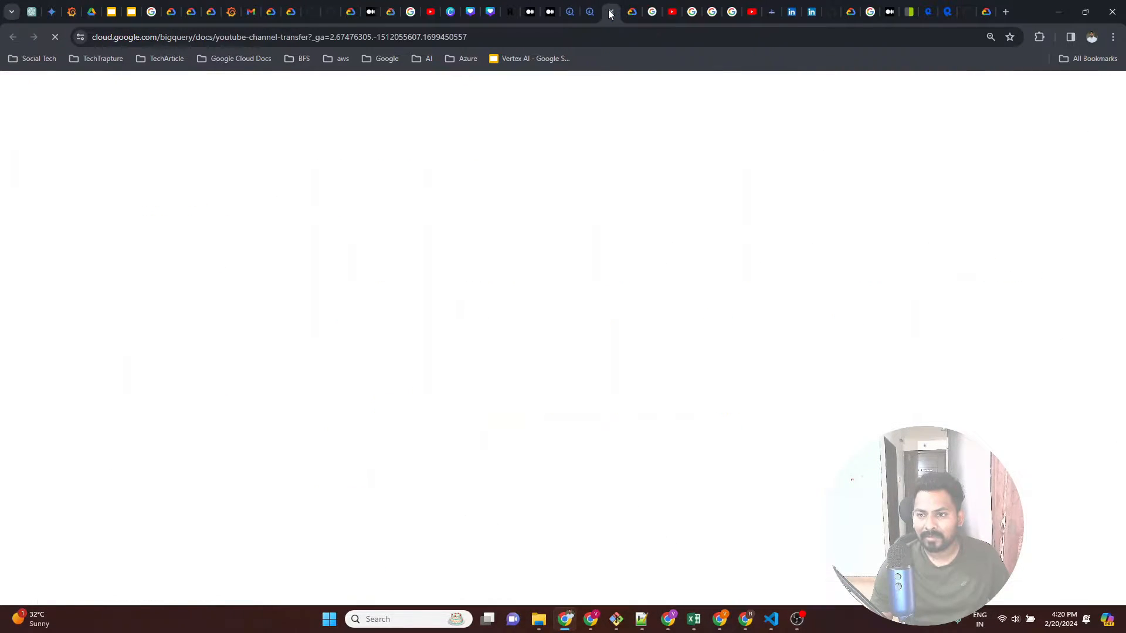
left_click(630, 8)
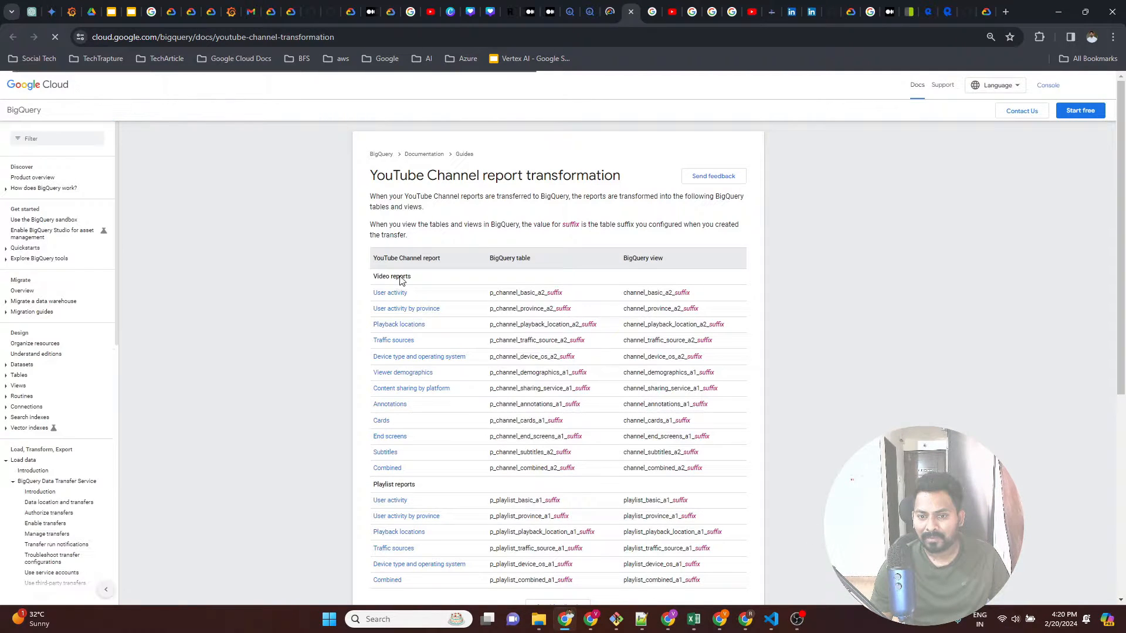
left_click_drag(373, 276, 374, 299)
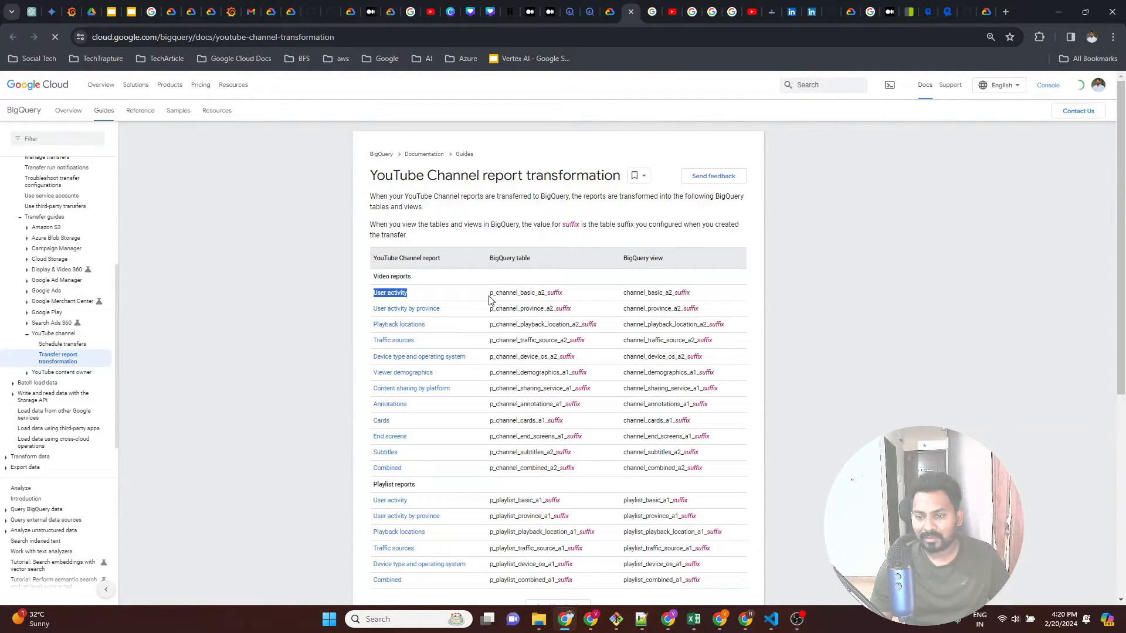
left_click_drag(490, 293, 577, 297)
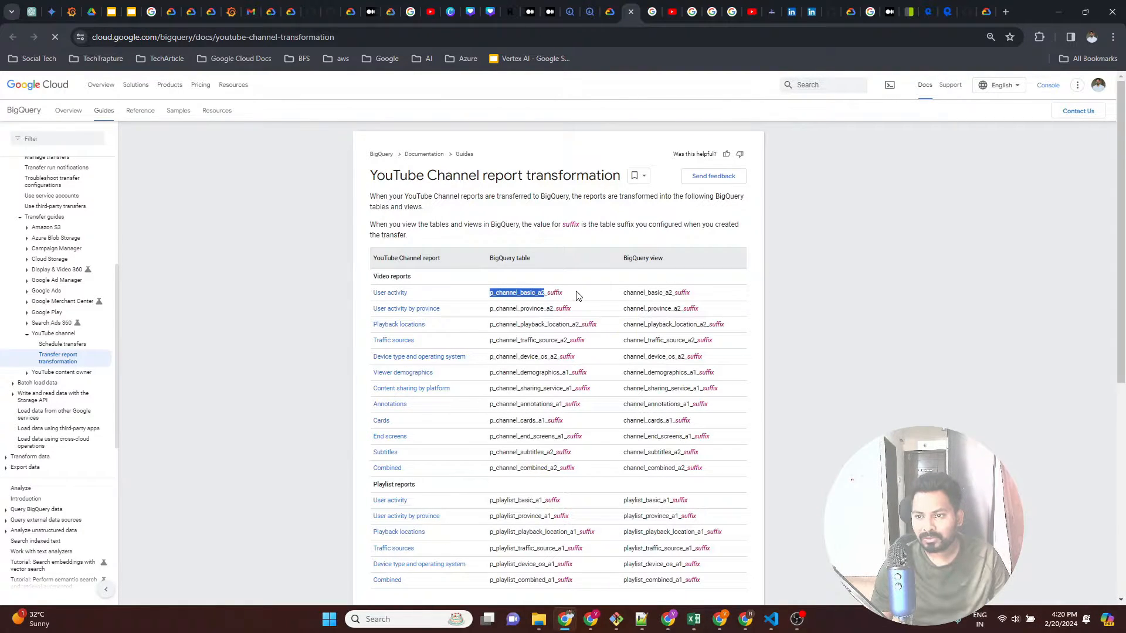
left_click(588, 11)
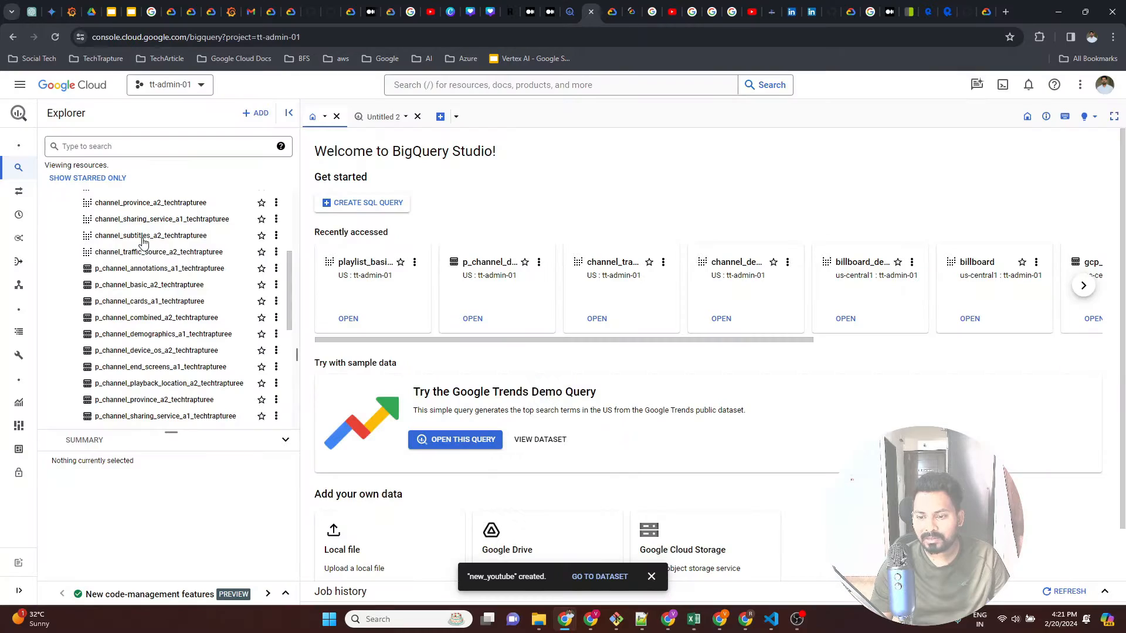
Step: Open the channel_basic_a2_techtrapturee view in the new_youtube dataset and review all the fields in its schema
scroll(210, 261, "up", 3)
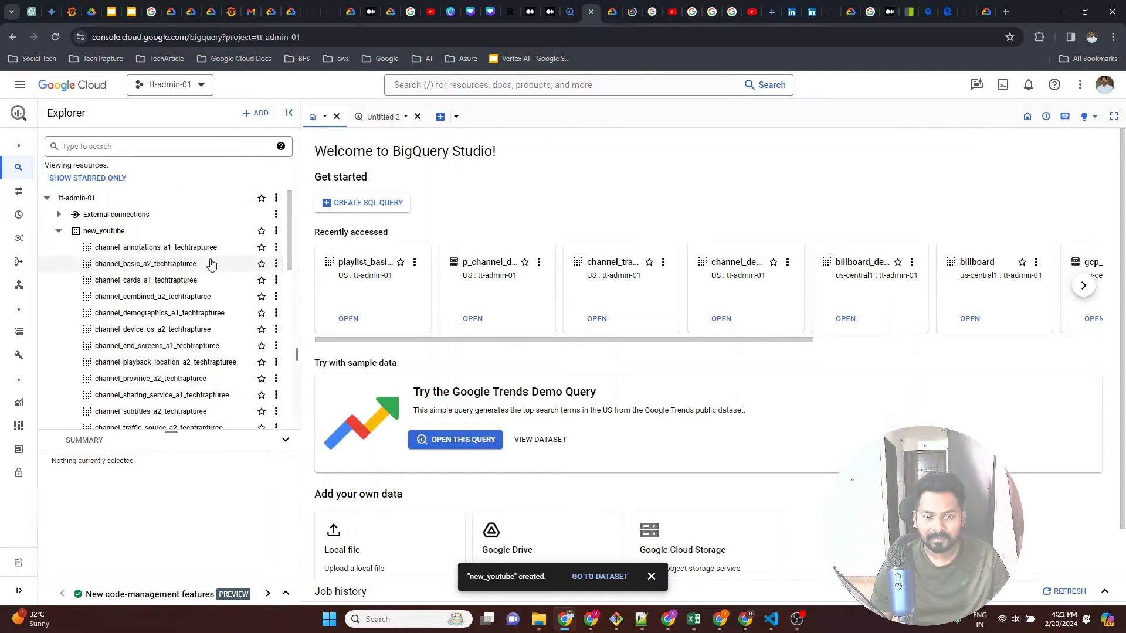
left_click(175, 269)
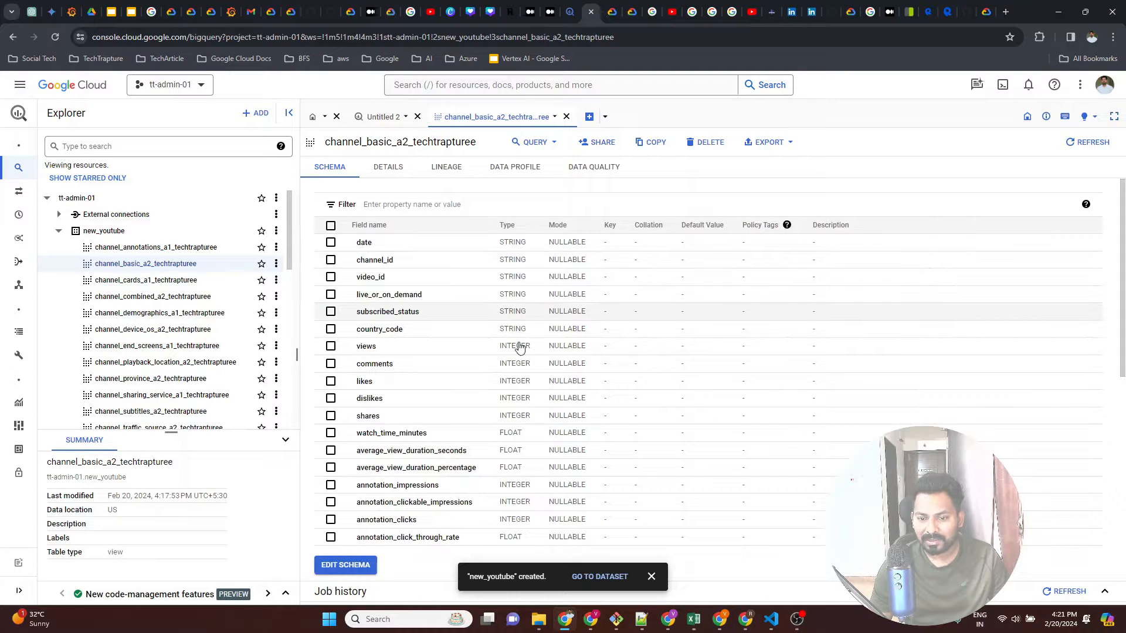
scroll(404, 376, "down", 1)
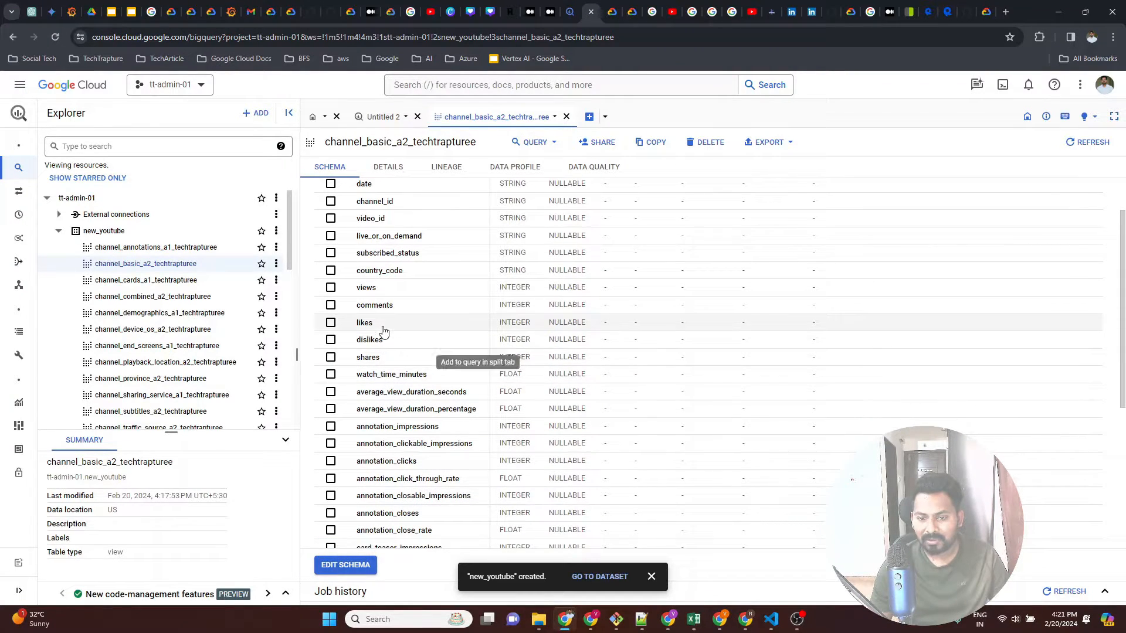
scroll(396, 376, "down", 5)
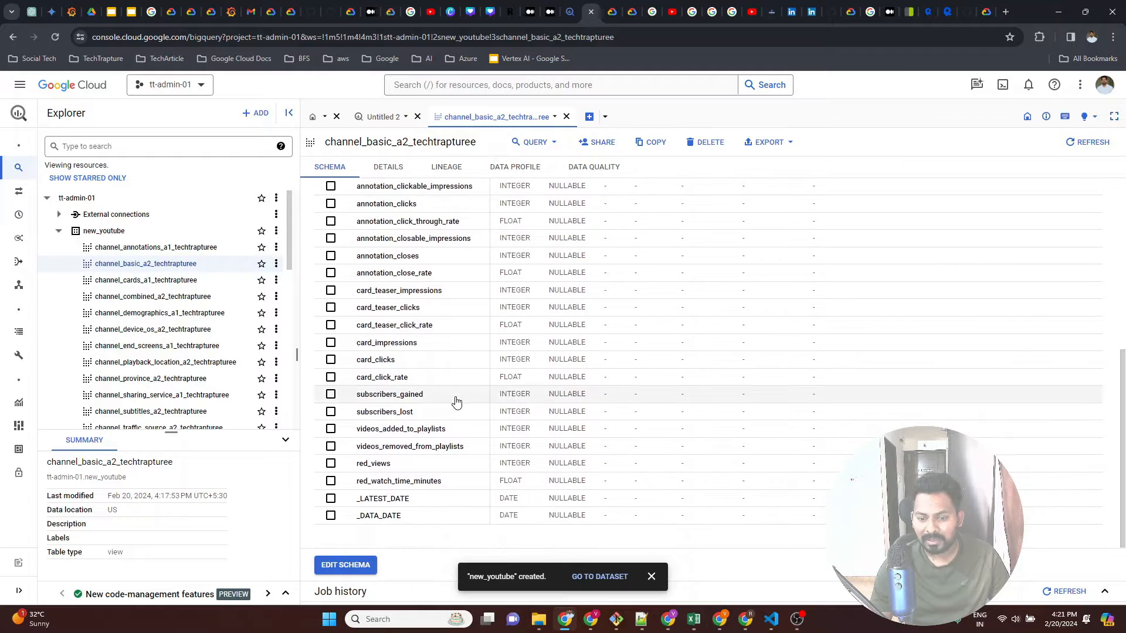
scroll(464, 403, "up", 6)
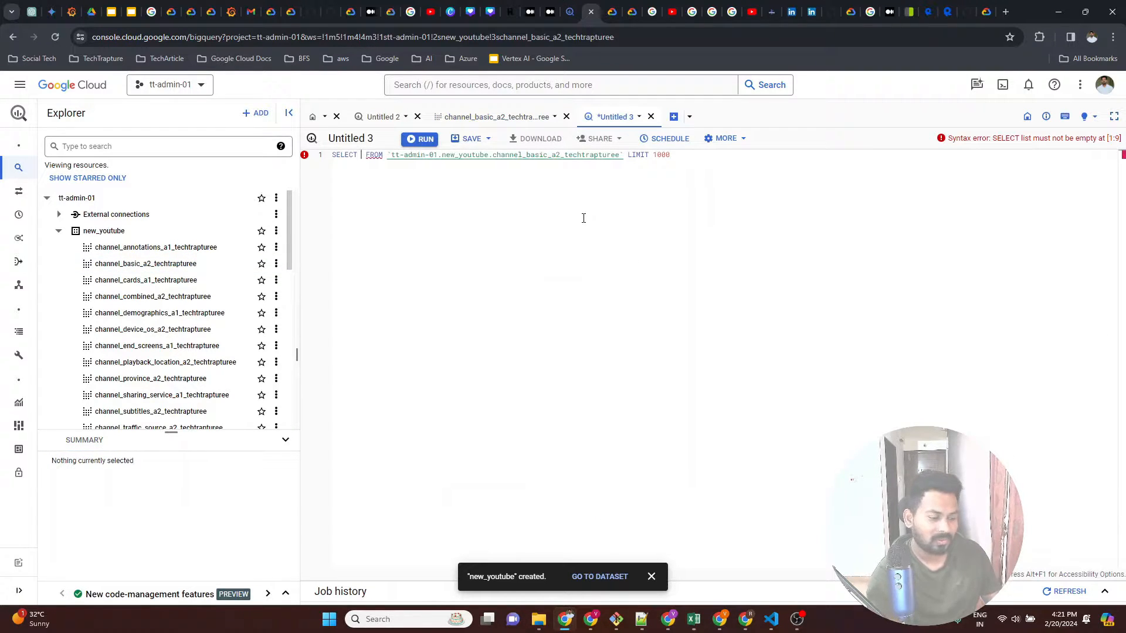
Step: Query all columns of channel_basic_a2_techtrapturee without a row limit, run it, and enlarge the results area
type("*")
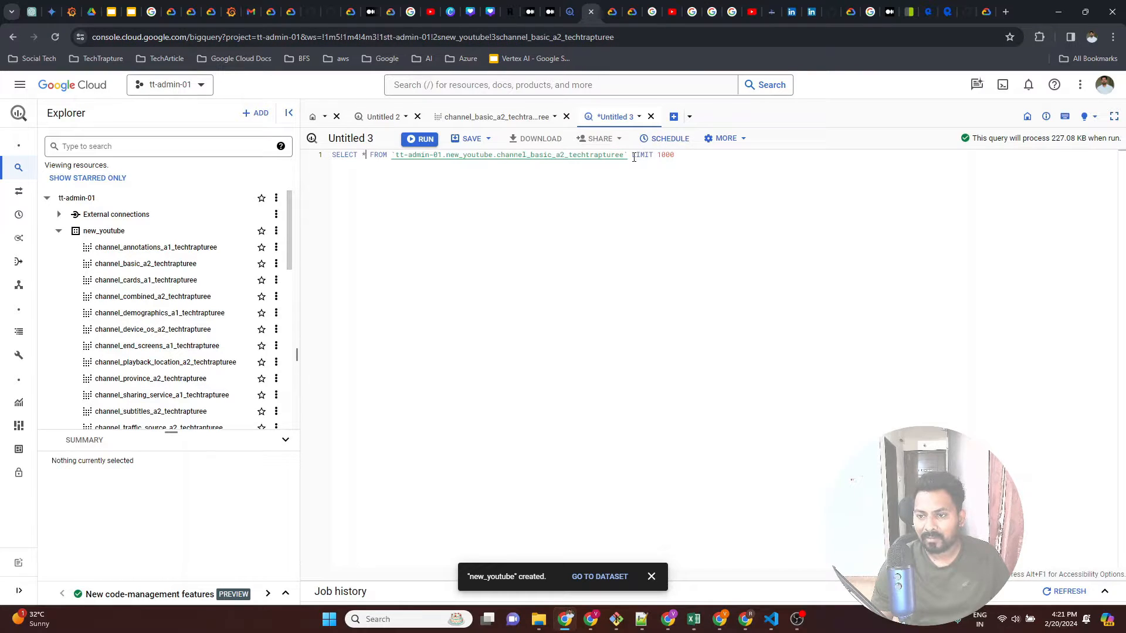
left_click_drag(636, 159, 676, 161)
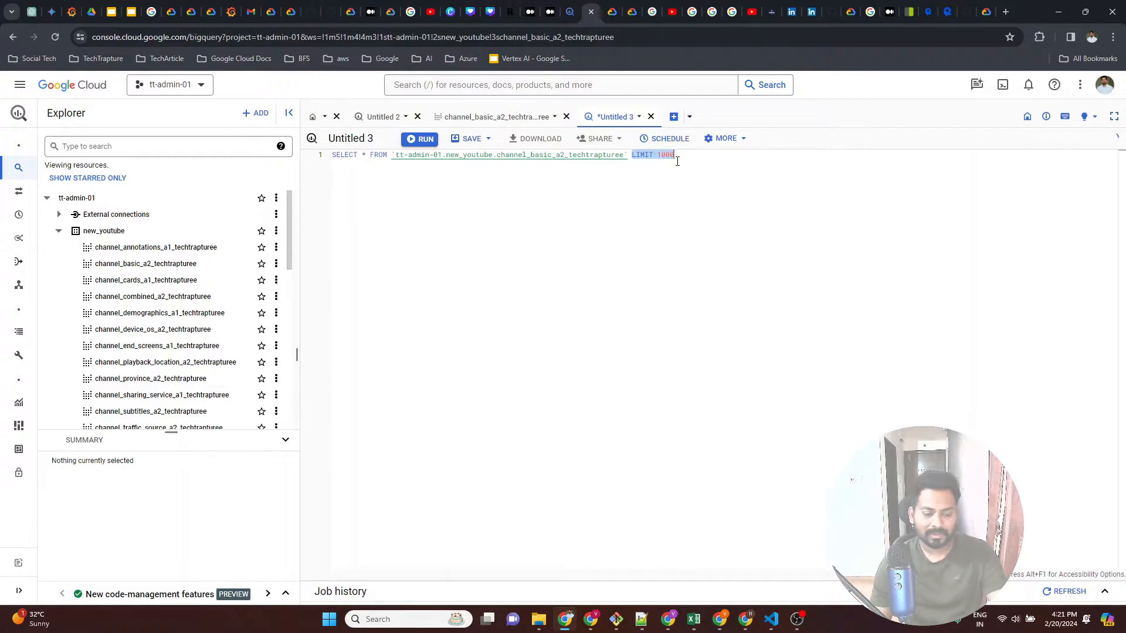
key("BackSpace")
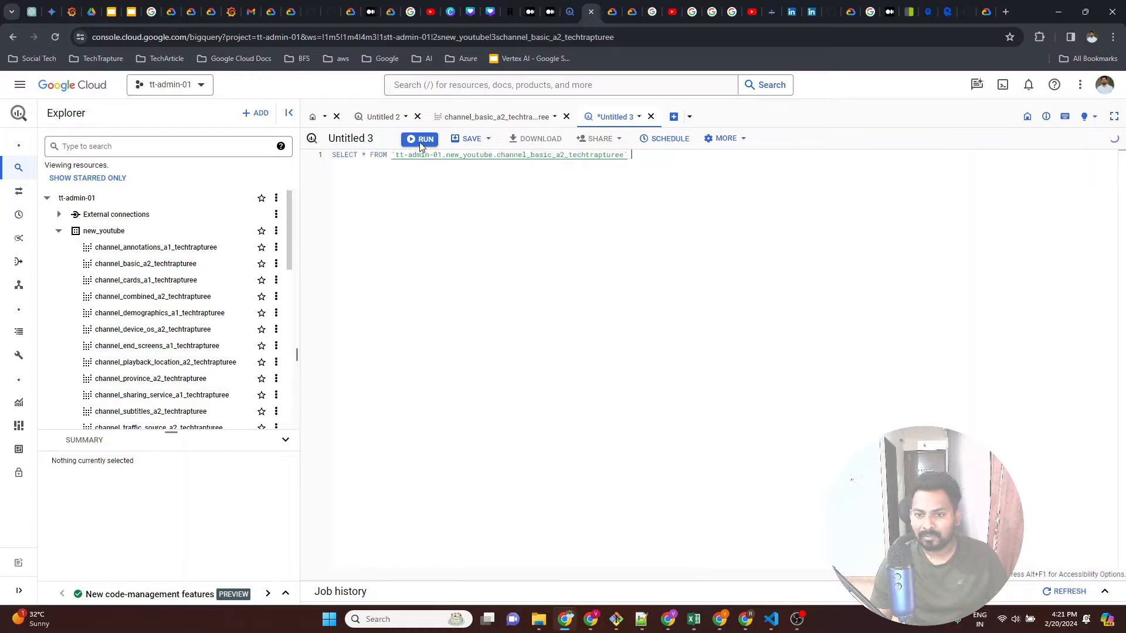
left_click(419, 139)
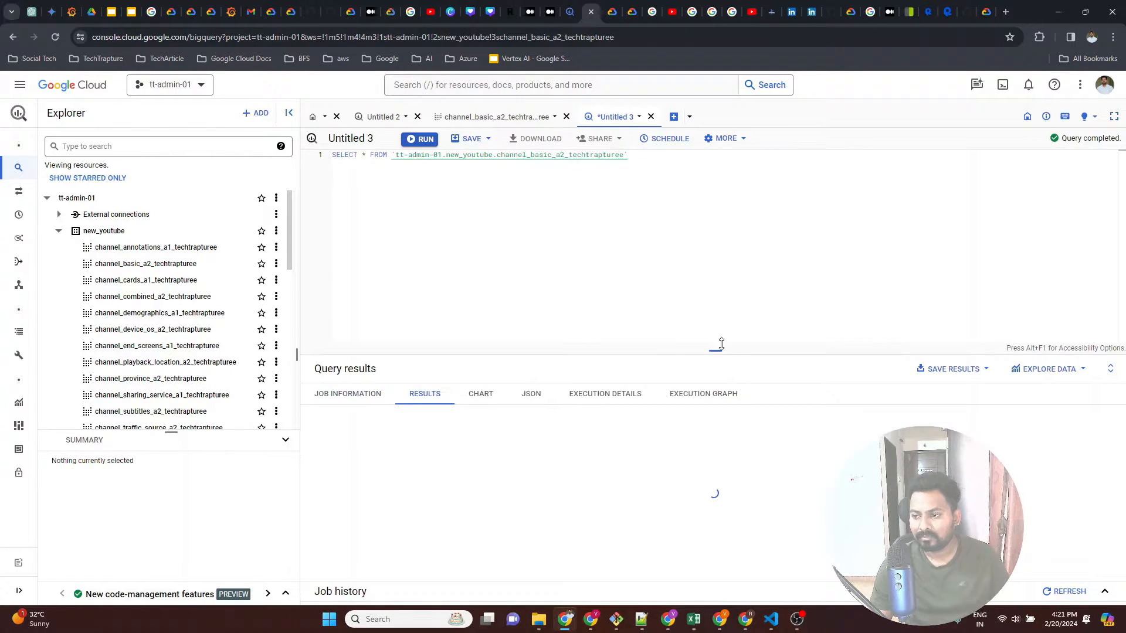
left_click_drag(721, 344, 722, 317)
left_click_drag(722, 225, 722, 225)
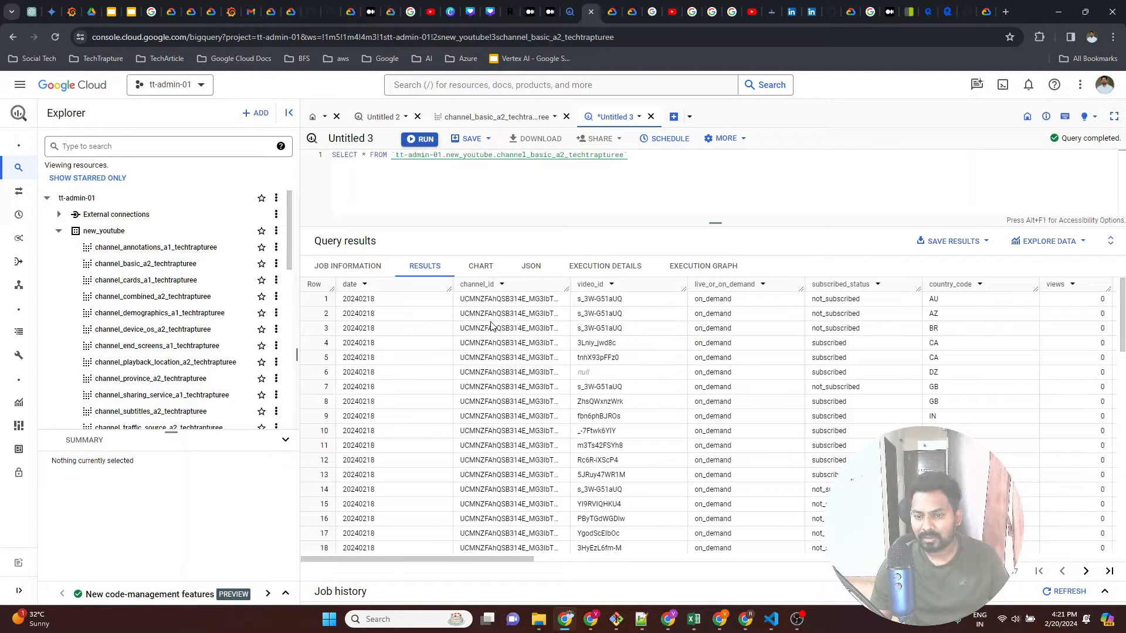
Step: Examine the channel_id, video_id, live_or_on_demand, subscribed_status and country_code values in the first result row
triple_click(611, 299)
left_click(506, 448)
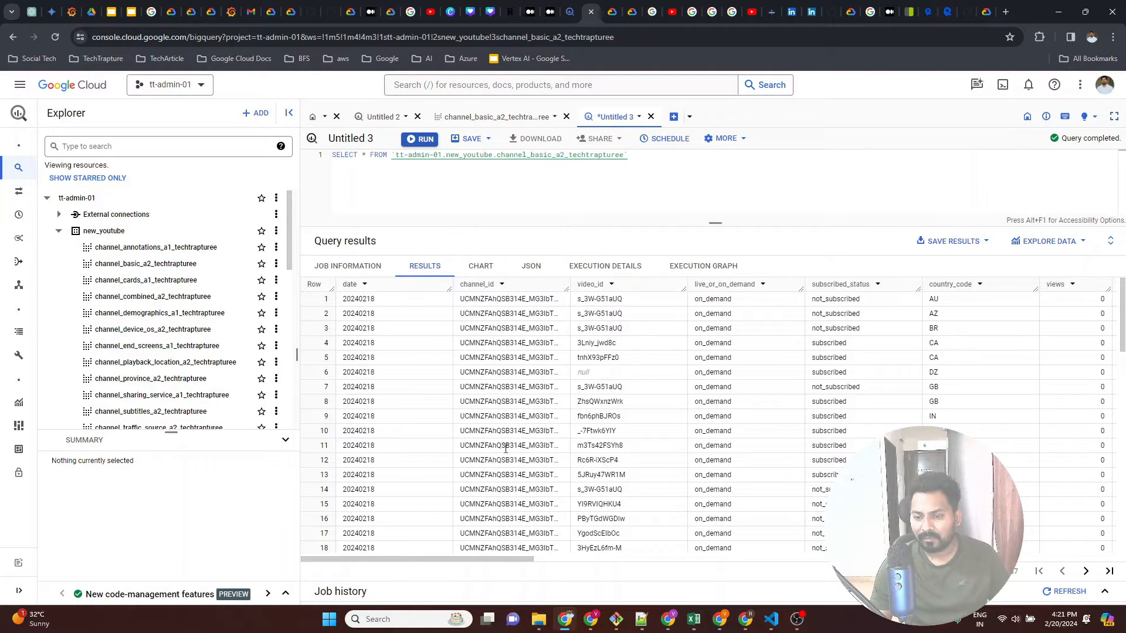
left_click_drag(481, 557, 442, 561)
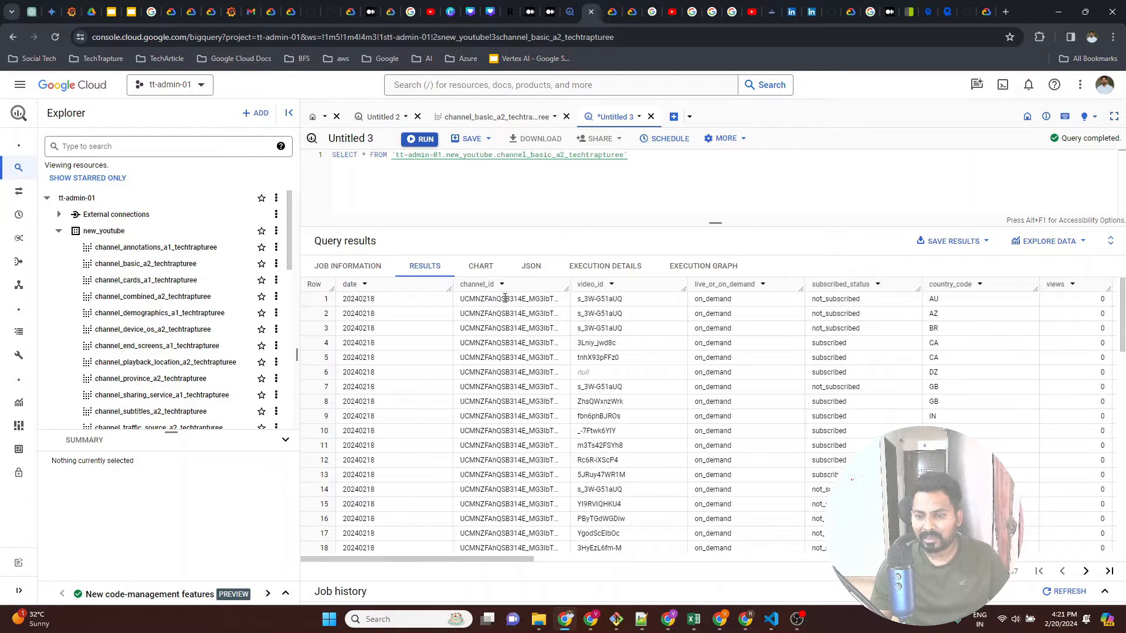
left_click_drag(558, 301, 457, 304)
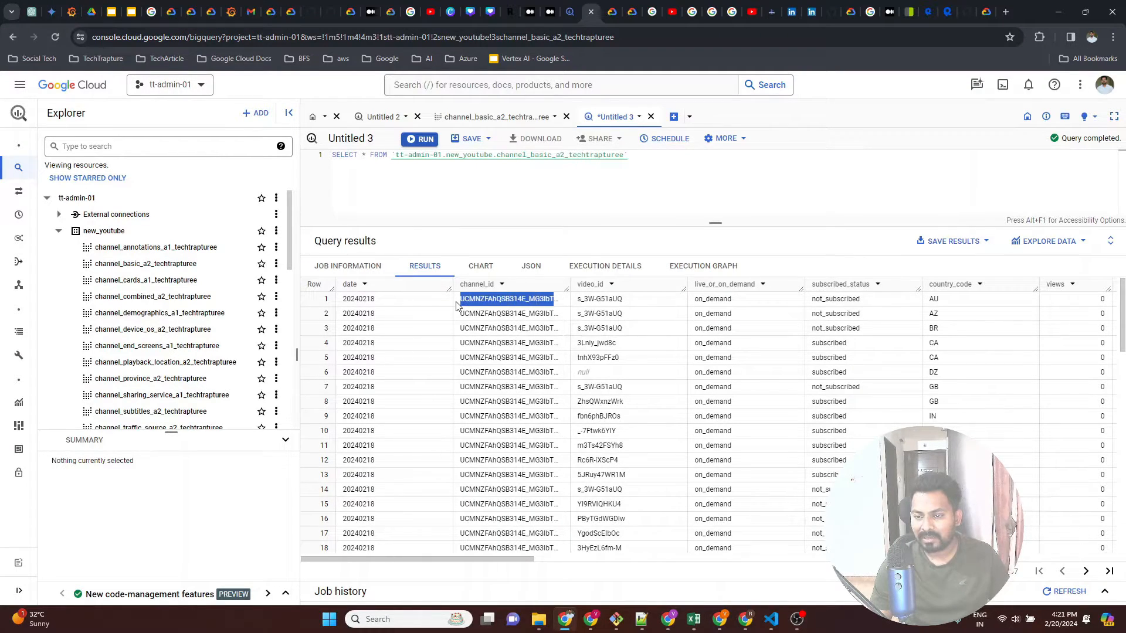
left_click_drag(633, 296, 575, 302)
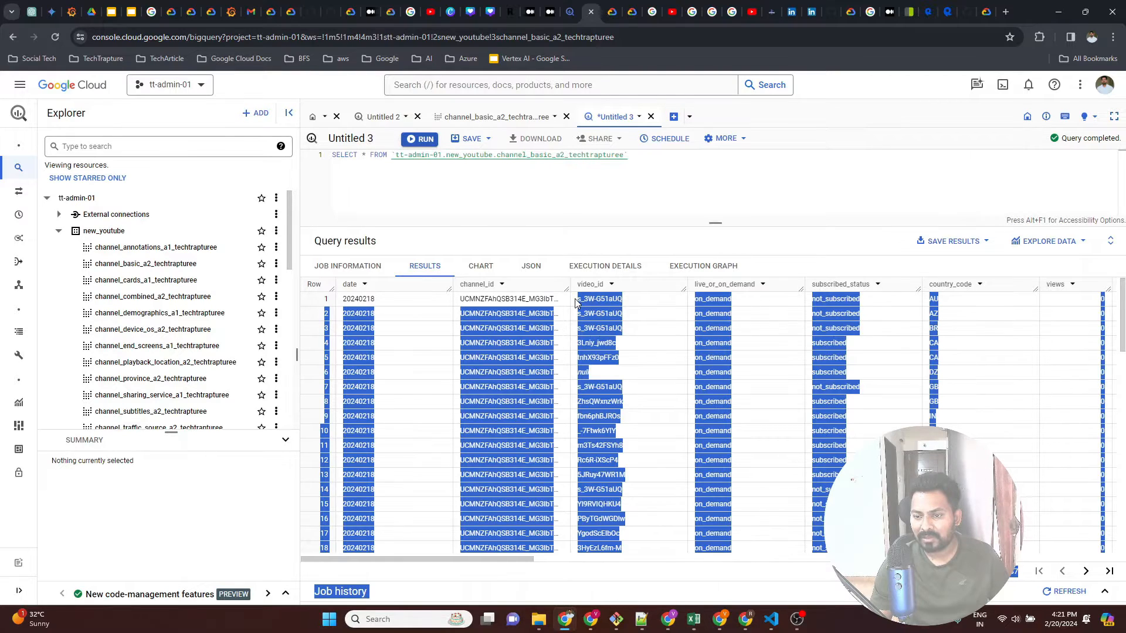
left_click(627, 305)
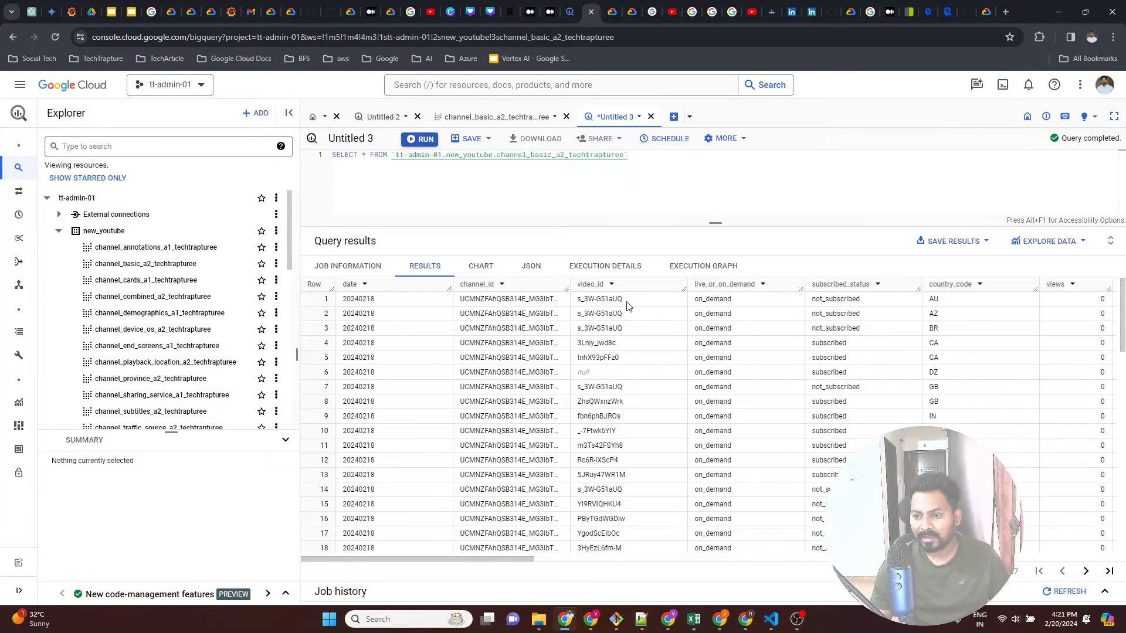
double_click(704, 302)
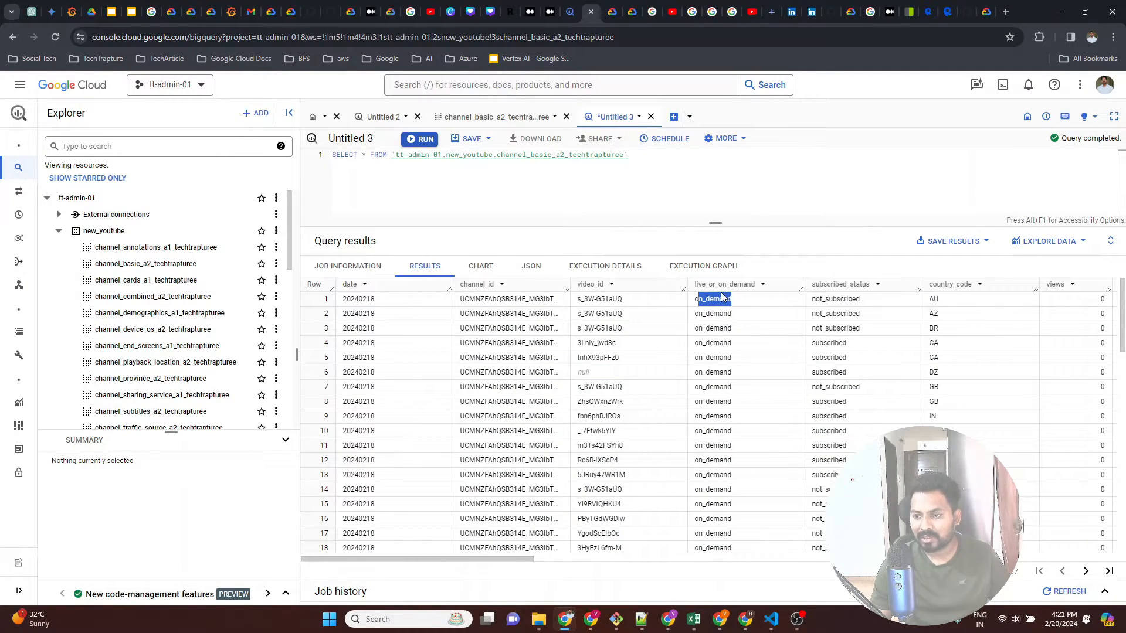
left_click(726, 298)
left_click_drag(739, 304, 701, 300)
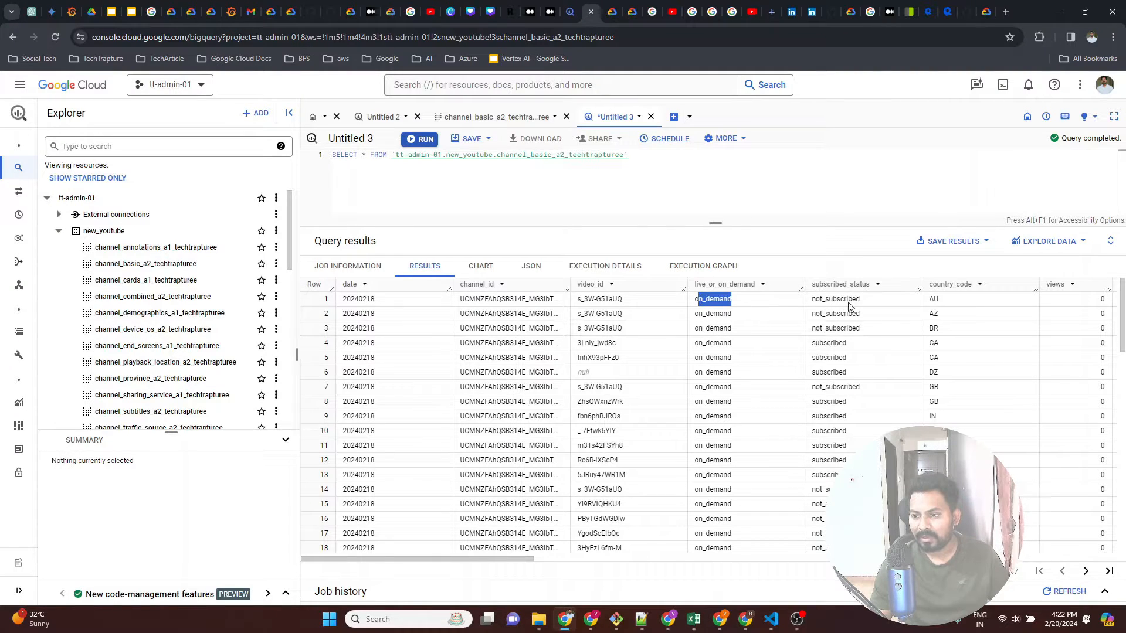
left_click_drag(861, 300, 811, 300)
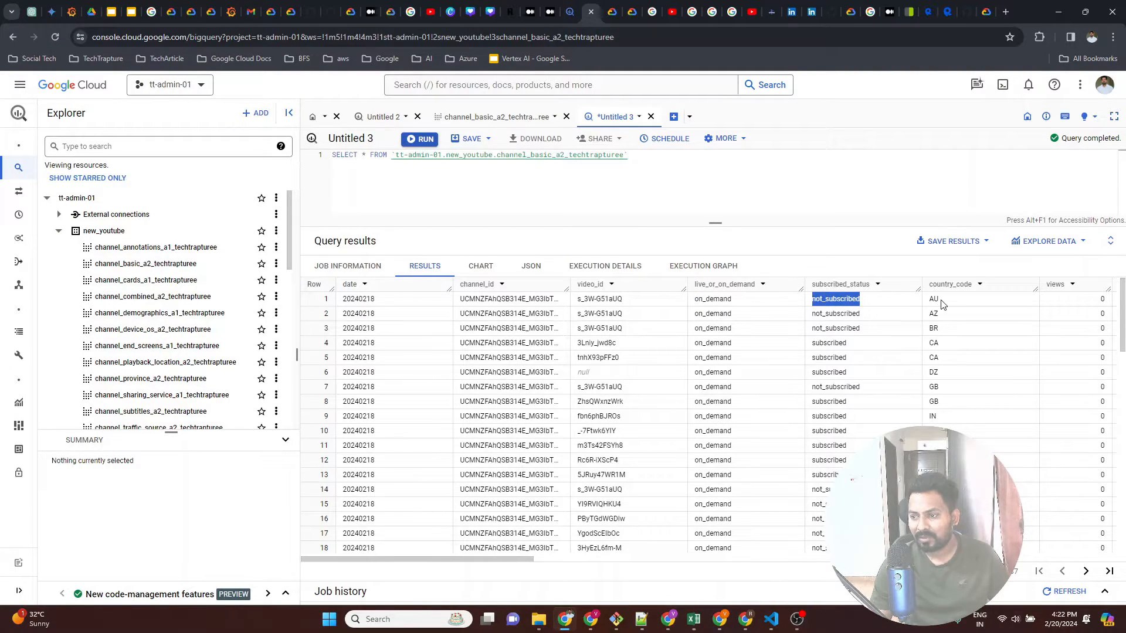
left_click_drag(942, 305, 929, 304)
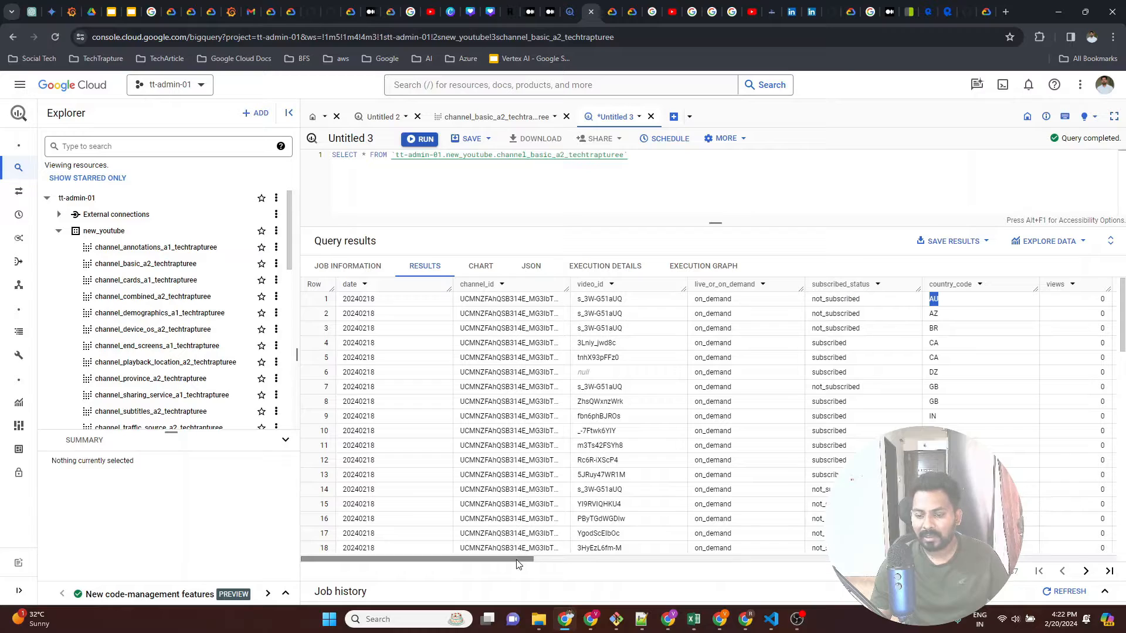
Step: Review the remaining result columns through _DATA_DATE, widening videos_added_to_playlists to show its full name
left_click_drag(519, 560, 1014, 558)
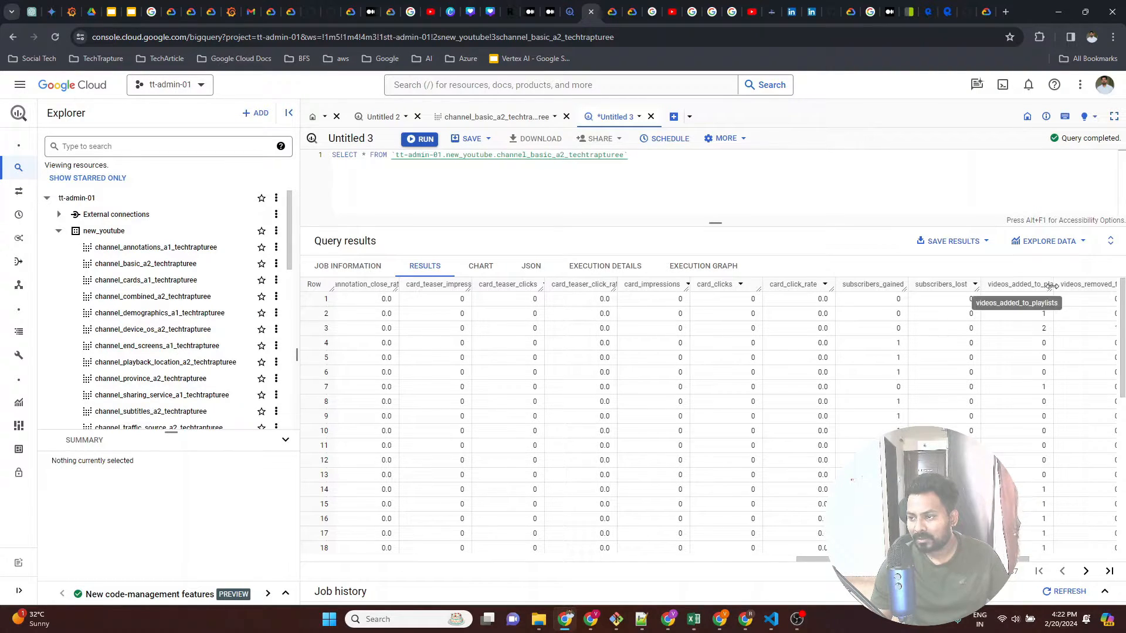
left_click_drag(1048, 287, 1092, 301)
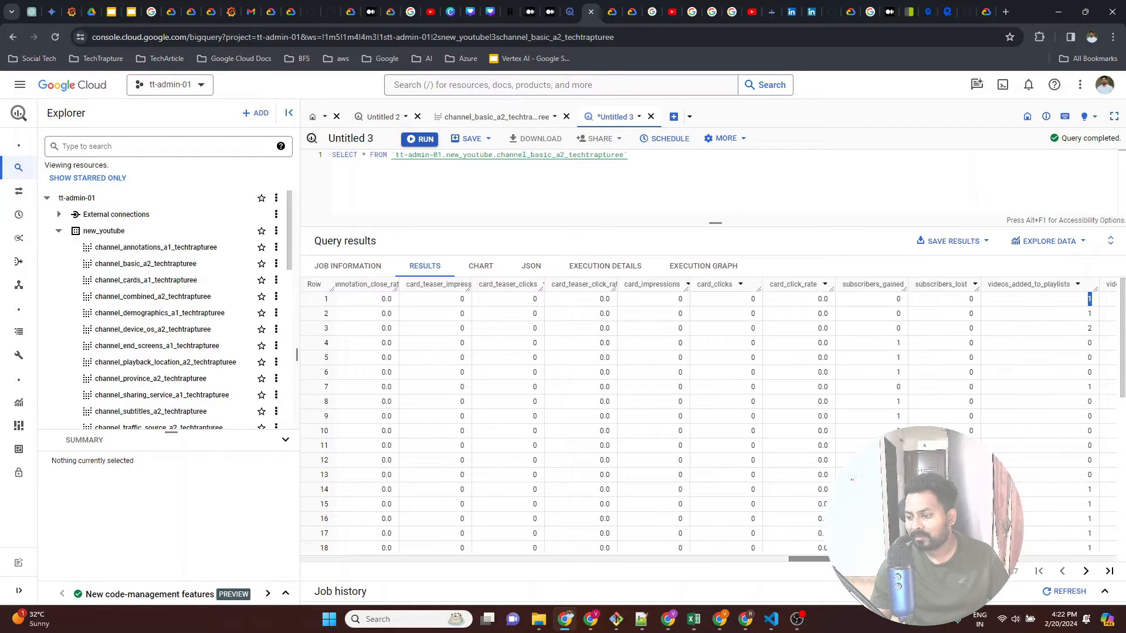
left_click_drag(809, 559, 1048, 559)
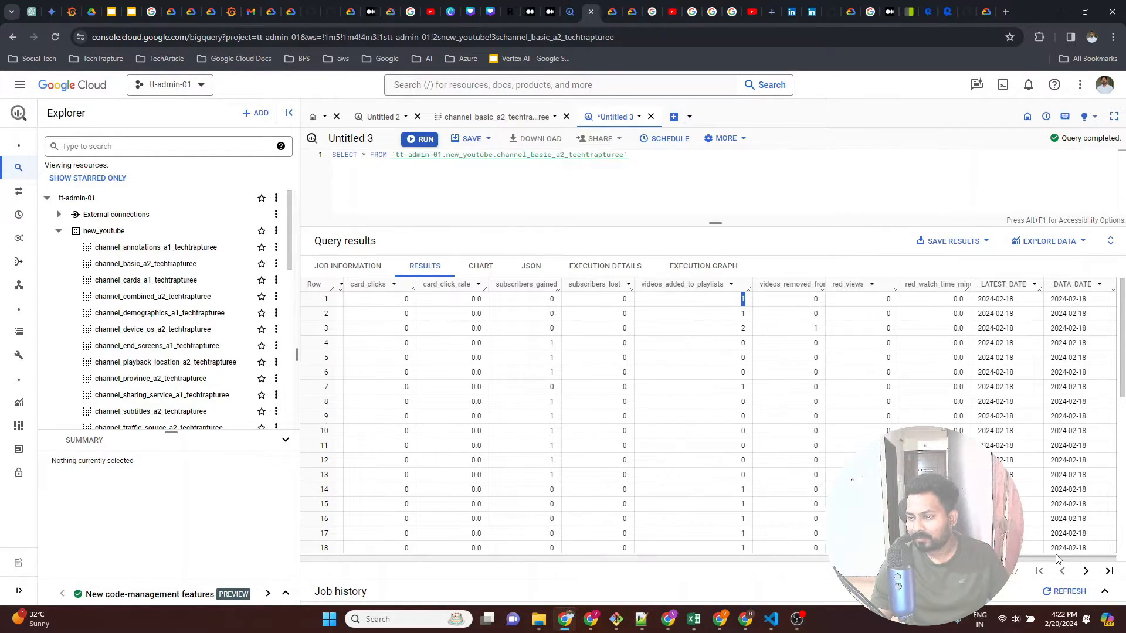
left_click_drag(1101, 303, 1054, 300)
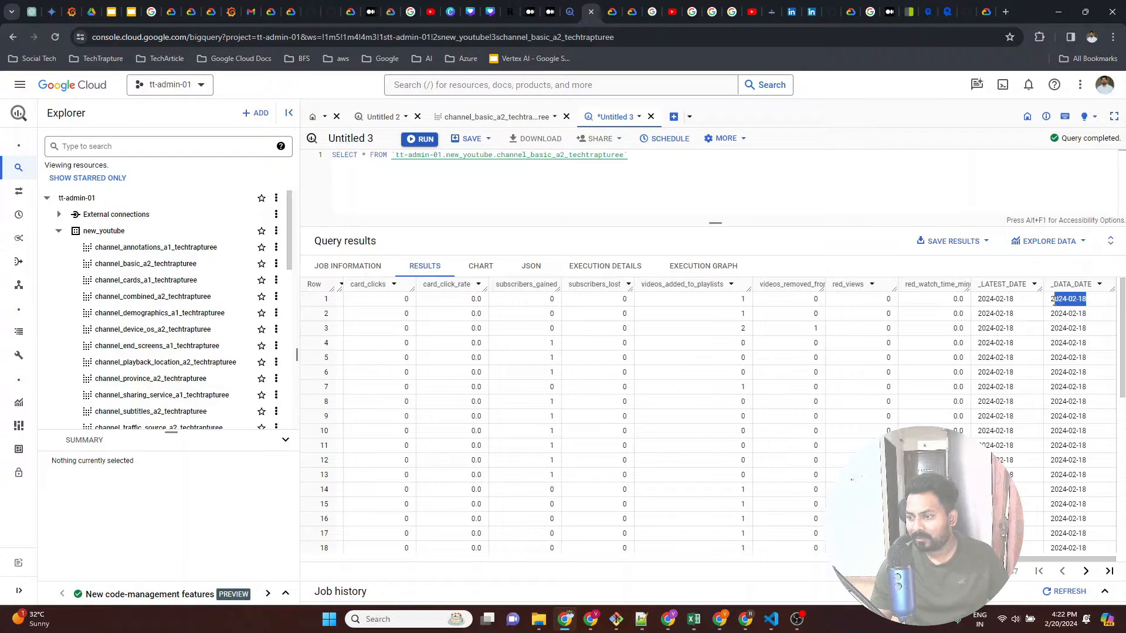
left_click(743, 300)
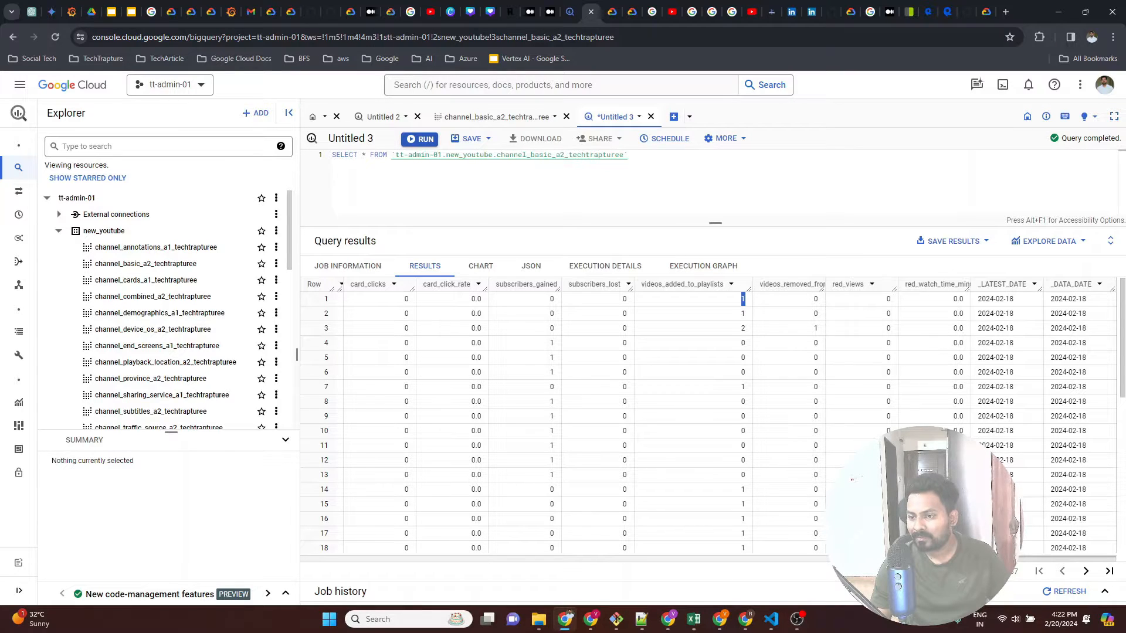
Step: Look through the result rows for the views, comments, likes, dislikes and shares values
left_click_drag(906, 559, 503, 506)
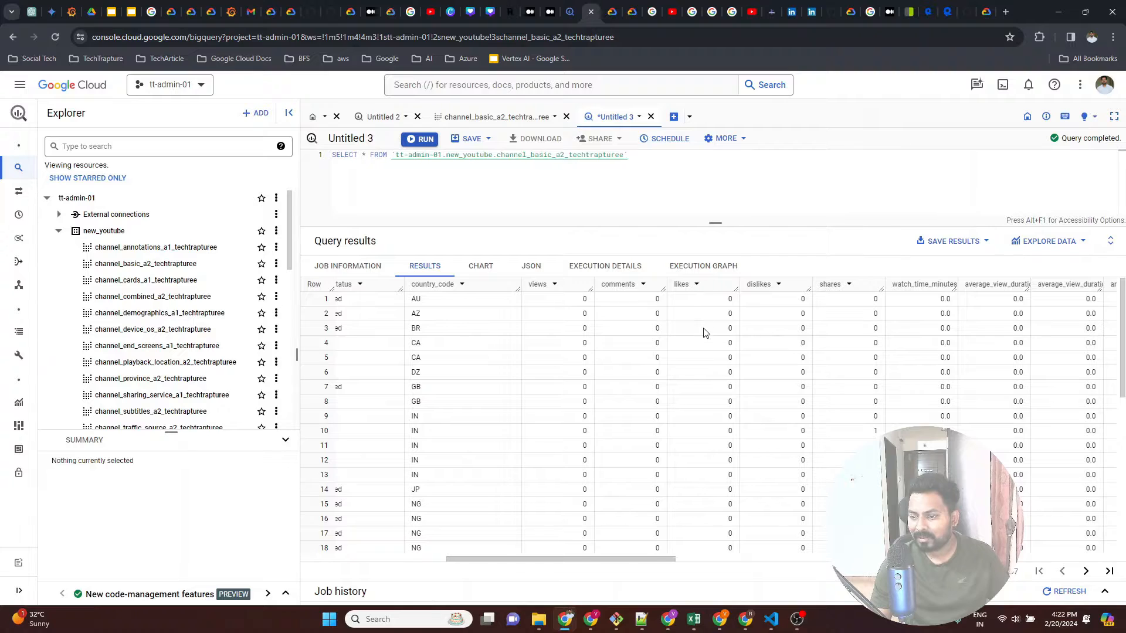
scroll(705, 331, "down", 5)
scroll(704, 336, "down", 2)
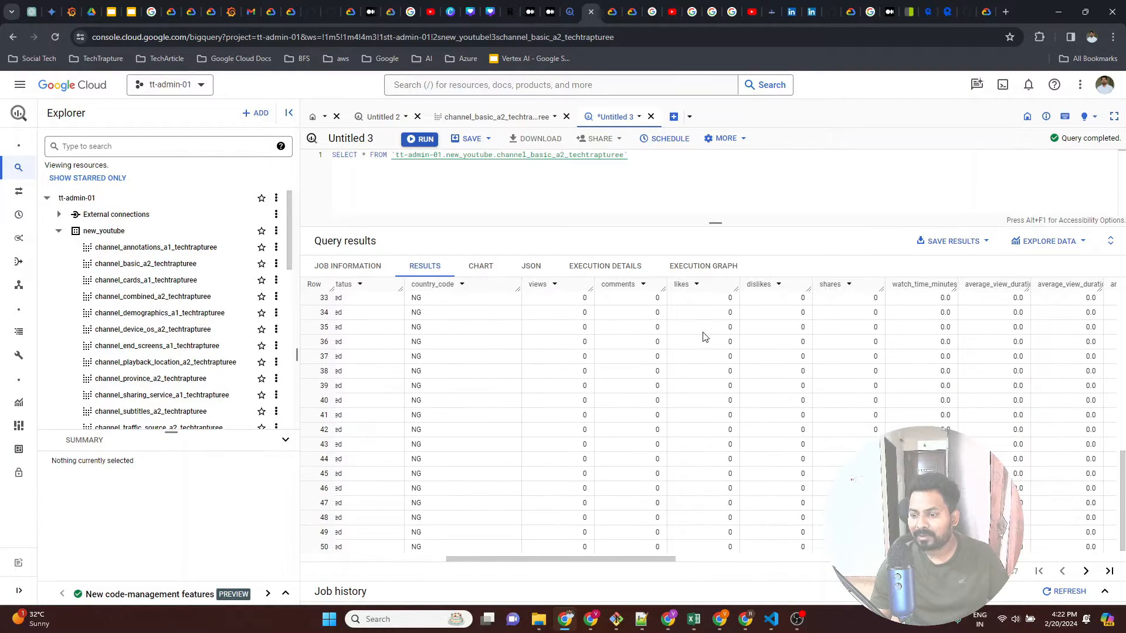
scroll(669, 329, "up", 7)
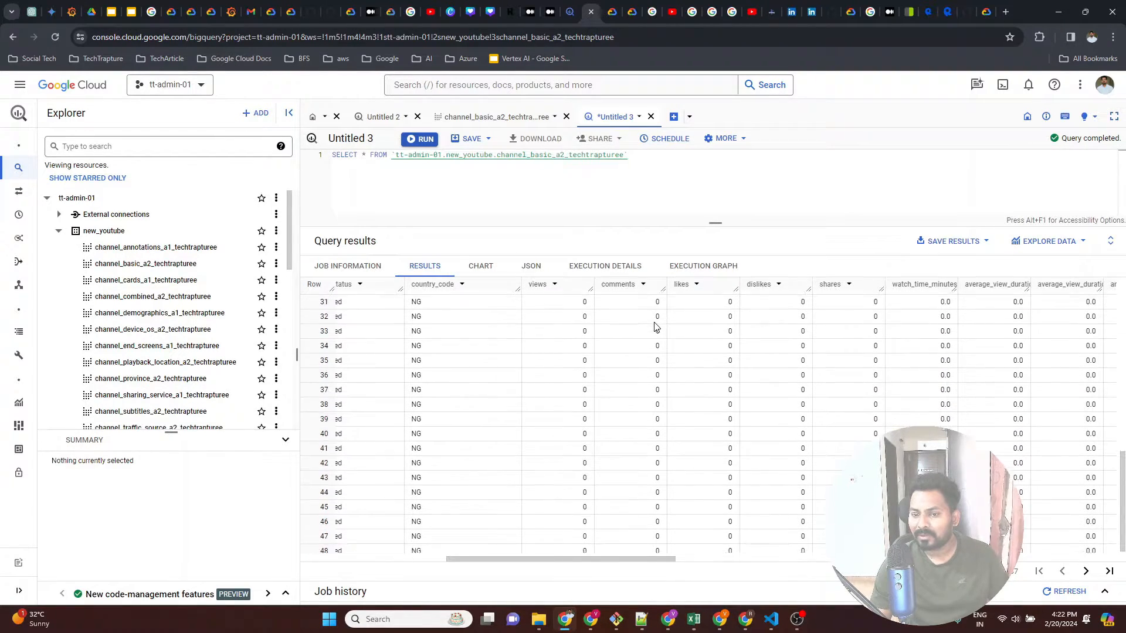
Step: Filter the query with "where comments > 0", run it, and give the results more room
left_click(648, 158)
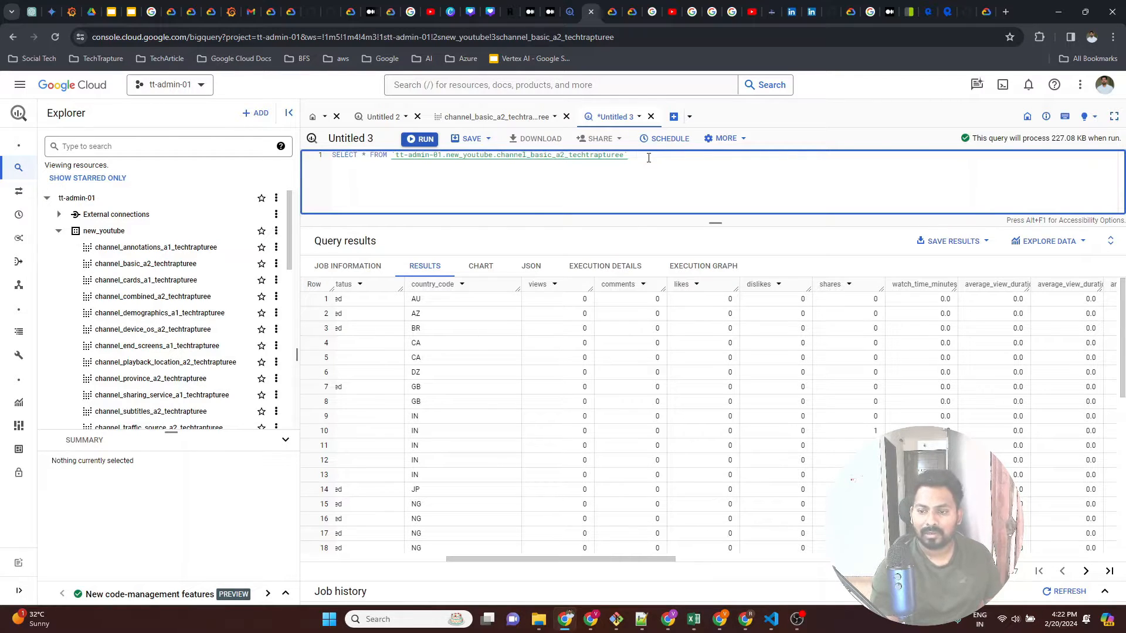
type("where ")
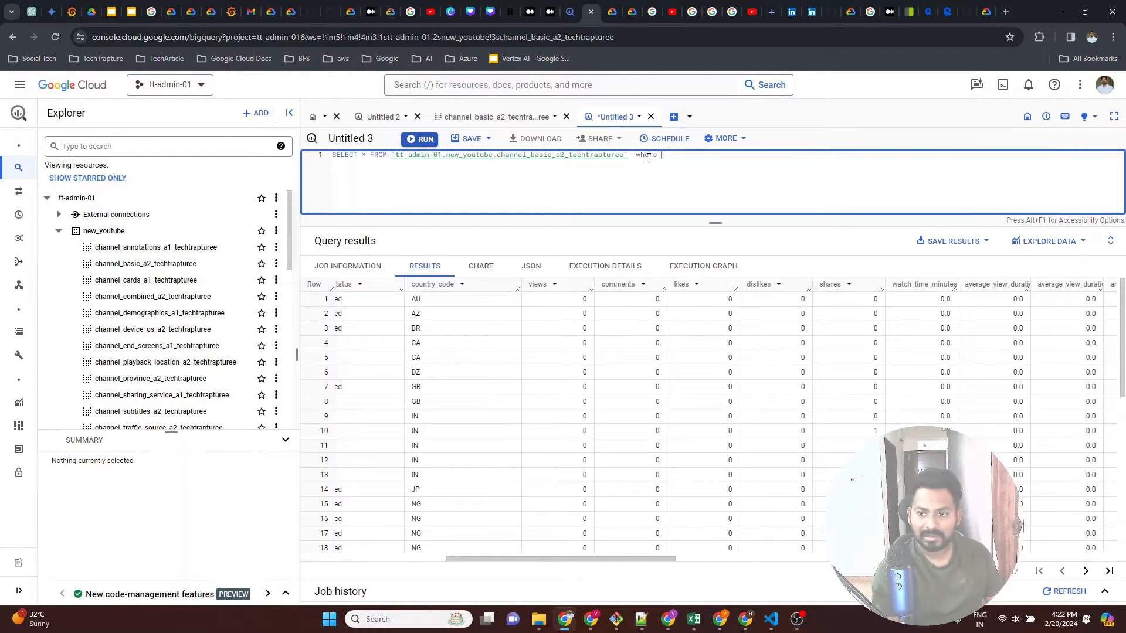
type("comments > 0")
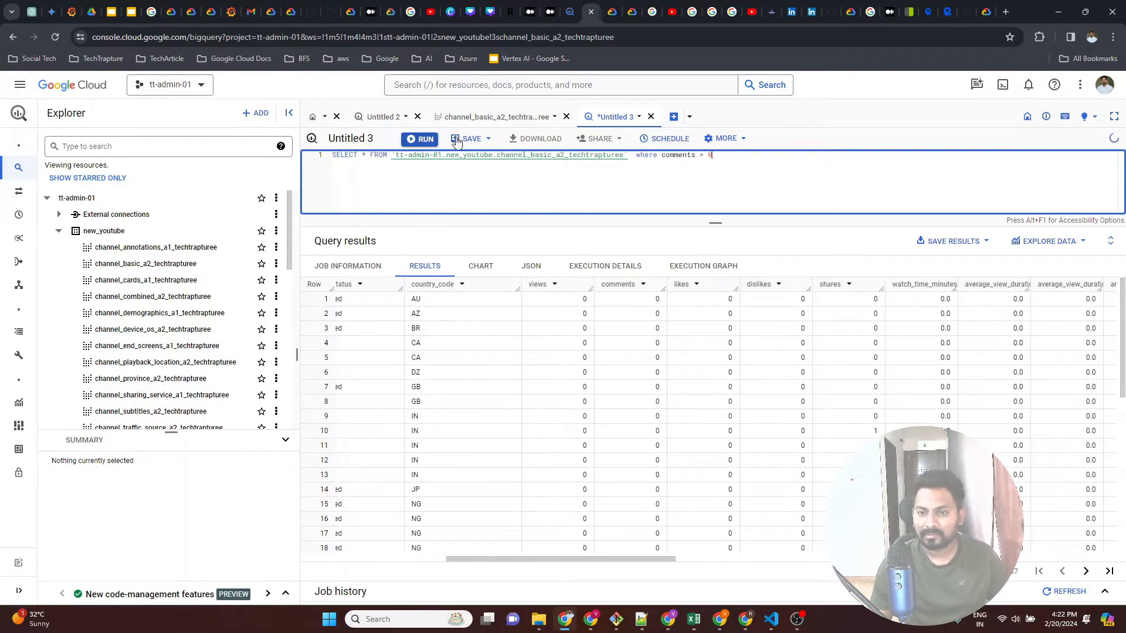
key("ctrl+Return")
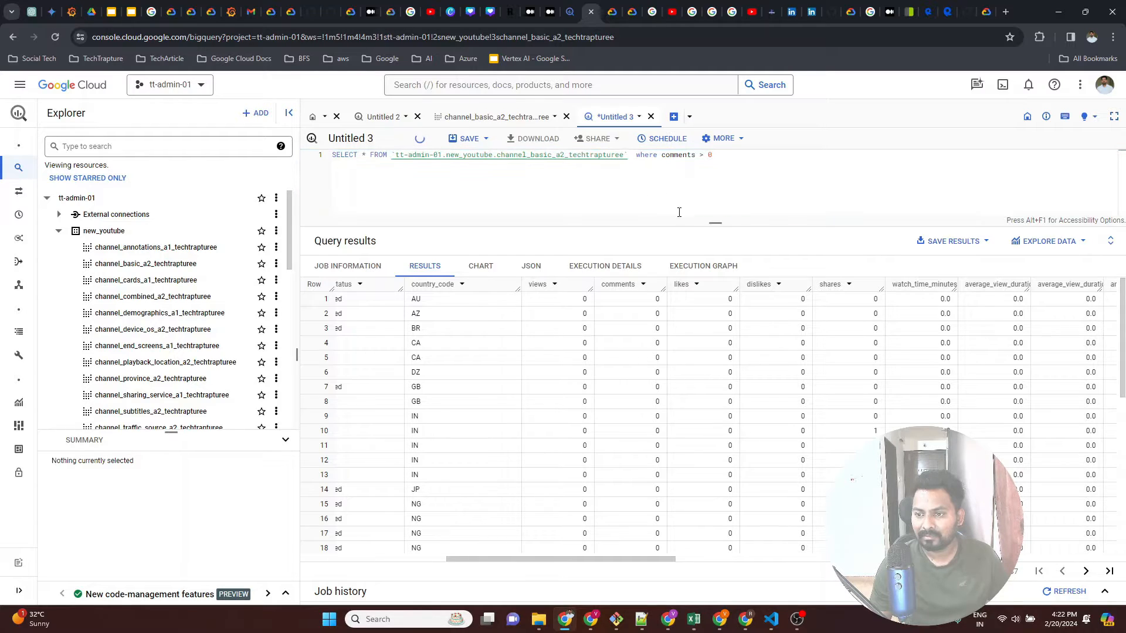
left_click_drag(717, 222, 716, 199)
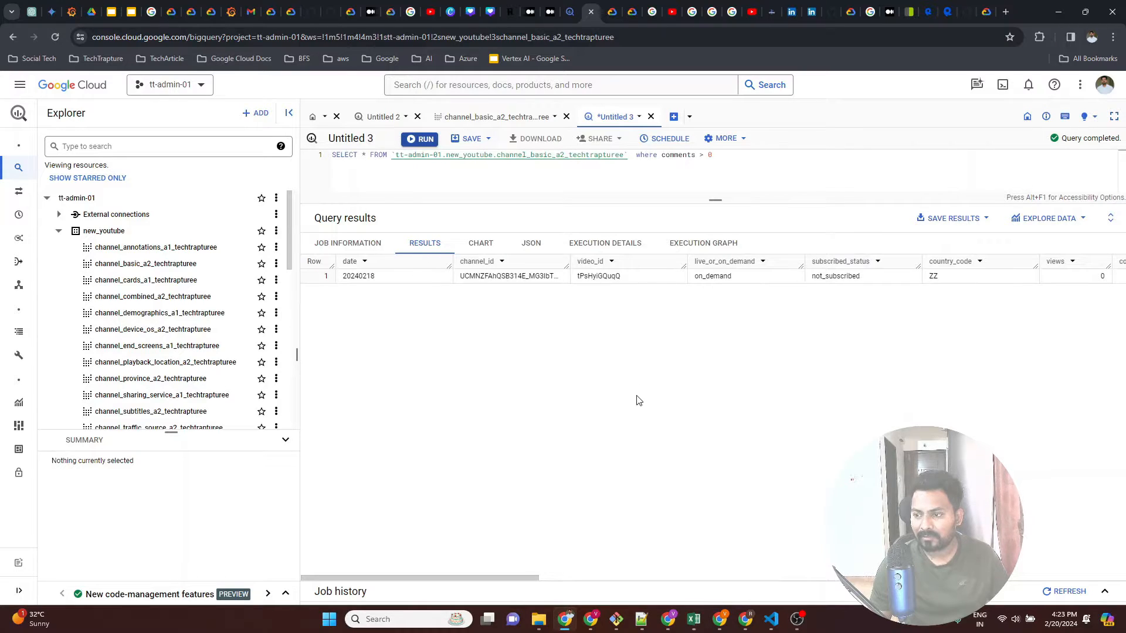
Step: Check the comments value of the filtered row and copy its video_id
left_click_drag(468, 577, 485, 580)
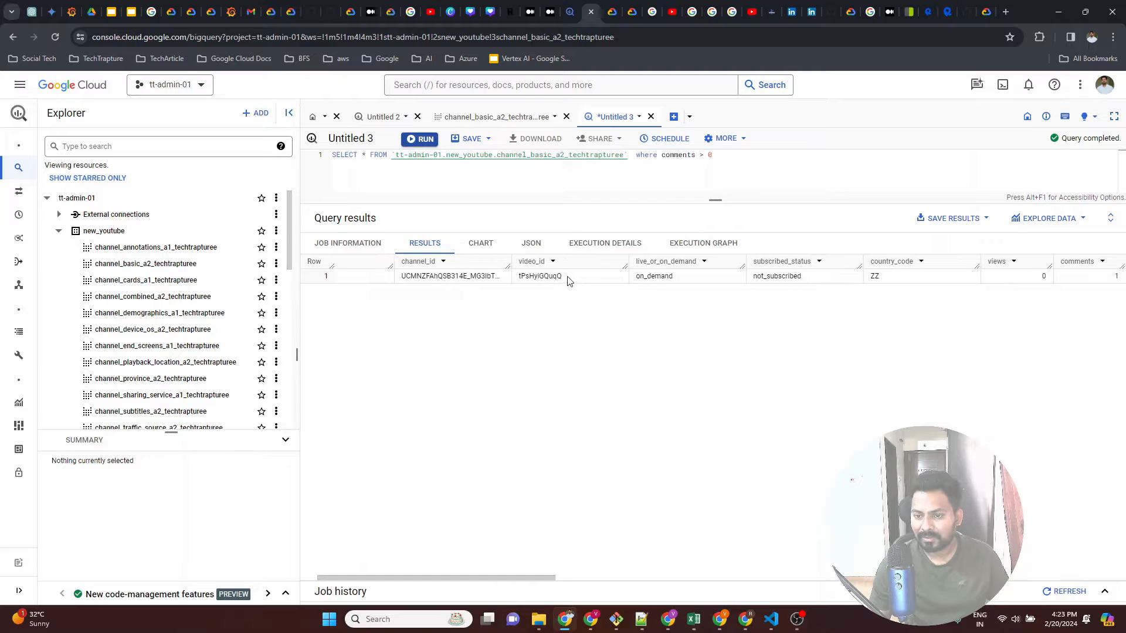
double_click(546, 276)
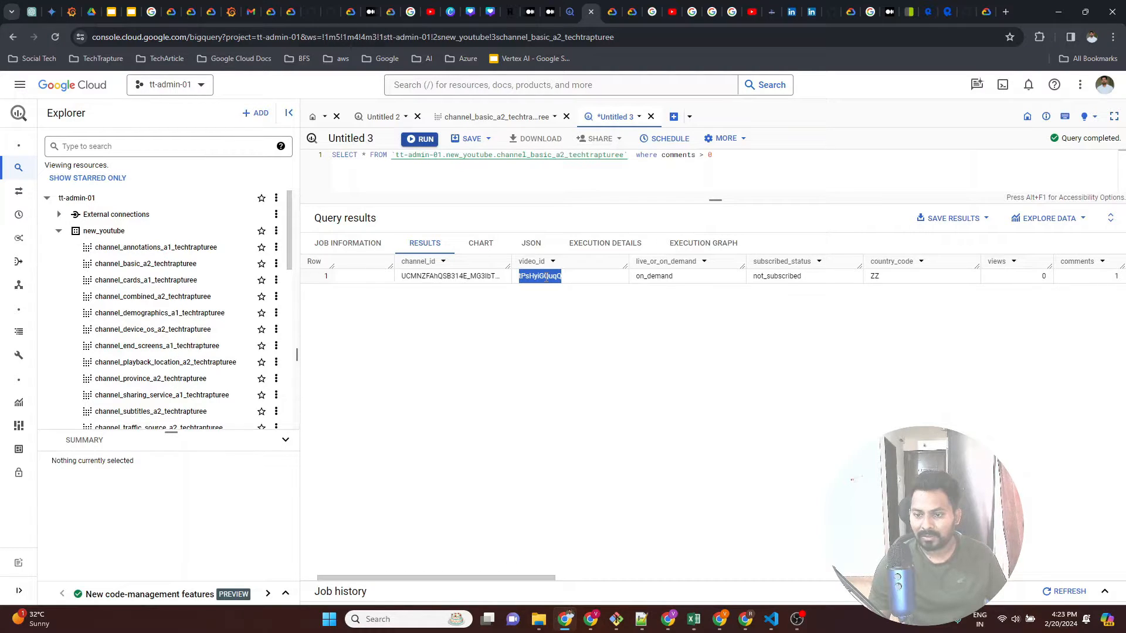
key("ctrl+c")
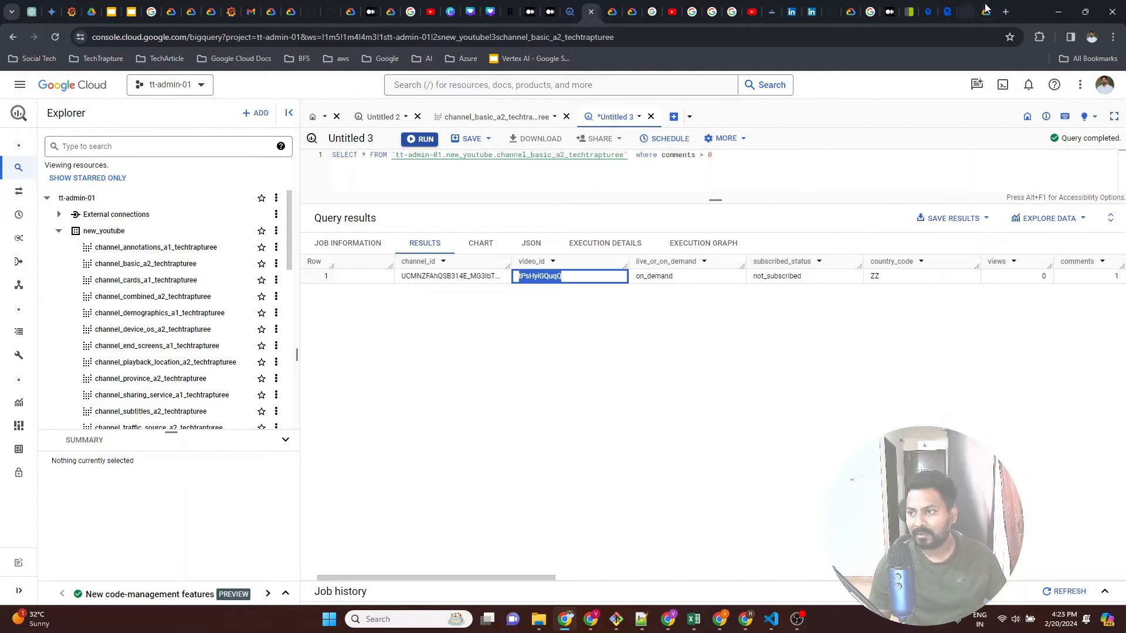
left_click(1005, 12)
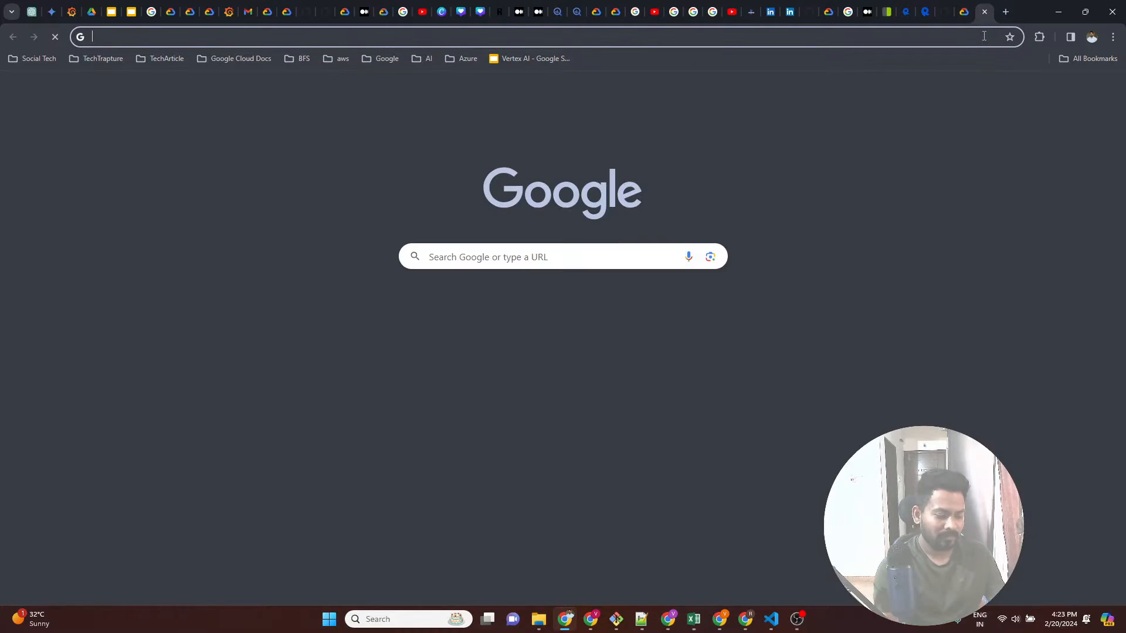
type("tech")
key("BackSpace")
key("BackSpace")
key("BackSpace")
key("BackSpace")
key("BackSpace")
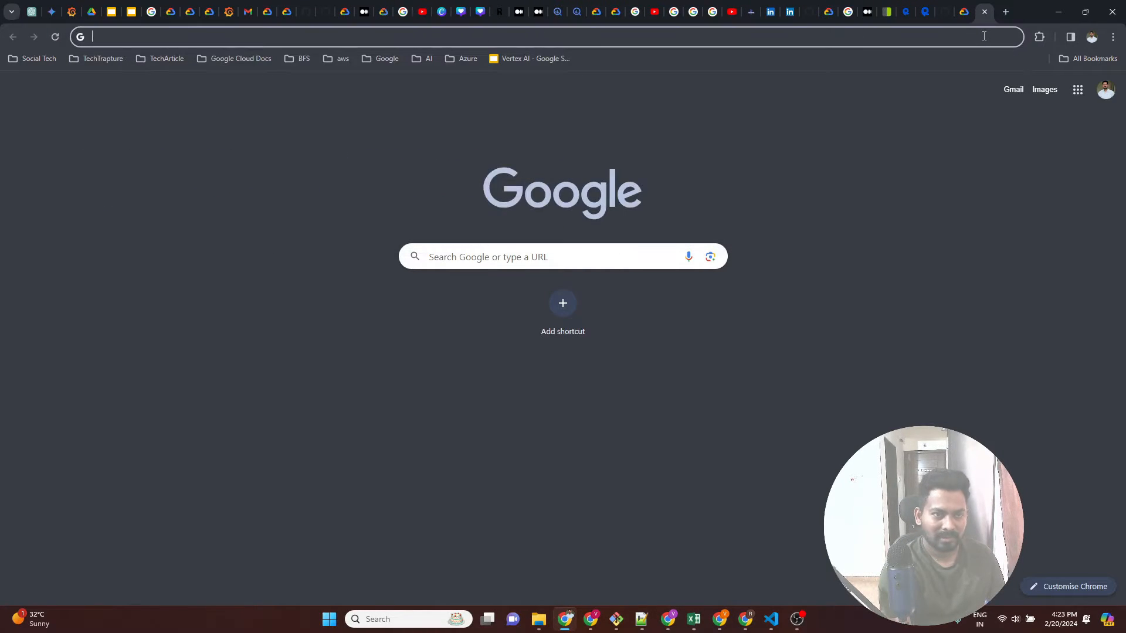
type("youtu")
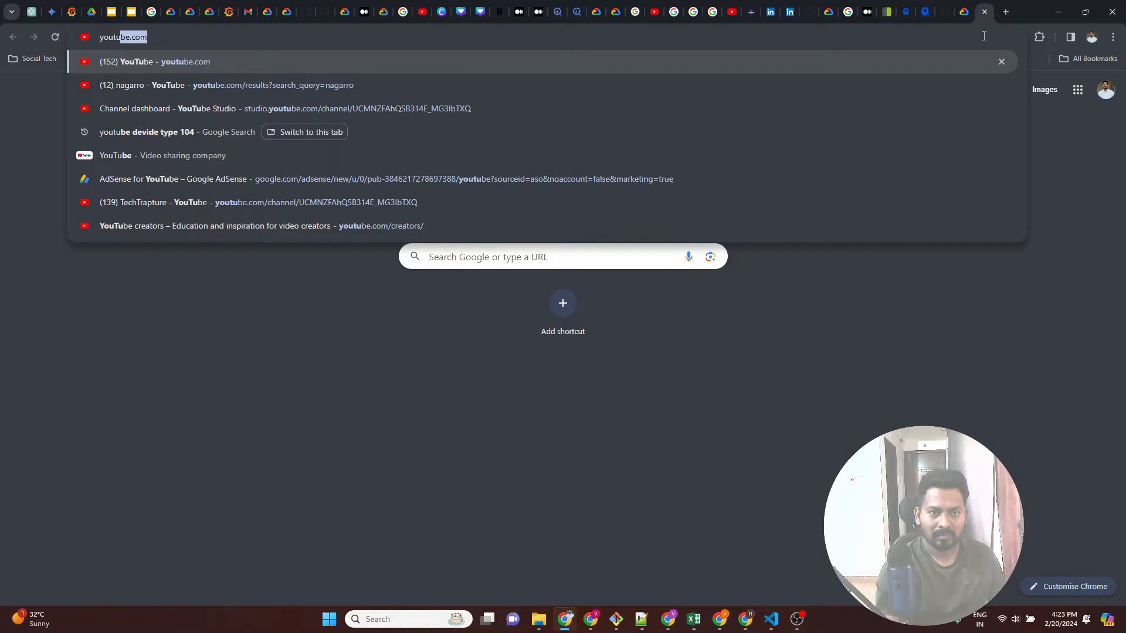
type("be.com/@t")
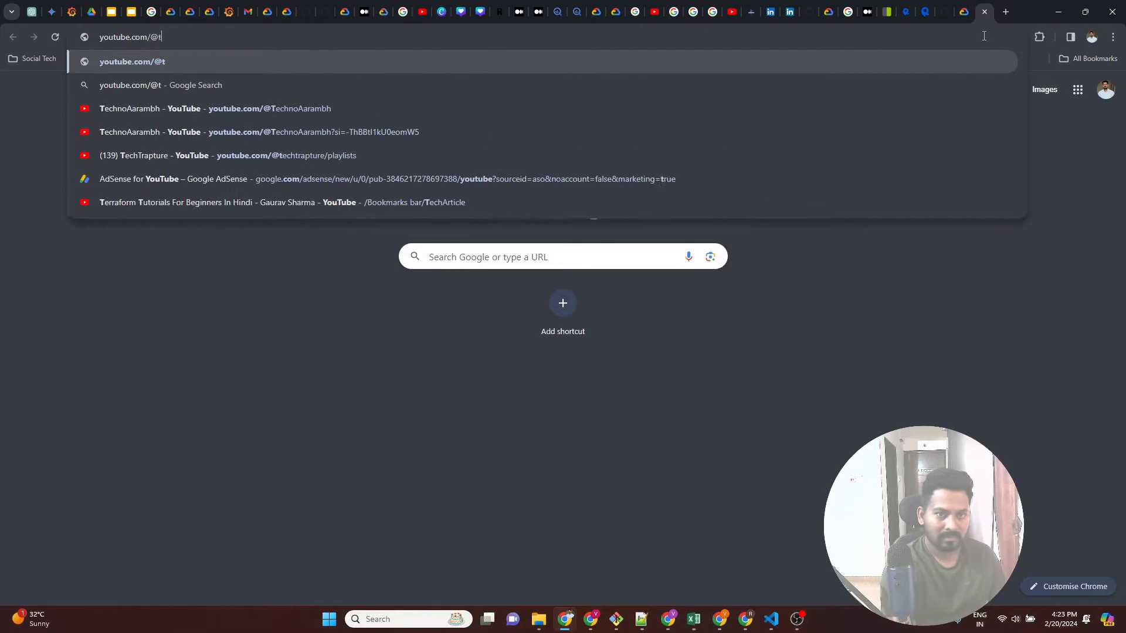
type("ec")
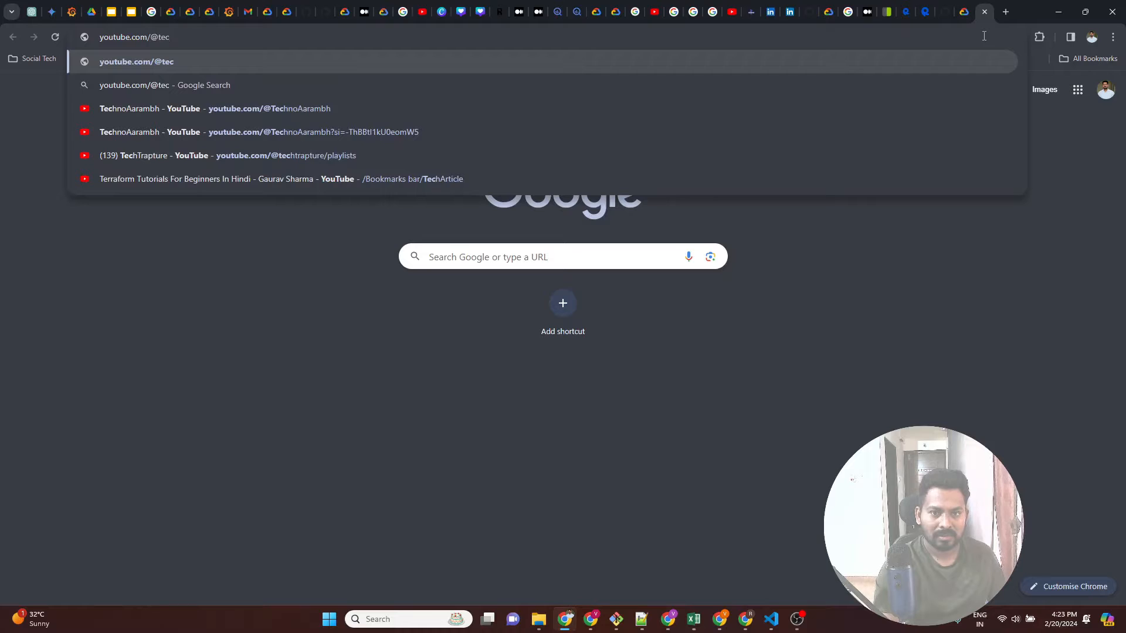
key("Down")
key("Down")
key("Down")
key("Down")
key("BackSpace")
key("BackSpace")
key("BackSpace")
key("BackSpace")
key("BackSpace")
key("BackSpace")
key("BackSpace")
key("BackSpace")
key("BackSpace")
key("BackSpace")
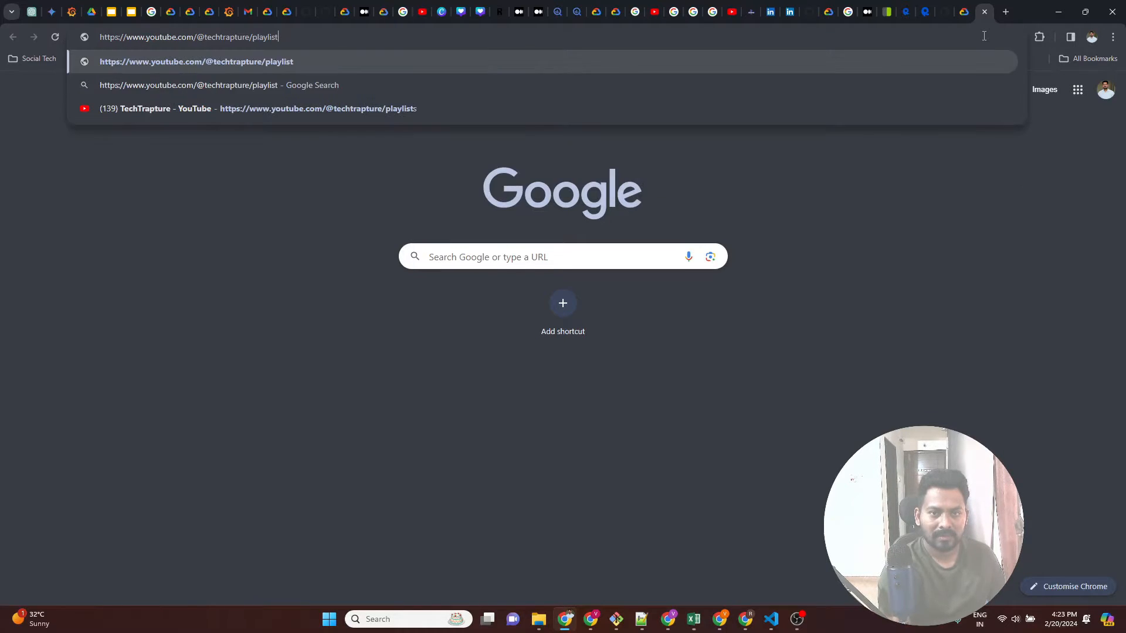
key("Return")
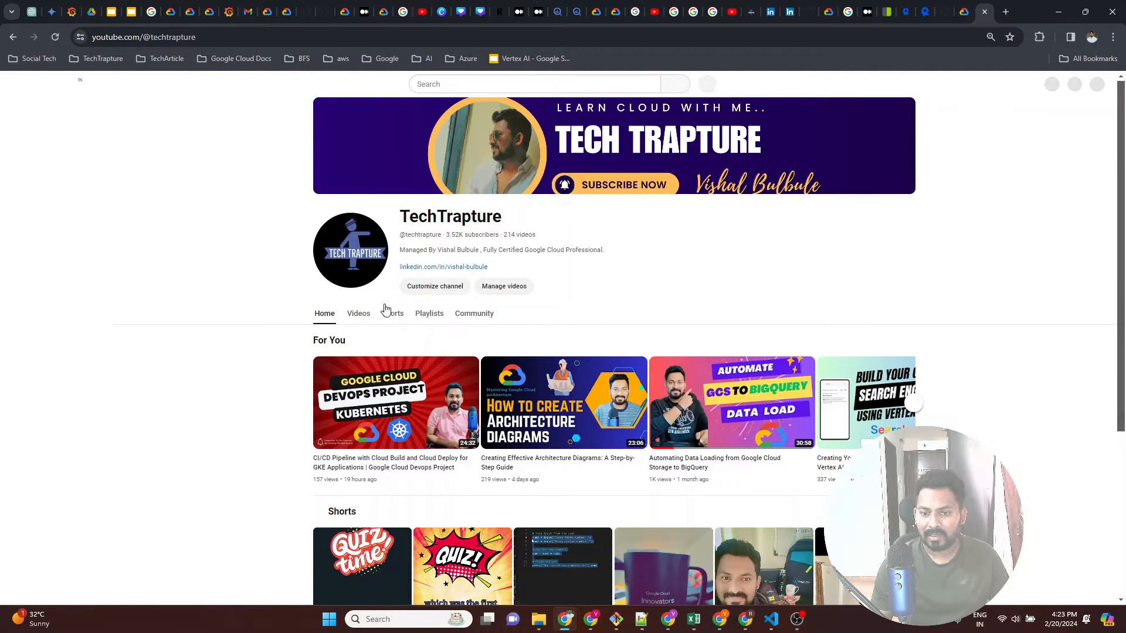
Step: Open the channel's CI/CD Pipeline video, then load the copied video_id by substituting it for the ID in the video's address
left_click(359, 314)
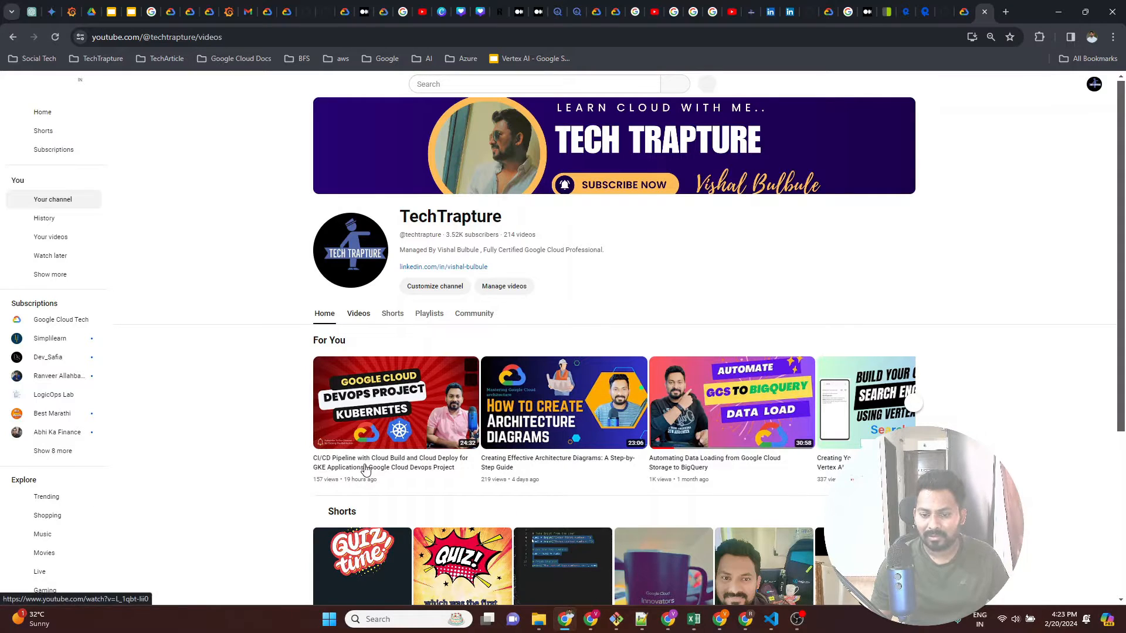
left_click(364, 469)
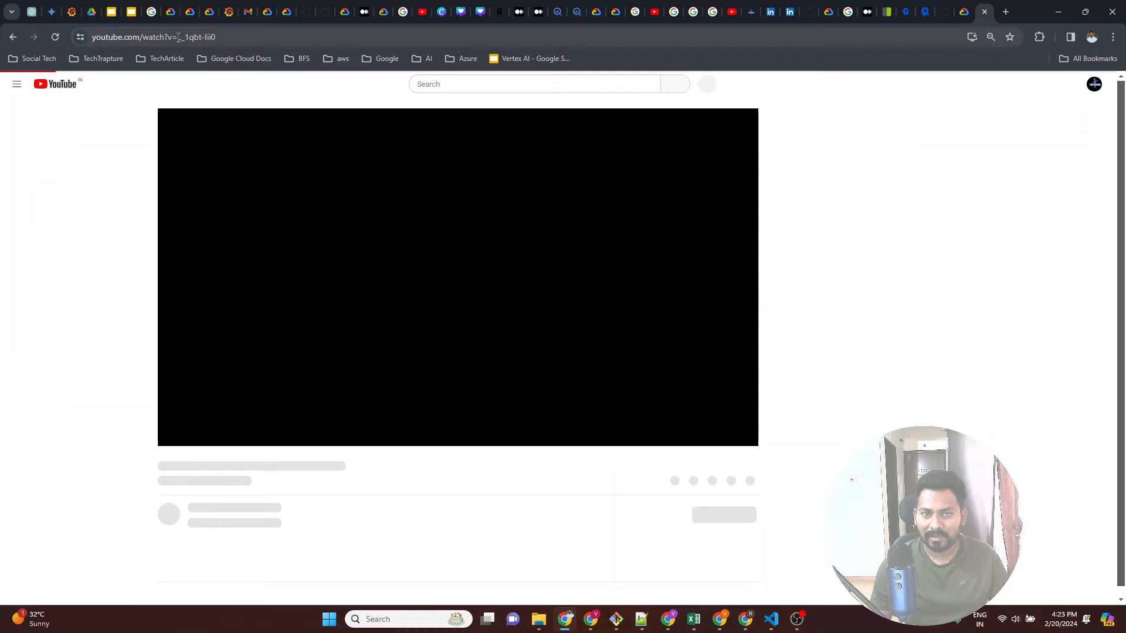
double_click(185, 37)
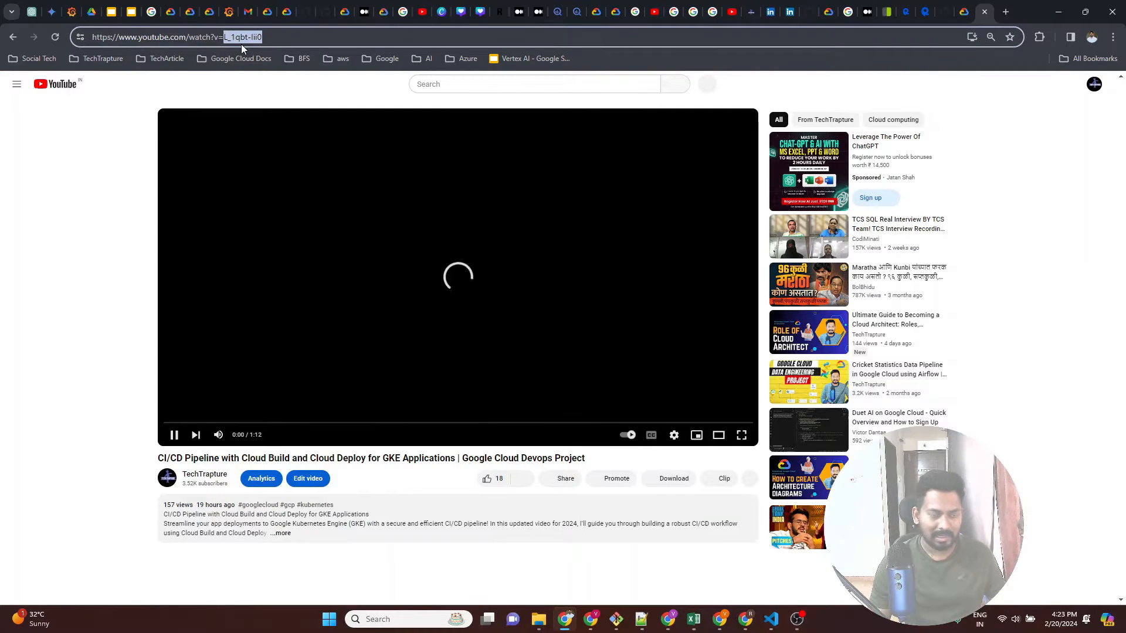
key("ctrl+v")
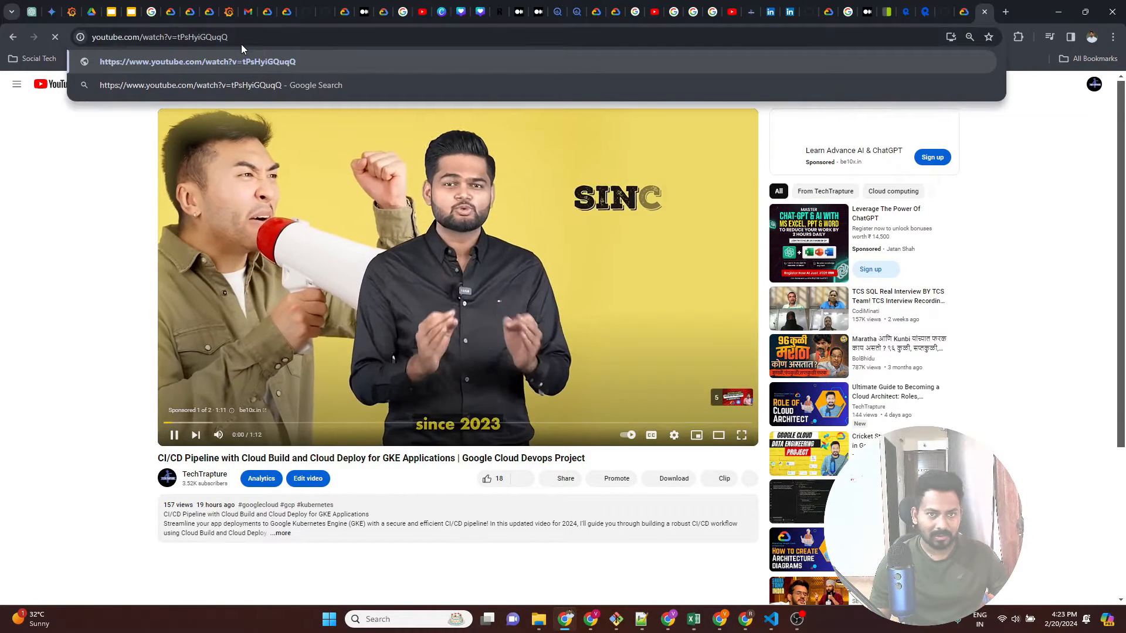
key("Return")
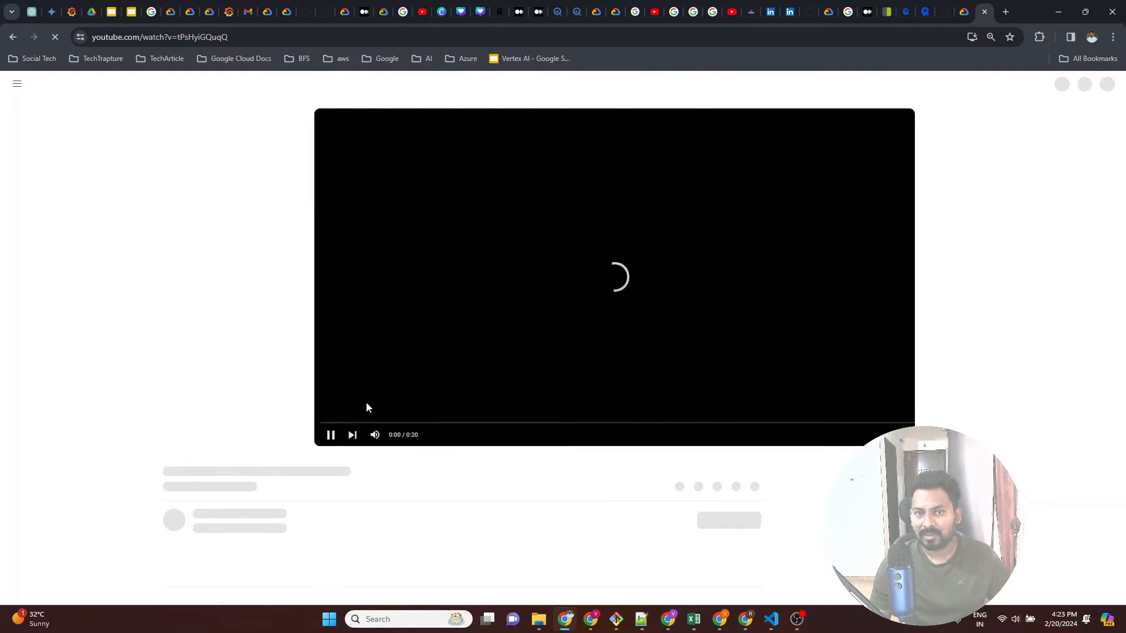
Step: Pause the loaded video and check its comments section, highlighting the most recent comment and its date
left_click(331, 435)
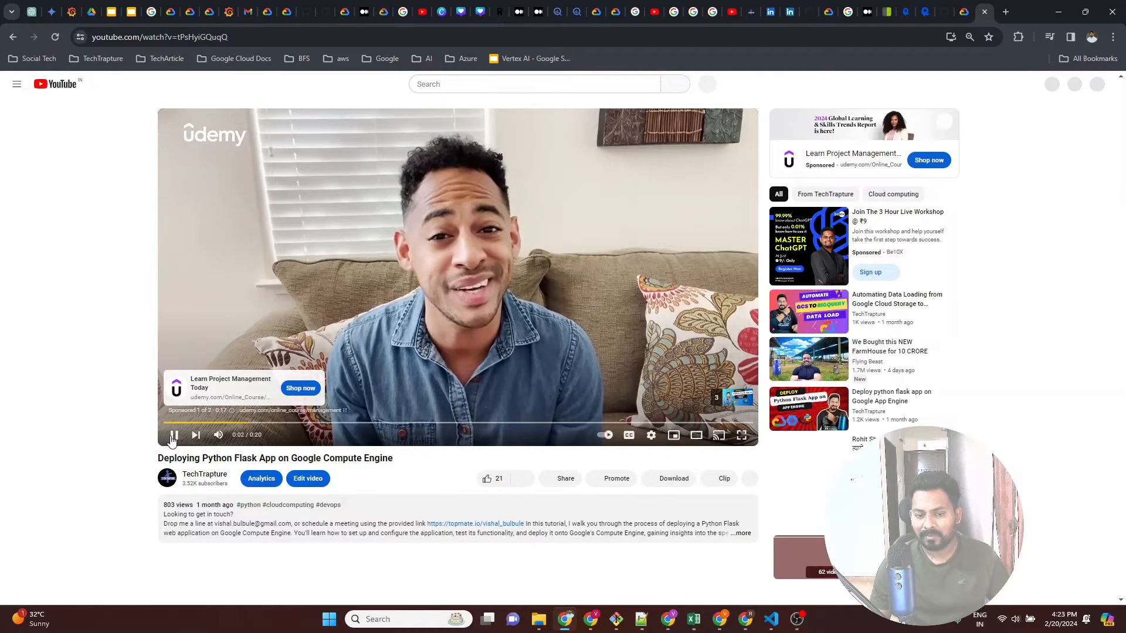
left_click(174, 435)
scroll(437, 486, "down", 3)
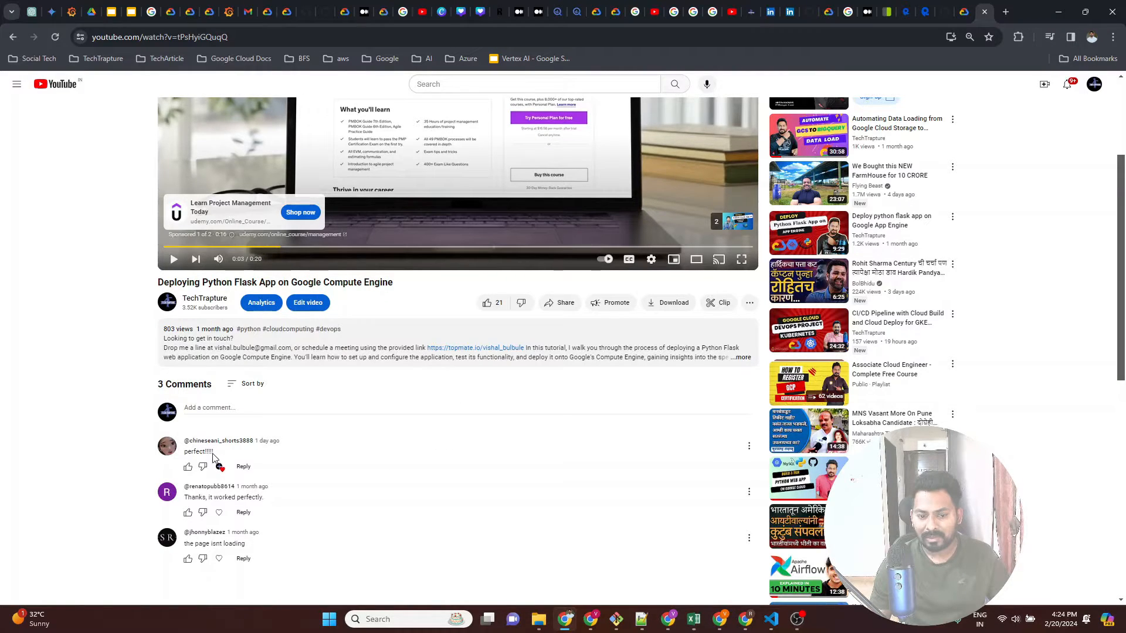
left_click_drag(213, 455, 177, 444)
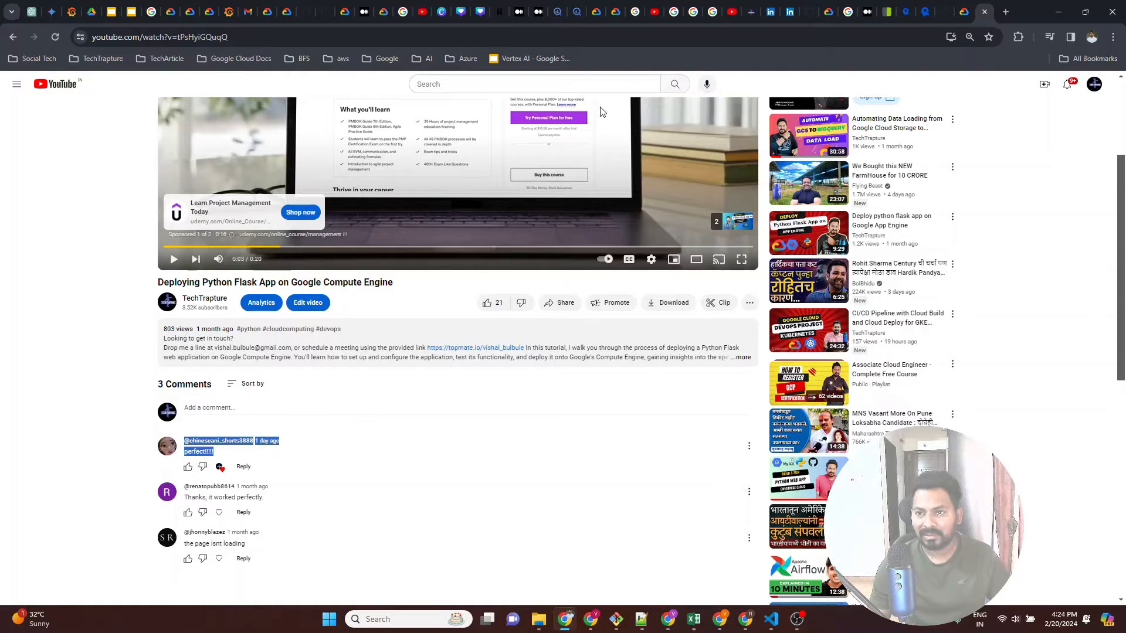
Step: Return to the BigQuery results and review the filtered row from channel_id and video_id across to _DATA_DATE
left_click(557, 12)
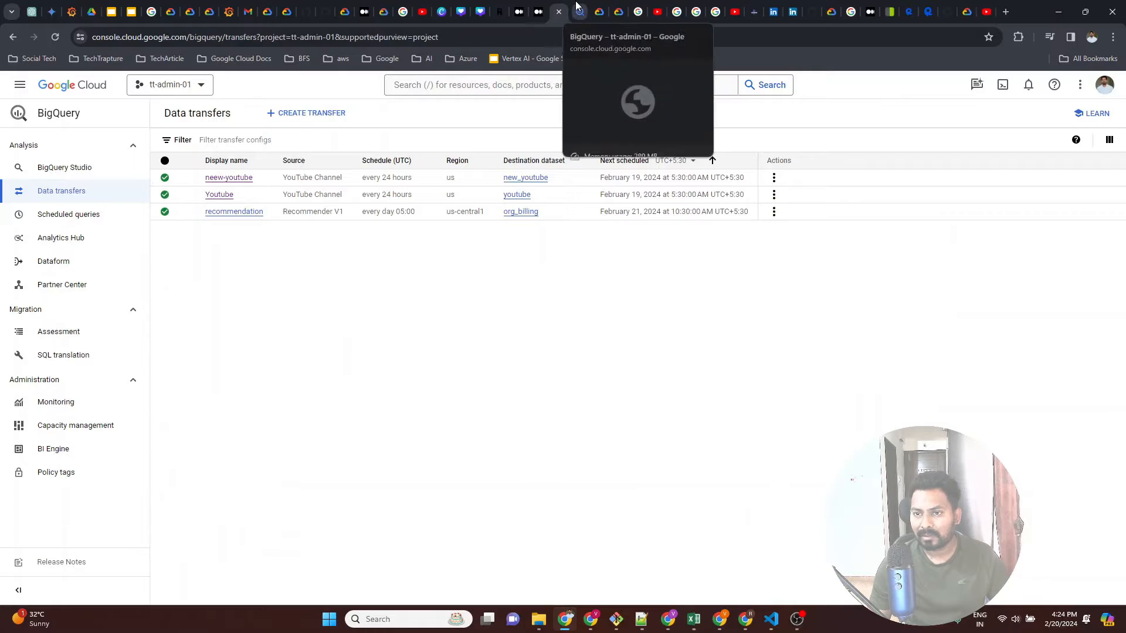
left_click(584, 11)
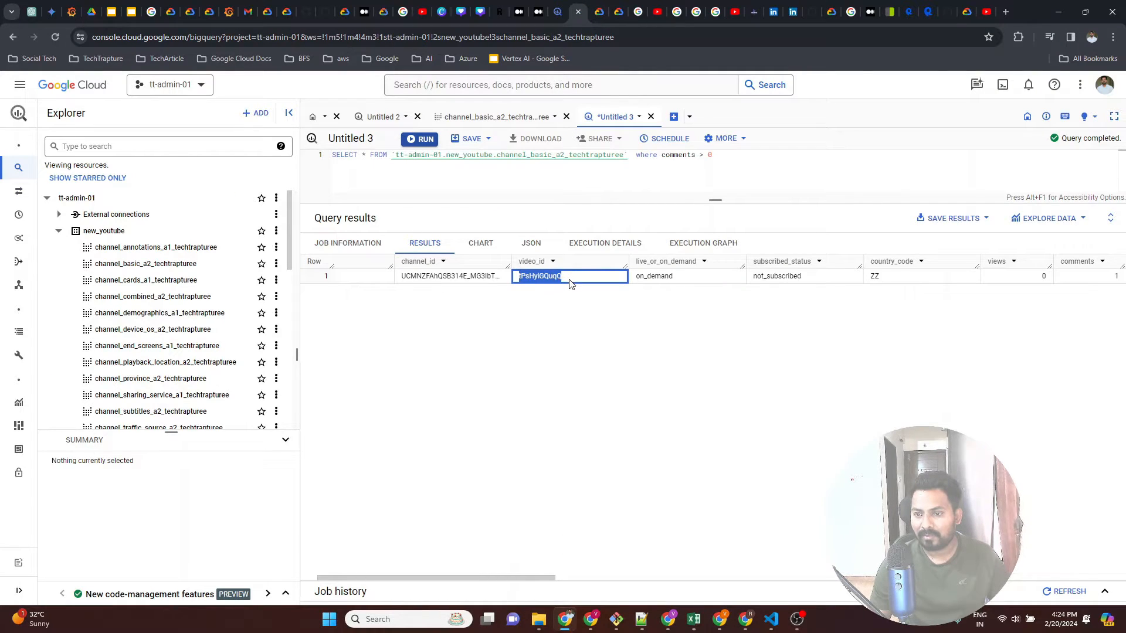
left_click(535, 281)
double_click(467, 280)
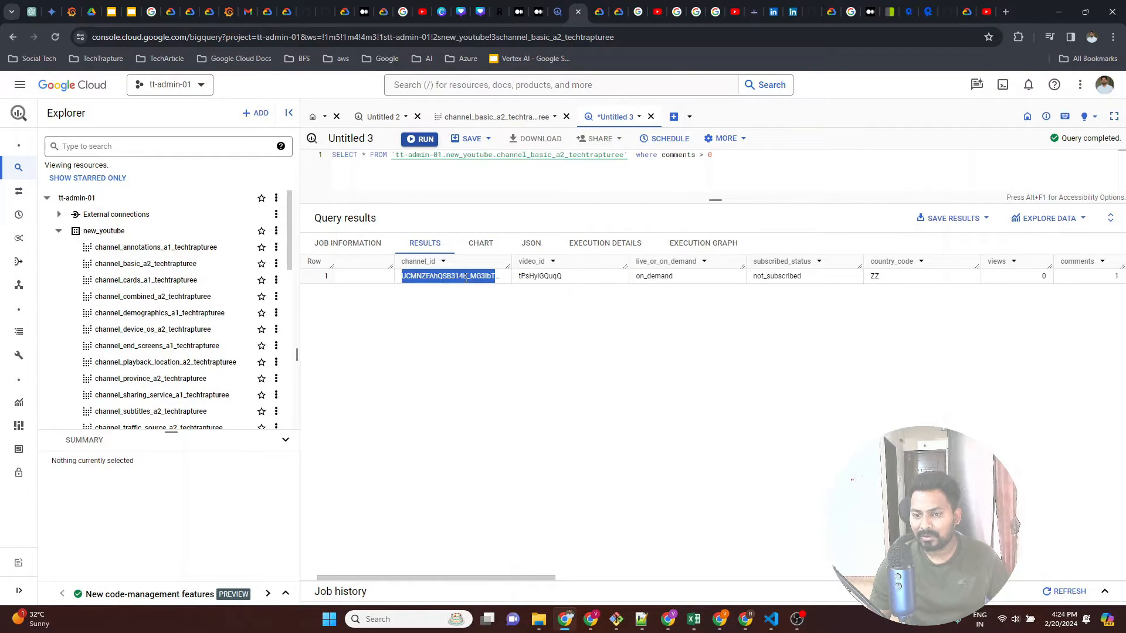
left_click_drag(469, 578, 584, 584)
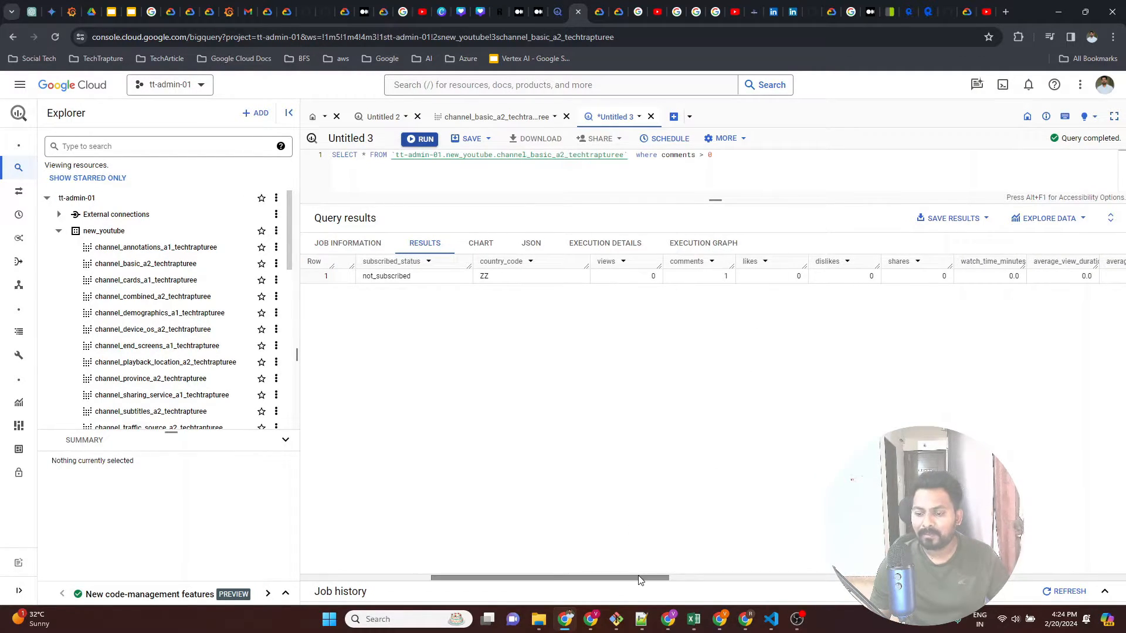
left_click_drag(651, 578, 1098, 563)
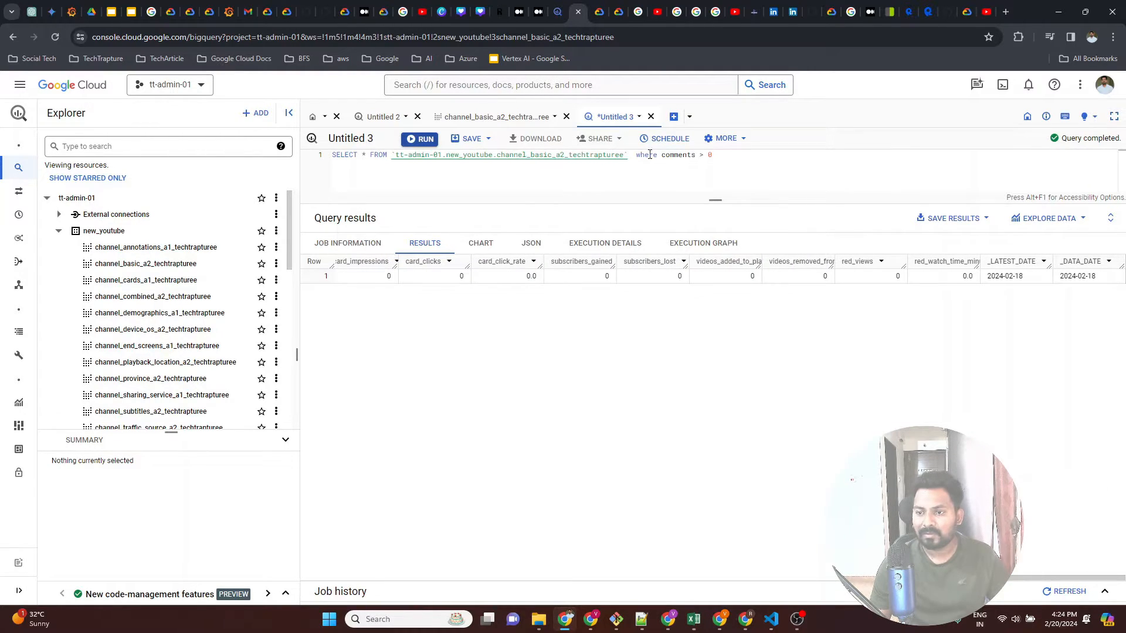
Step: Change the query's filter to "where likes > 0" and run it
left_click_drag(663, 155, 729, 157)
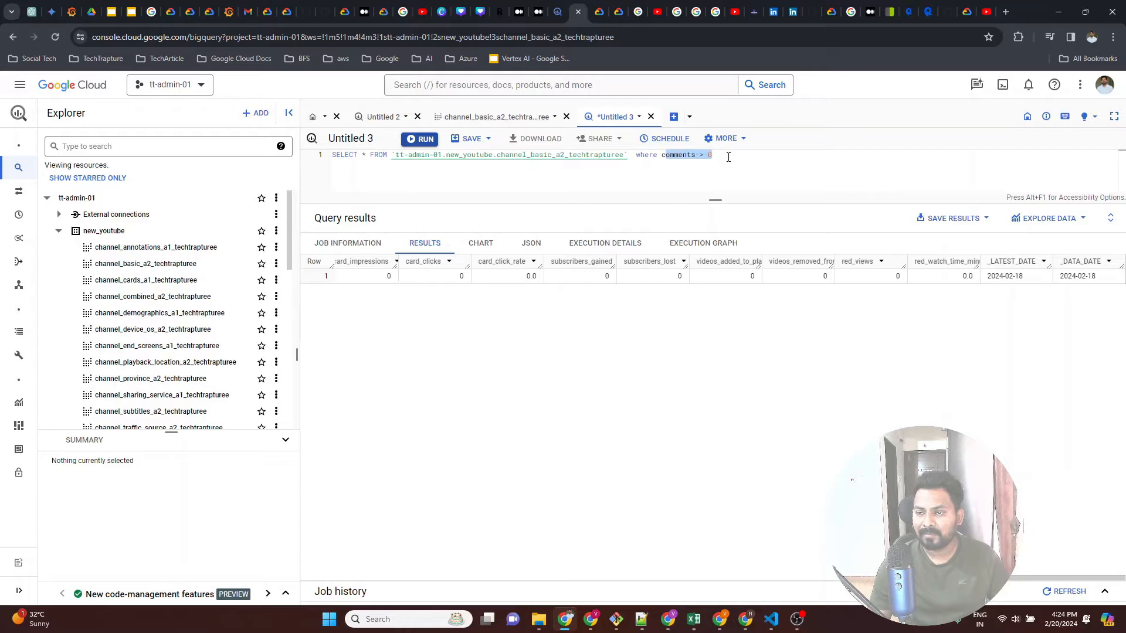
double_click(677, 155)
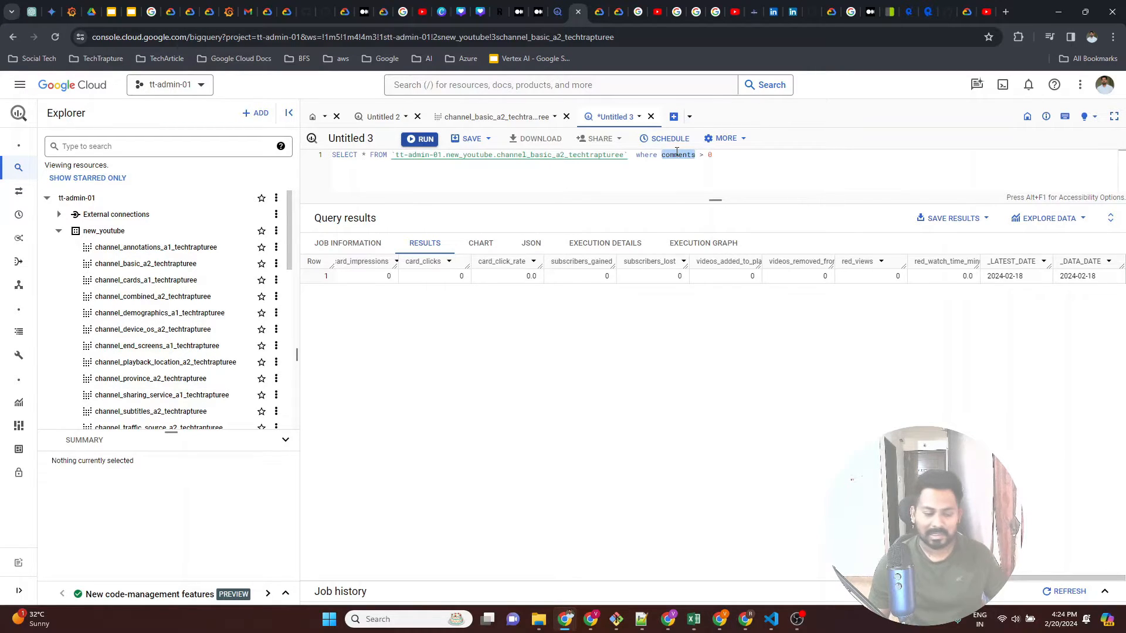
type("likes")
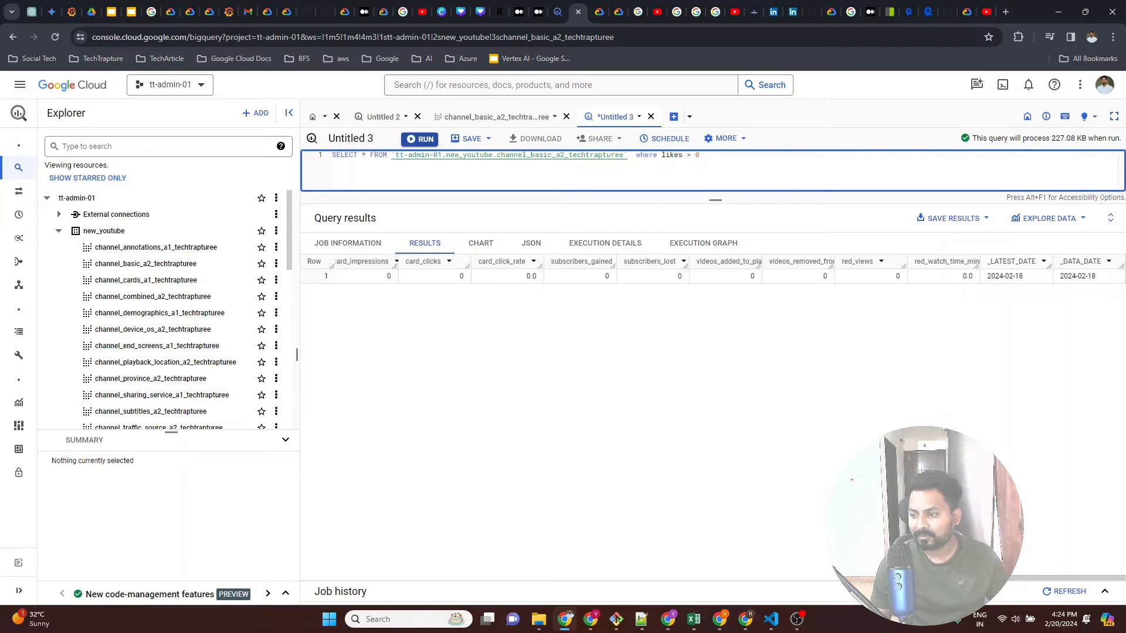
left_click_drag(991, 578, 569, 598)
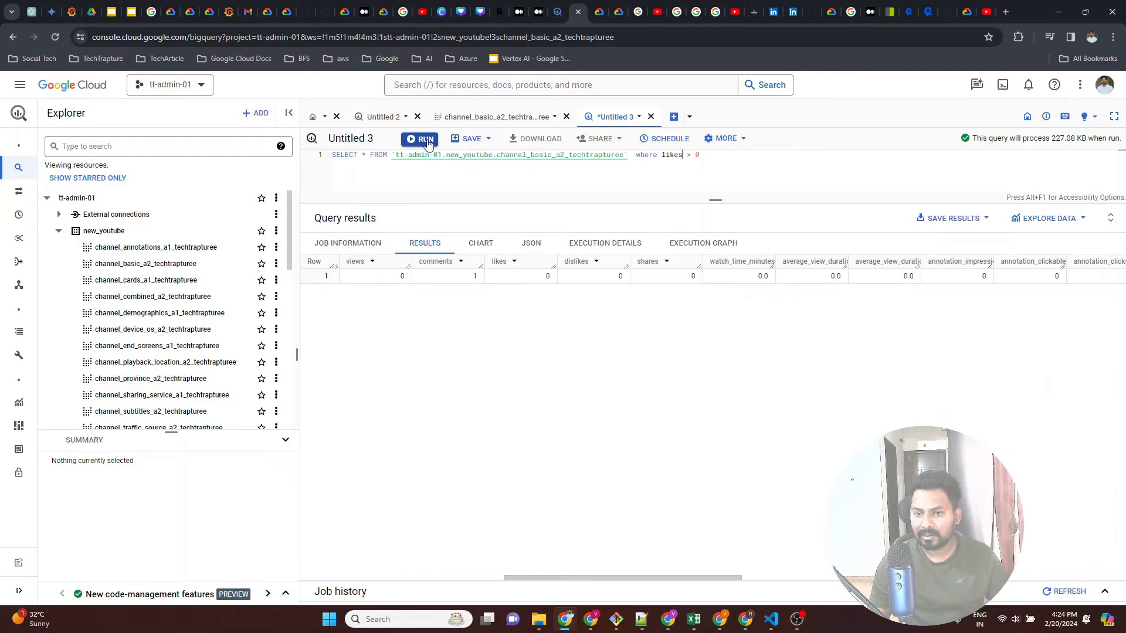
key("ctrl+Return")
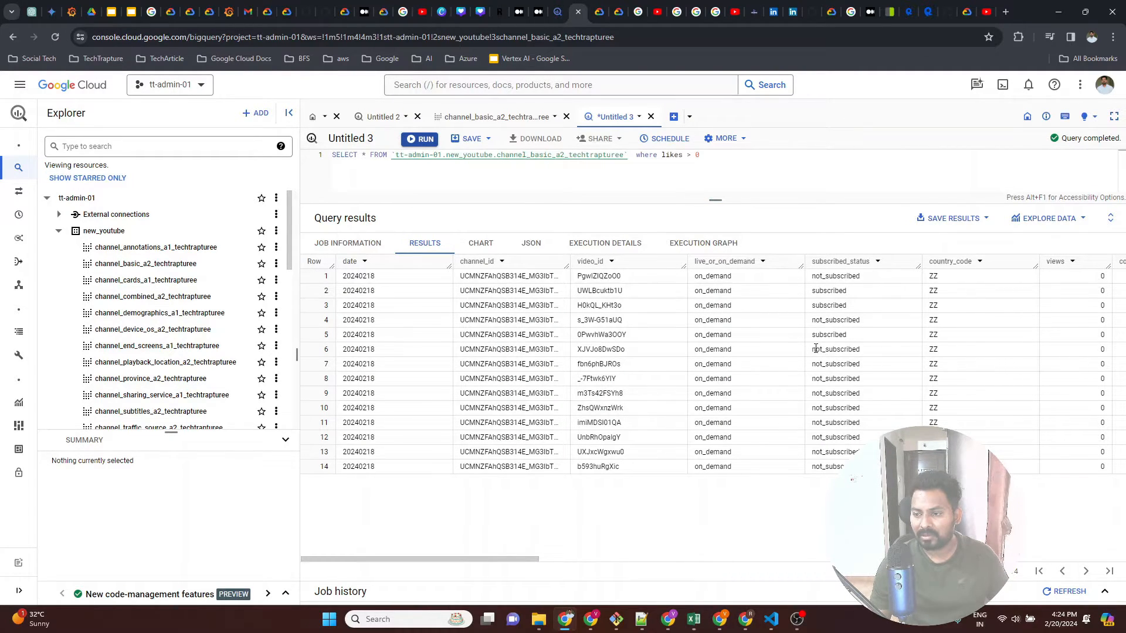
Step: Review the liked videos' rows across the subscribed_status and likes columns to the _LATEST_DATE and _DATA_DATE values
left_click_drag(828, 364, 850, 469)
left_click(817, 420)
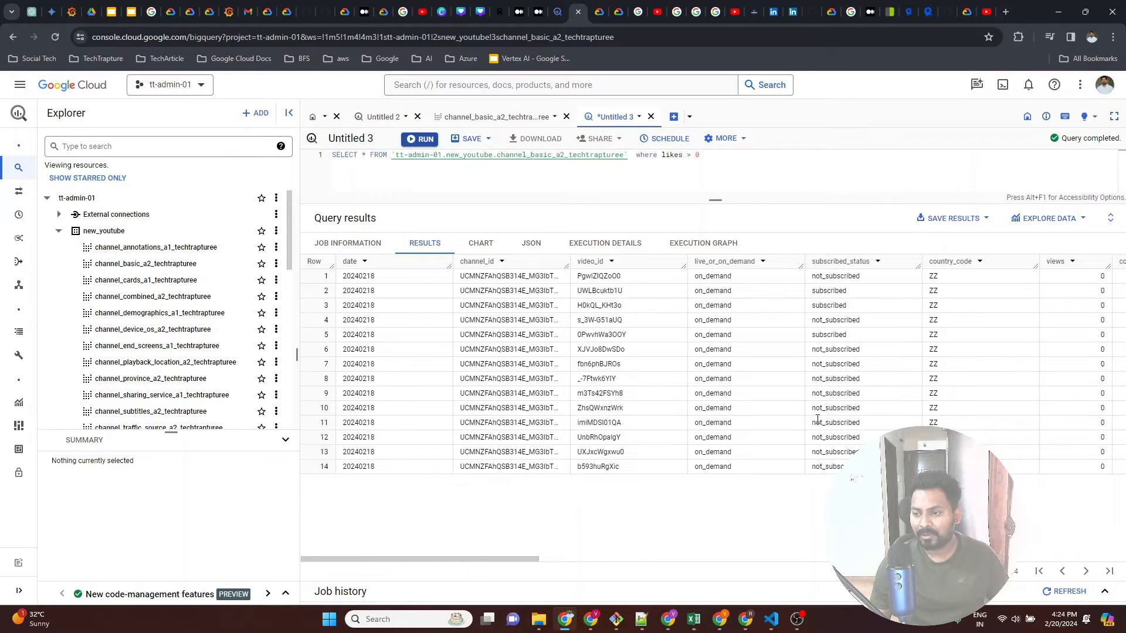
left_click_drag(512, 560, 573, 573)
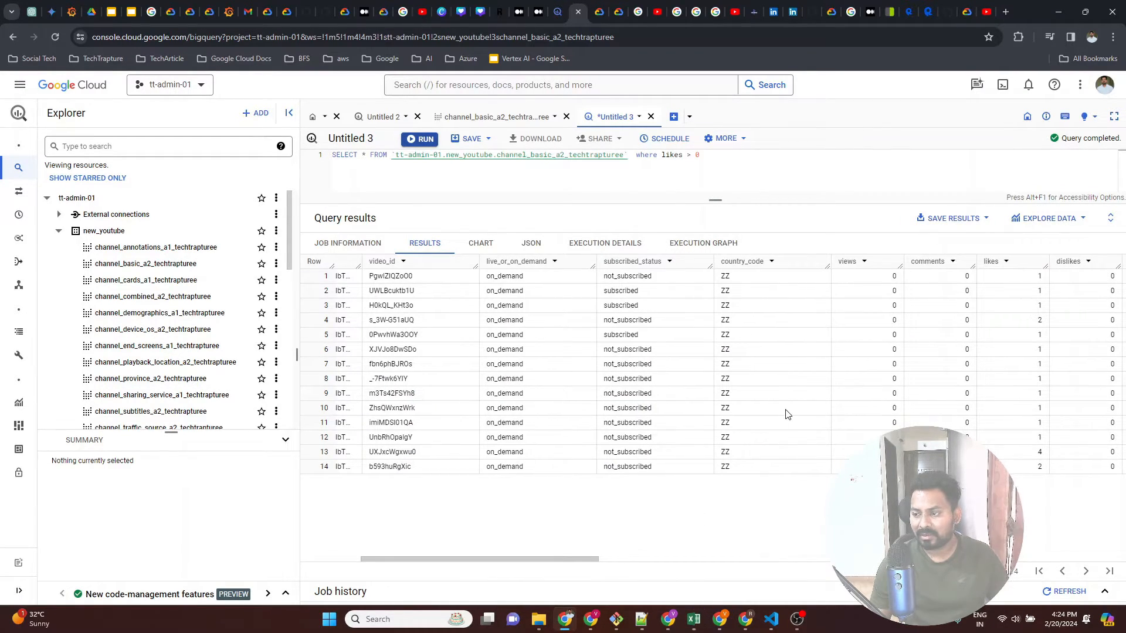
left_click_drag(589, 561, 1124, 573)
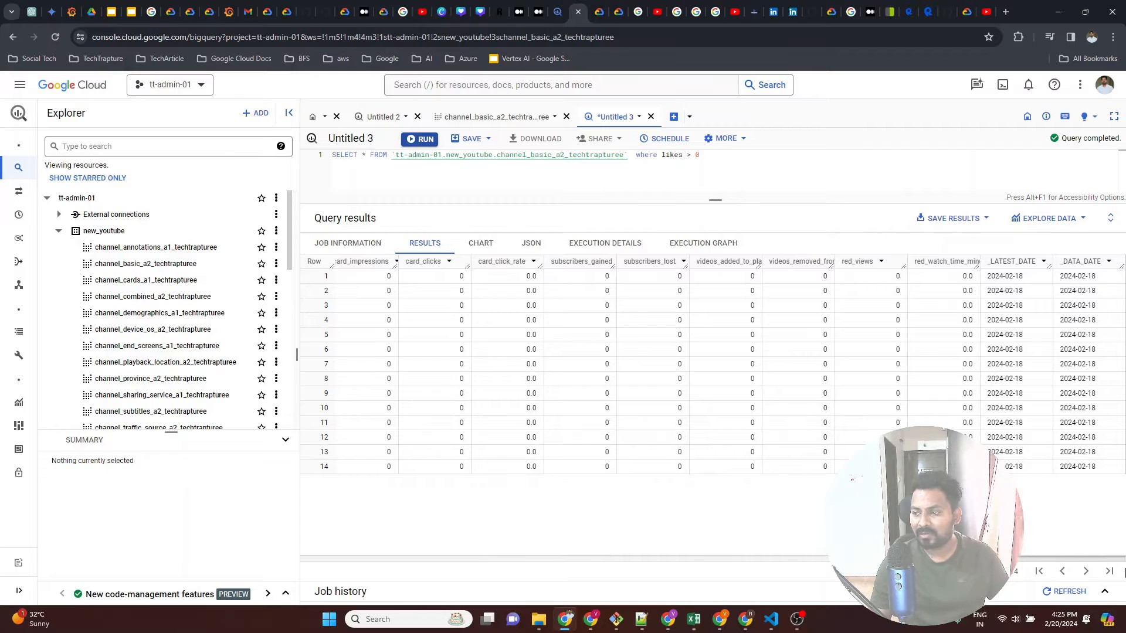
left_click_drag(1021, 276, 1037, 434)
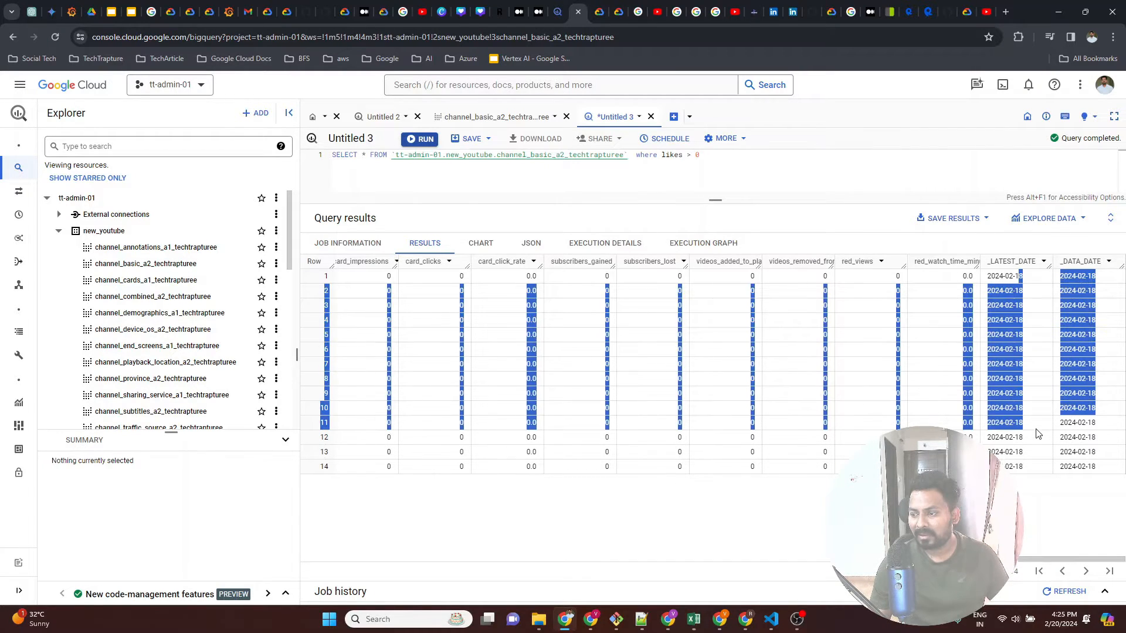
left_click(1076, 486)
left_click_drag(1094, 467, 1071, 470)
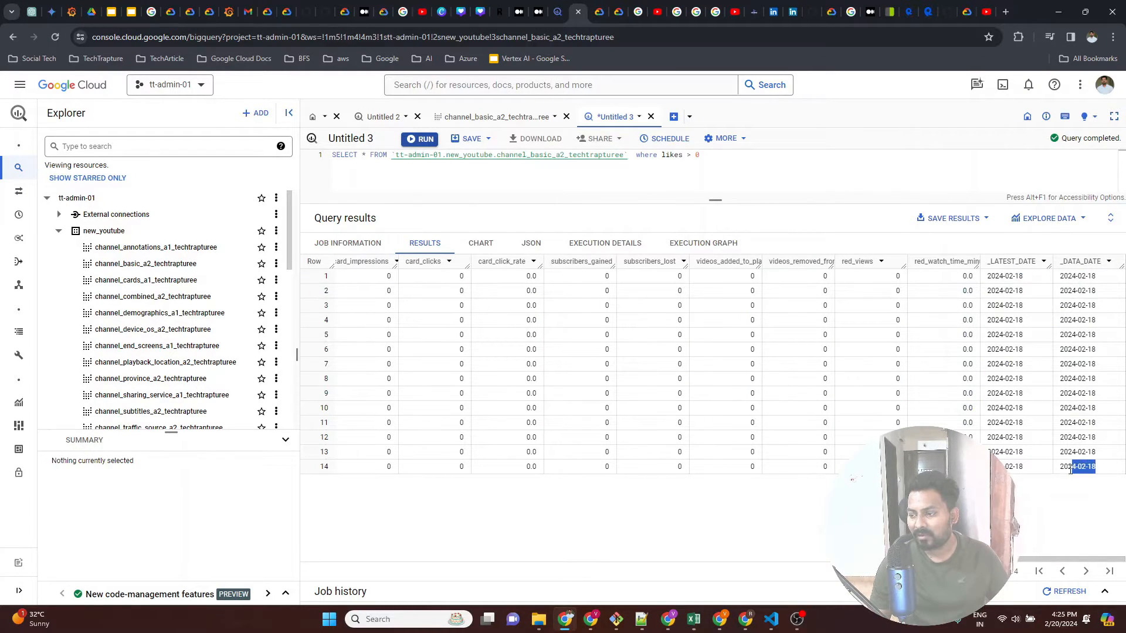
Step: Return to the first result columns and look through the video_id values of several rows, ending at row 3
left_click_drag(1018, 562, 372, 550)
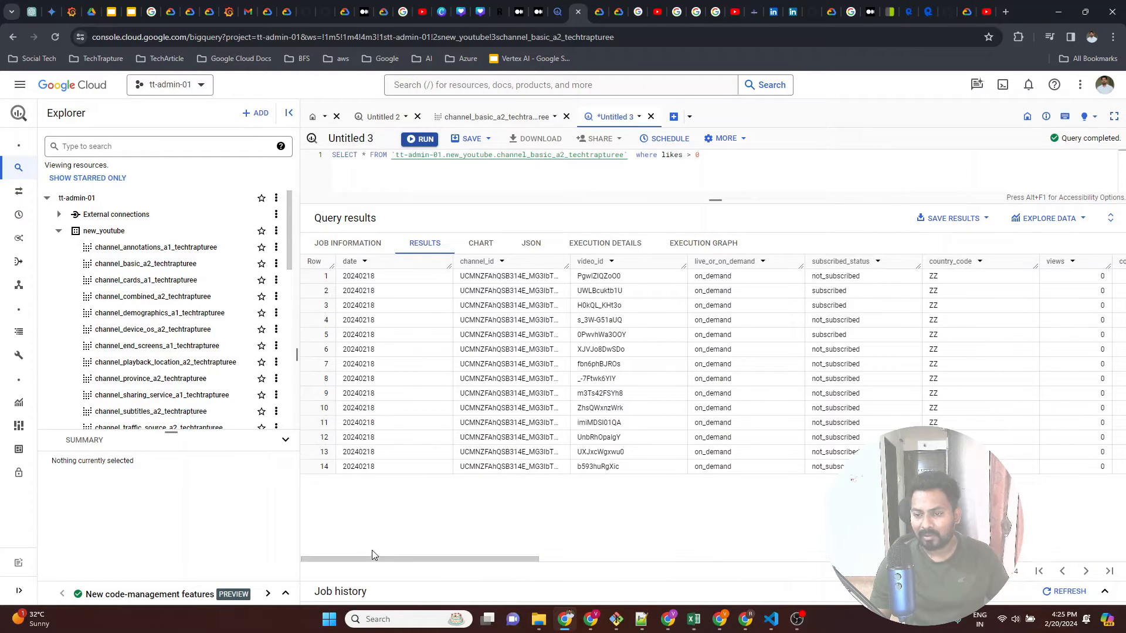
double_click(633, 306)
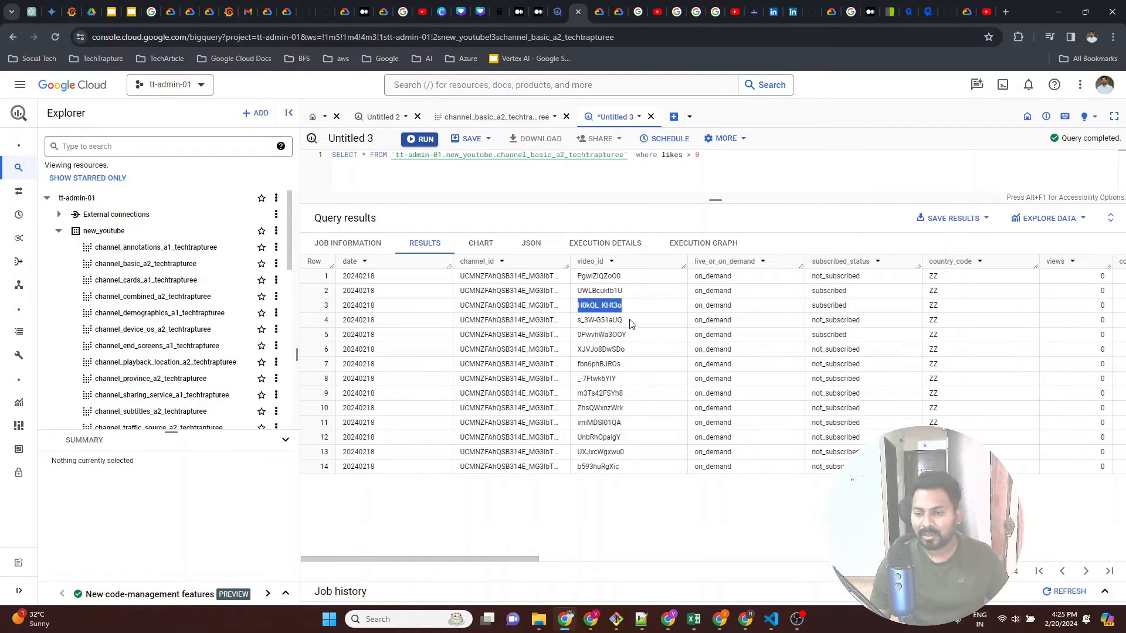
double_click(625, 351)
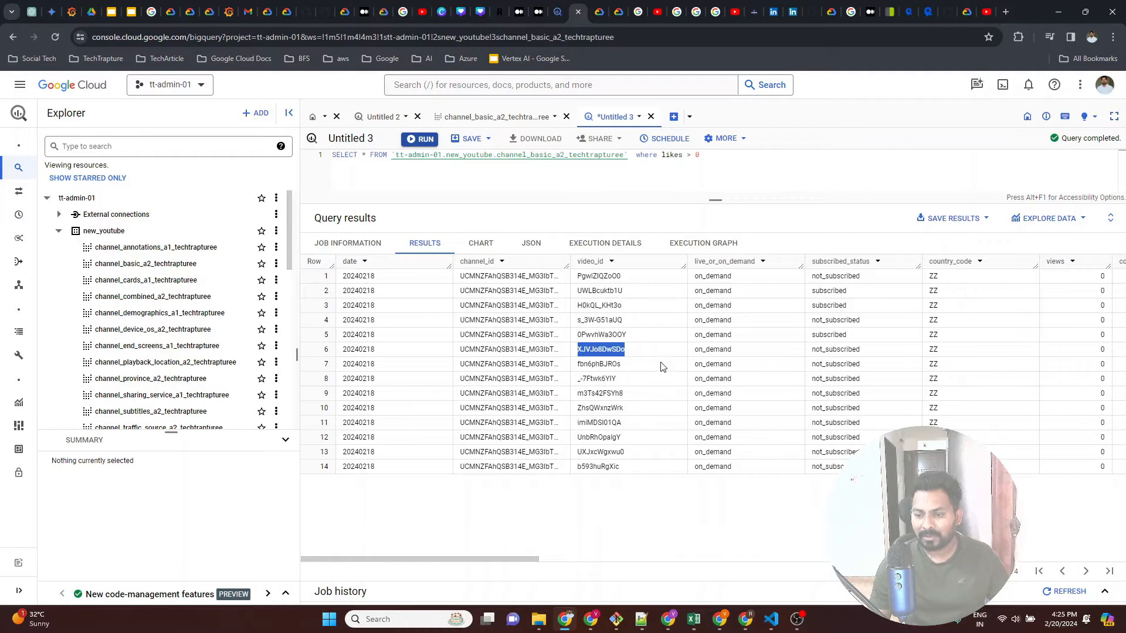
left_click(652, 346)
double_click(620, 438)
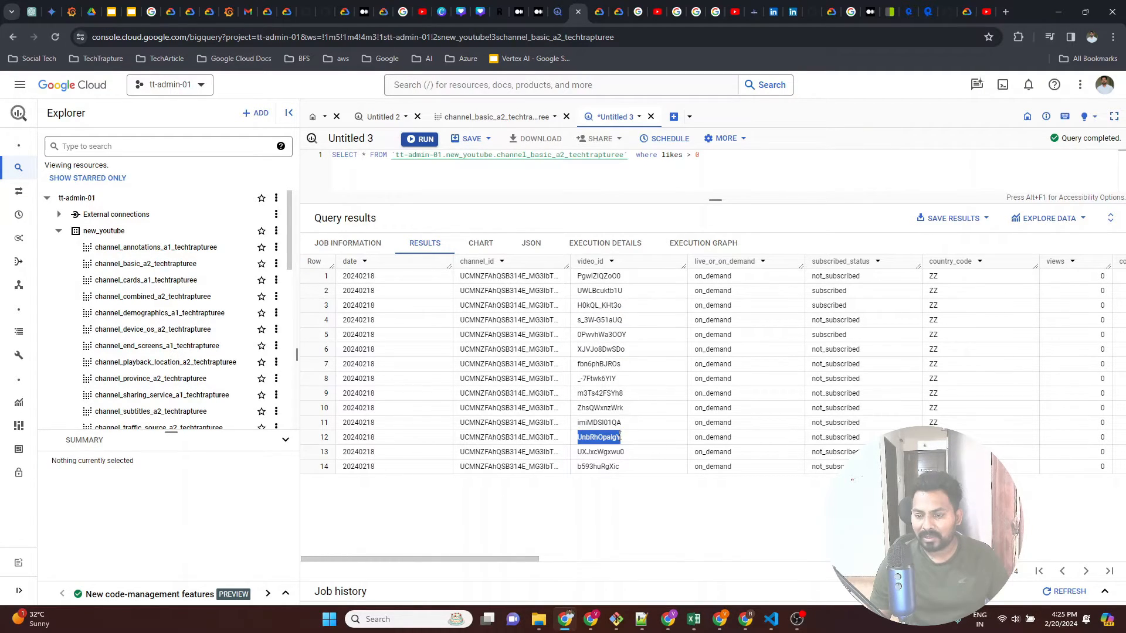
double_click(620, 393)
left_click(613, 309)
double_click(612, 308)
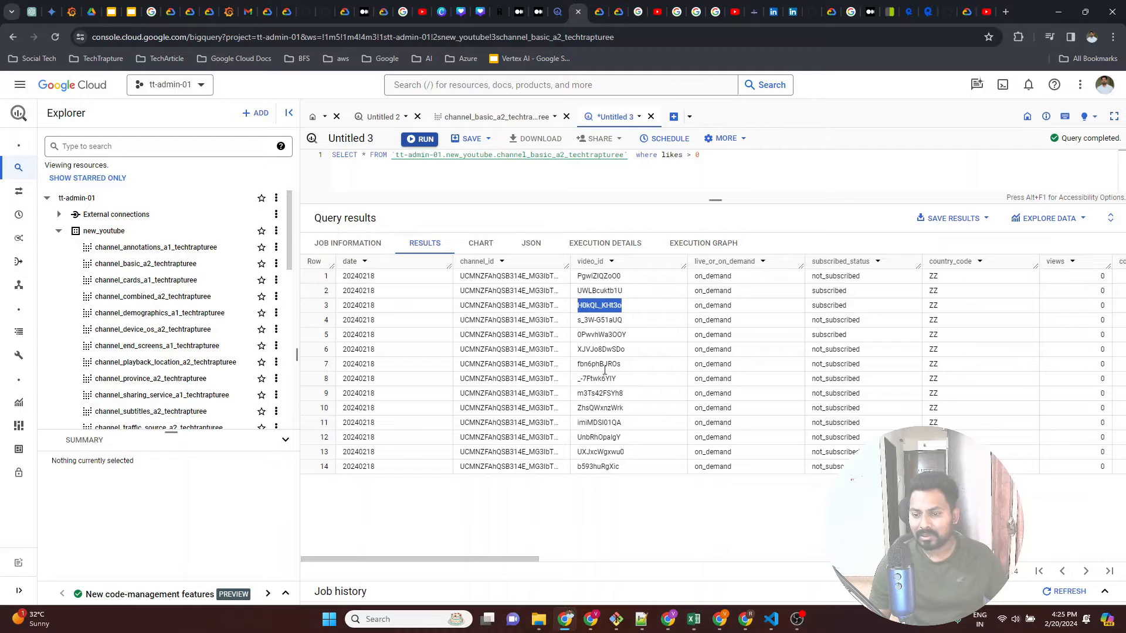
Step: Copy row 9's video_id, m3Ts42FSYh8, from the query results and open that video on YouTube in place of the current one
double_click(605, 394)
key("ctrl+c")
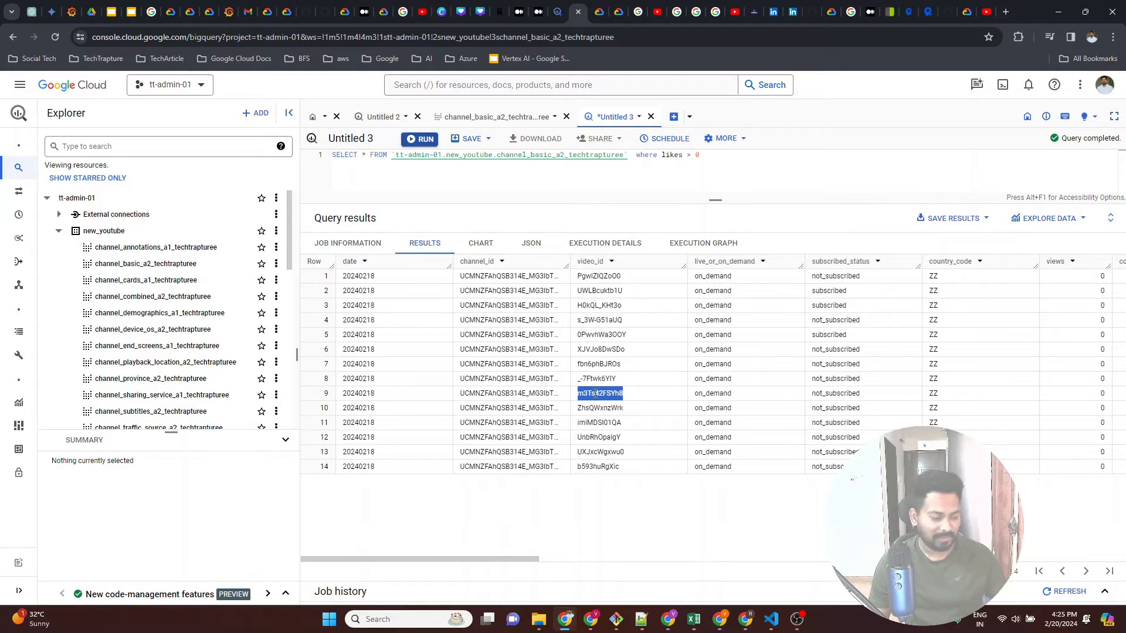
left_click(988, 12)
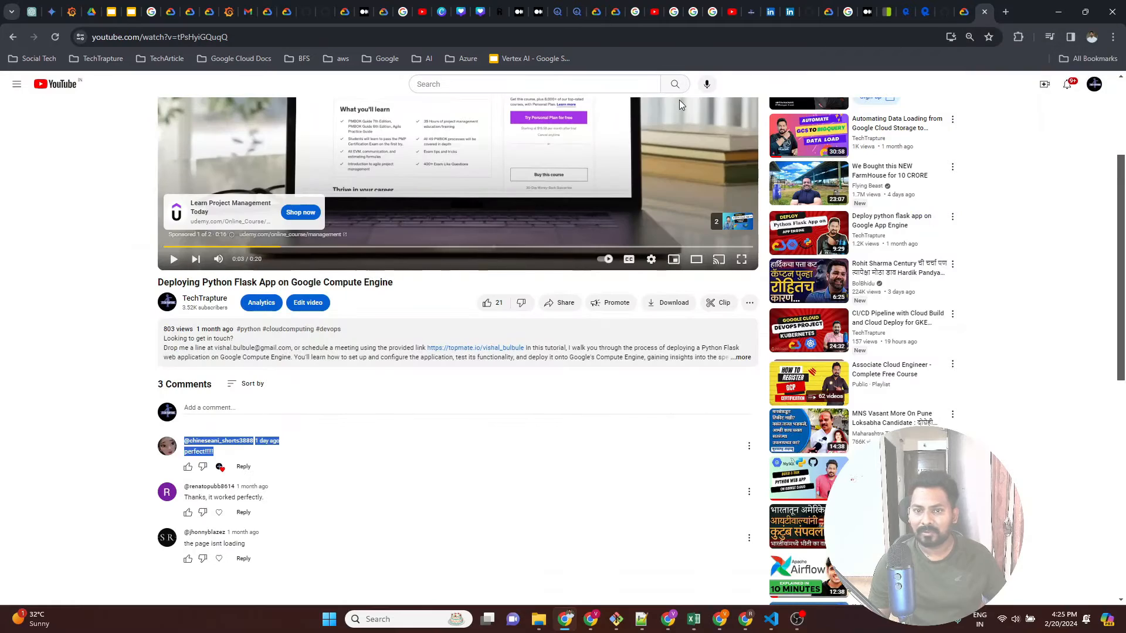
left_click(177, 37)
left_click_drag(178, 37, 248, 39)
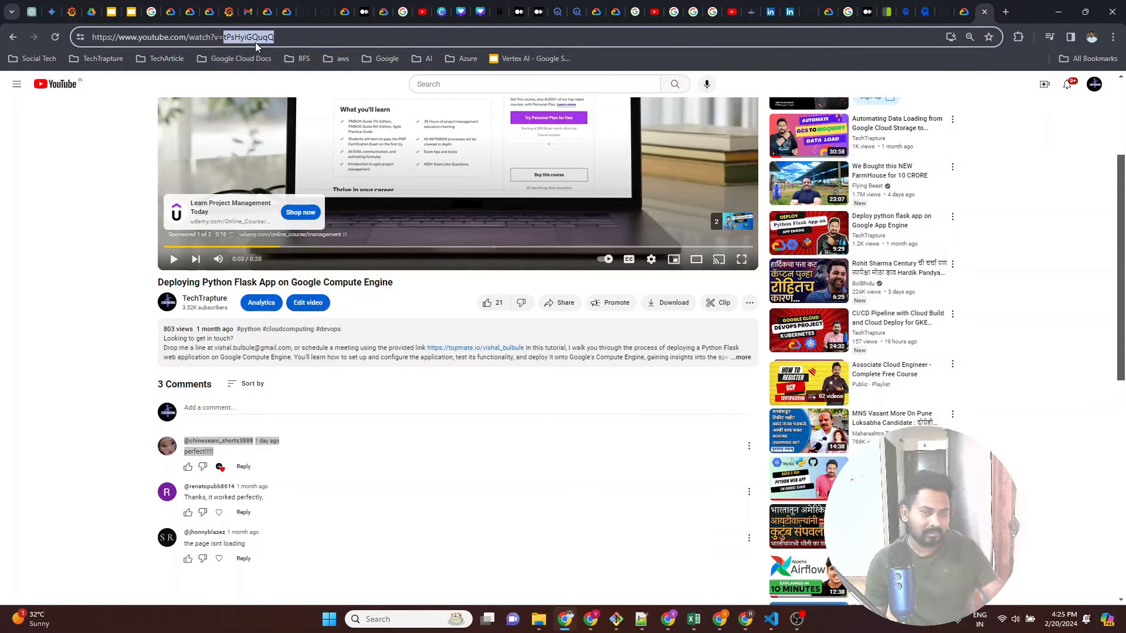
key("ctrl+v")
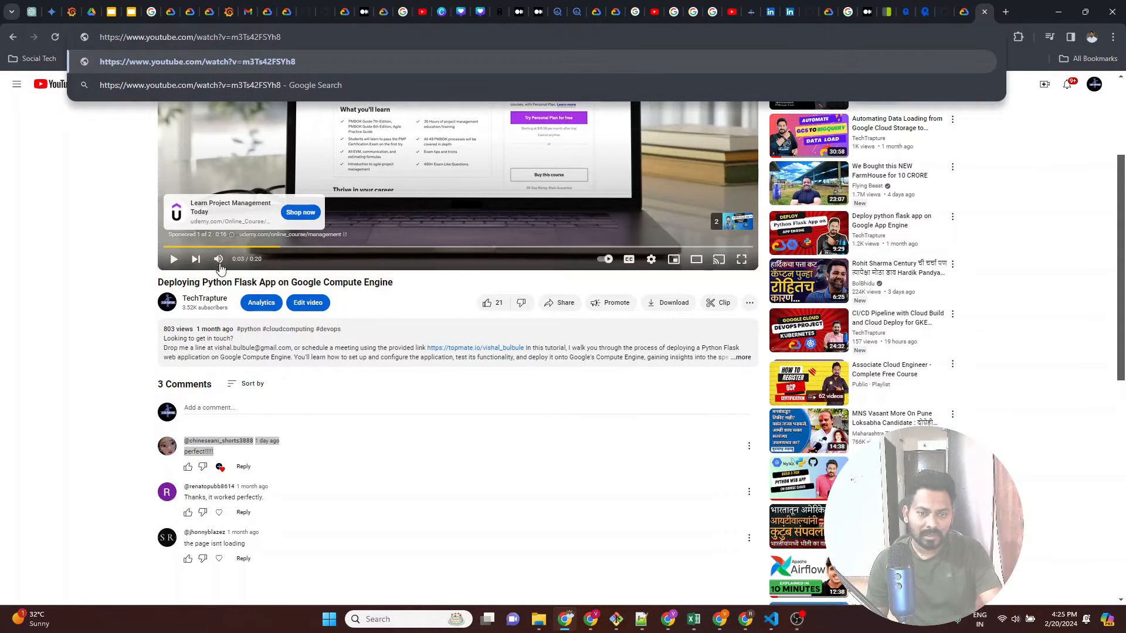
left_click(218, 258)
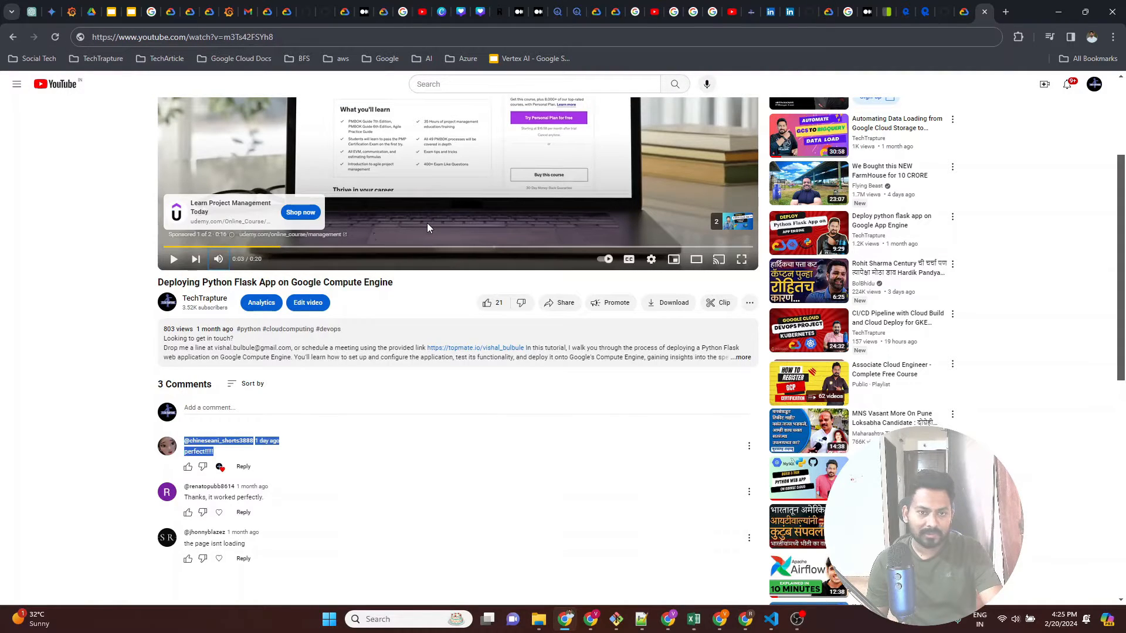
left_click(305, 30)
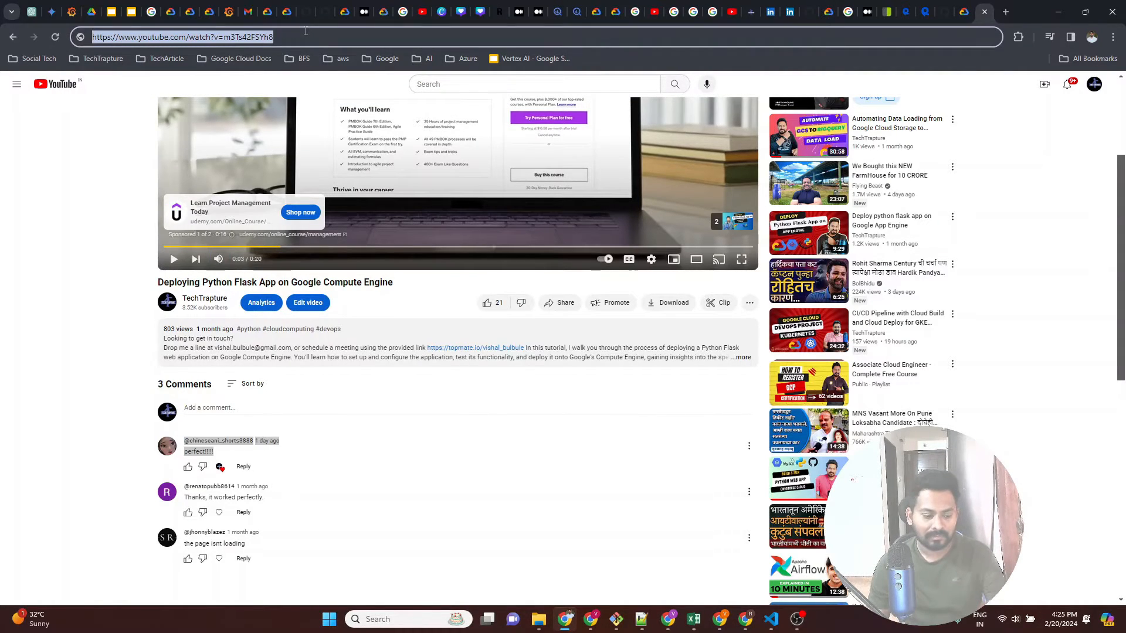
key("Return")
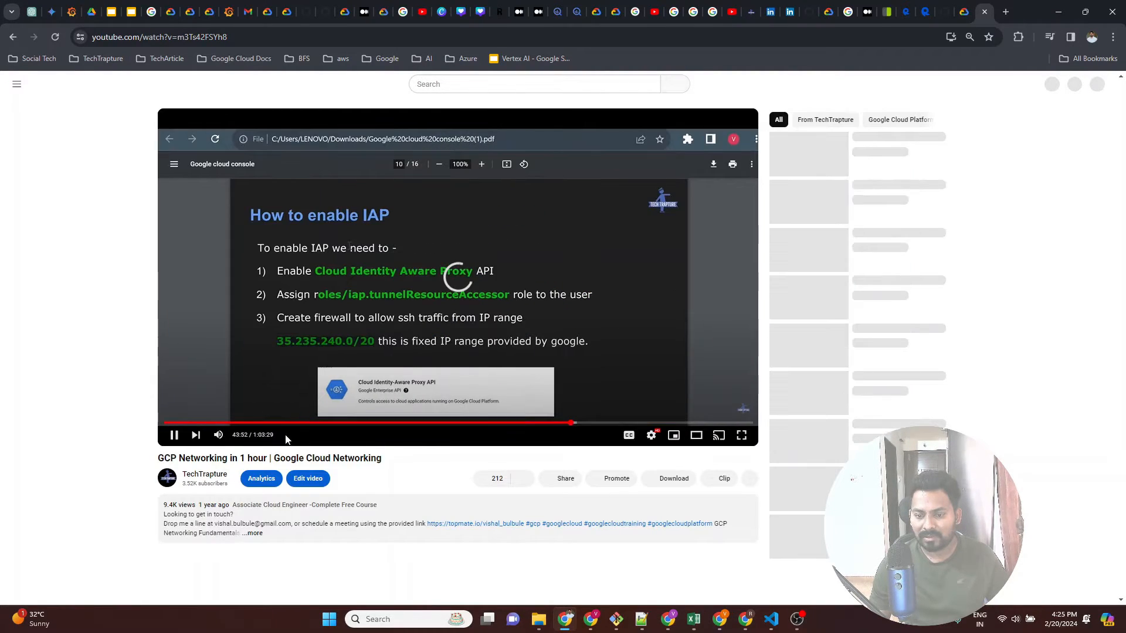
left_click(218, 435)
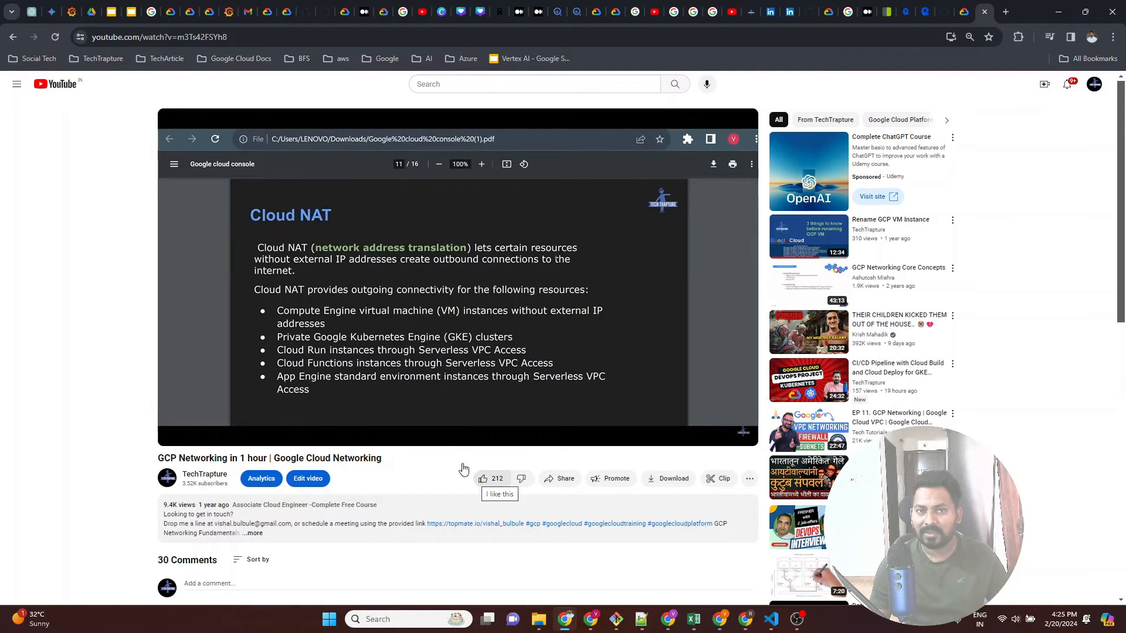
Step: Switch to the YouTube Channel report transformation documentation and examine the BigQuery table listed for the Device type and operating system report
left_click(577, 9)
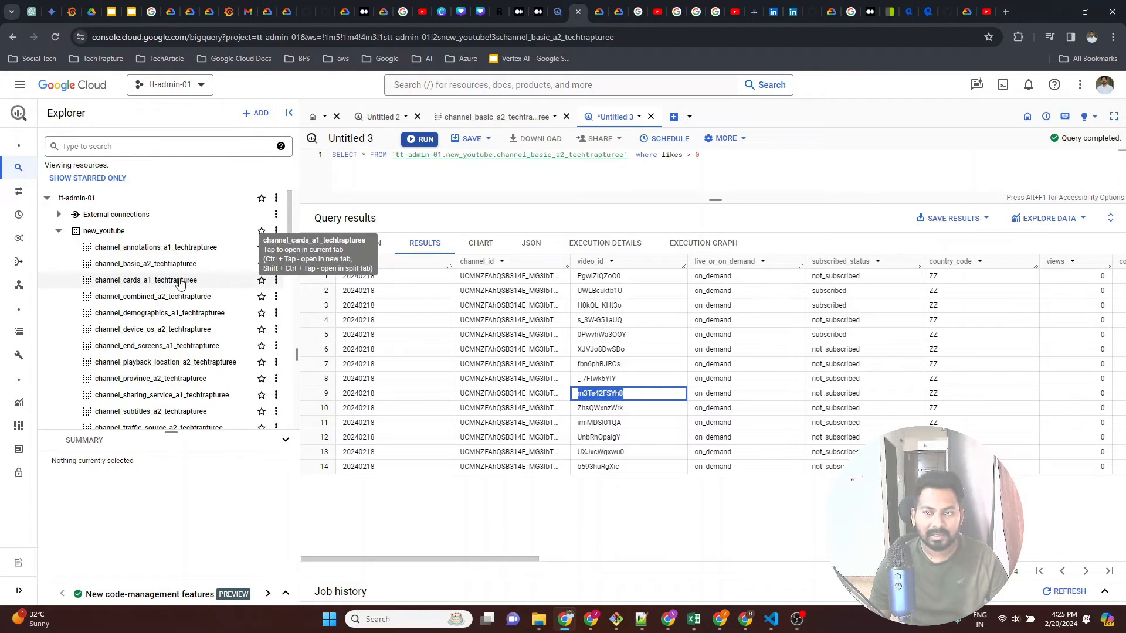
left_click(604, 9)
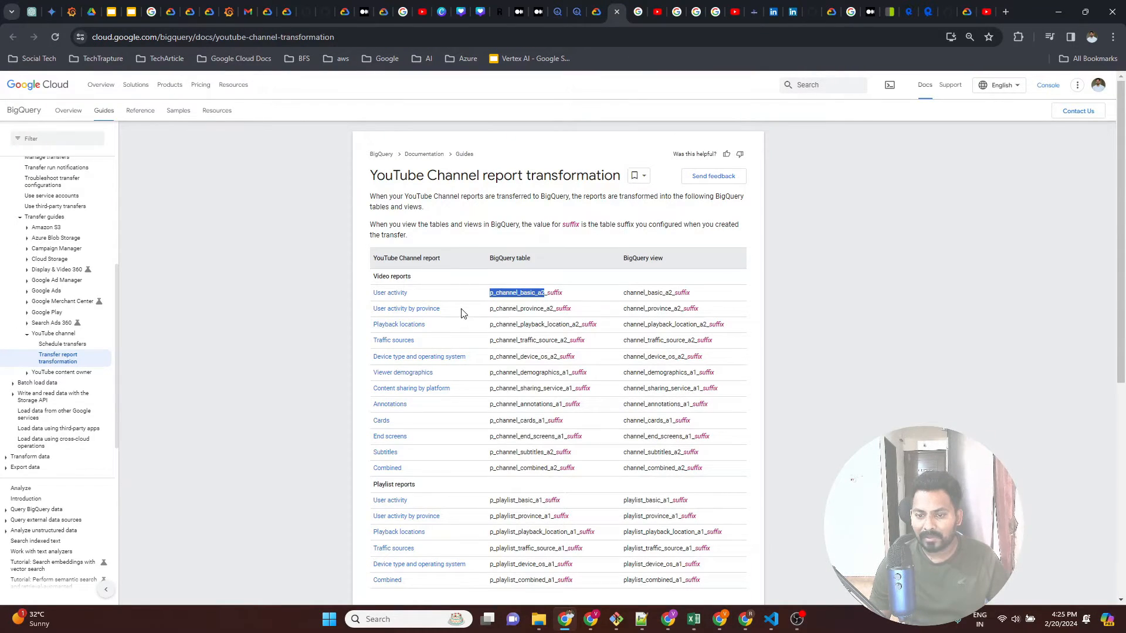
left_click(461, 314)
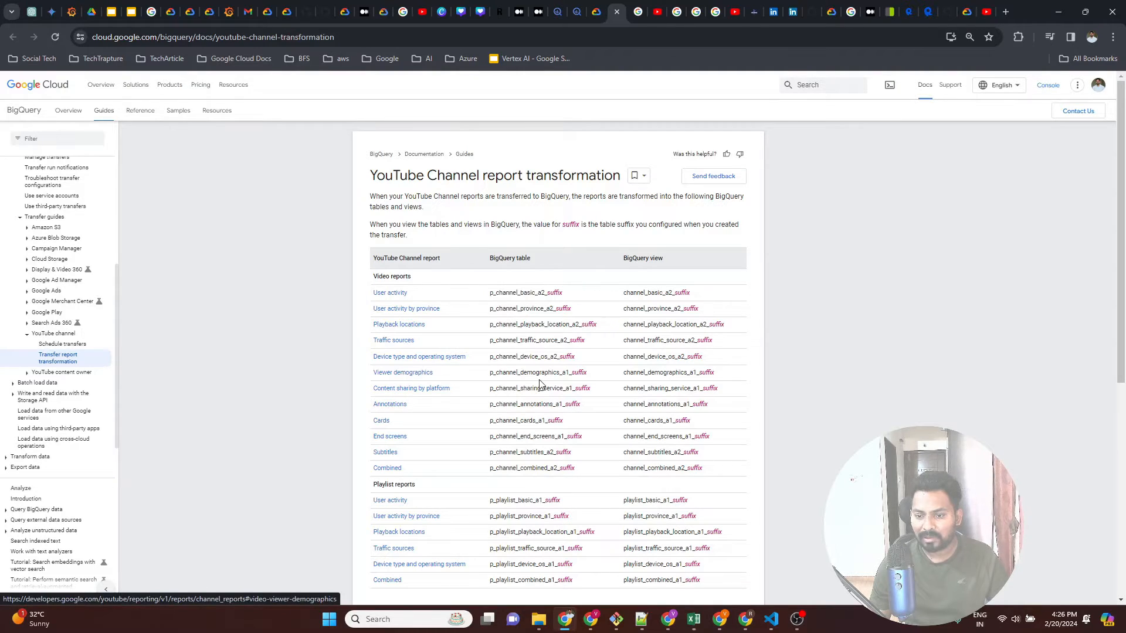
scroll(557, 384, "down", 1)
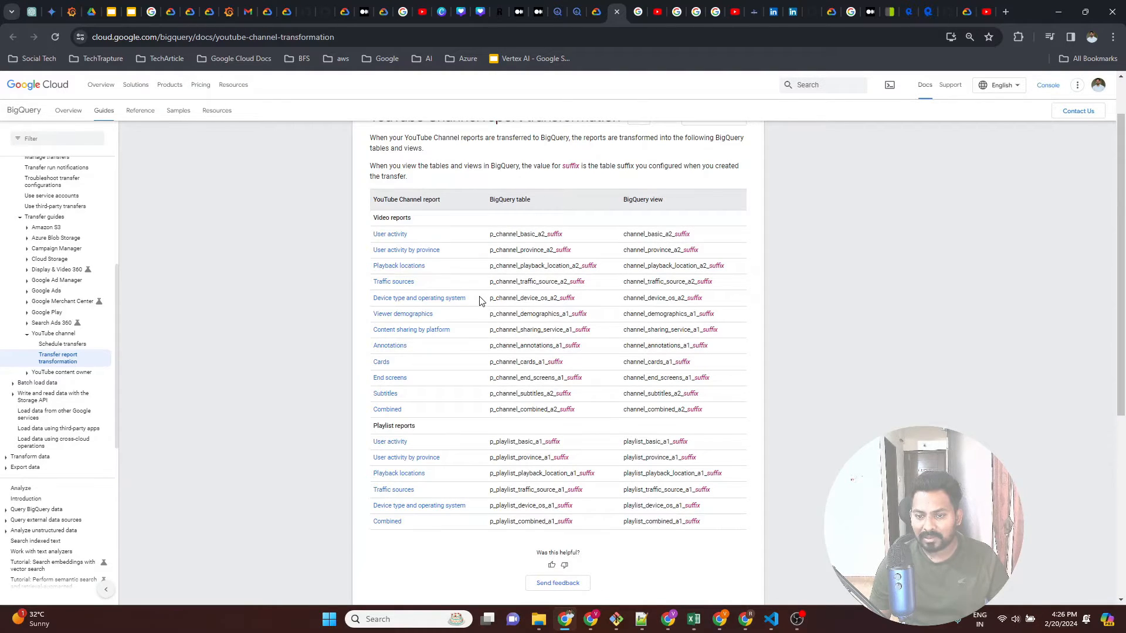
left_click_drag(480, 301, 372, 302)
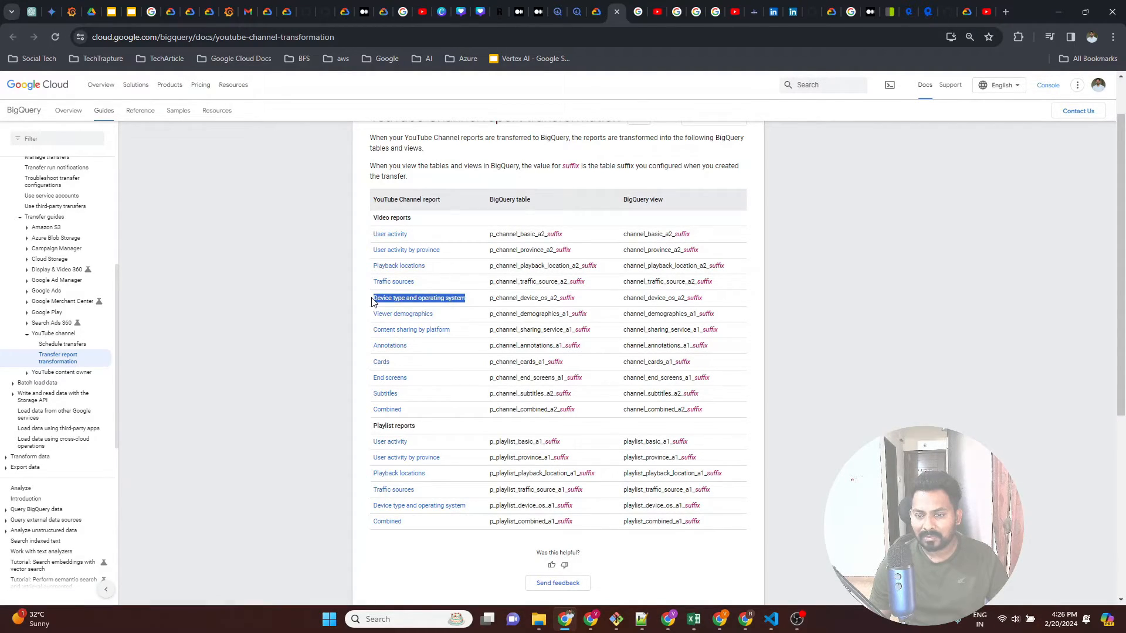
left_click(531, 299)
left_click_drag(590, 303, 496, 301)
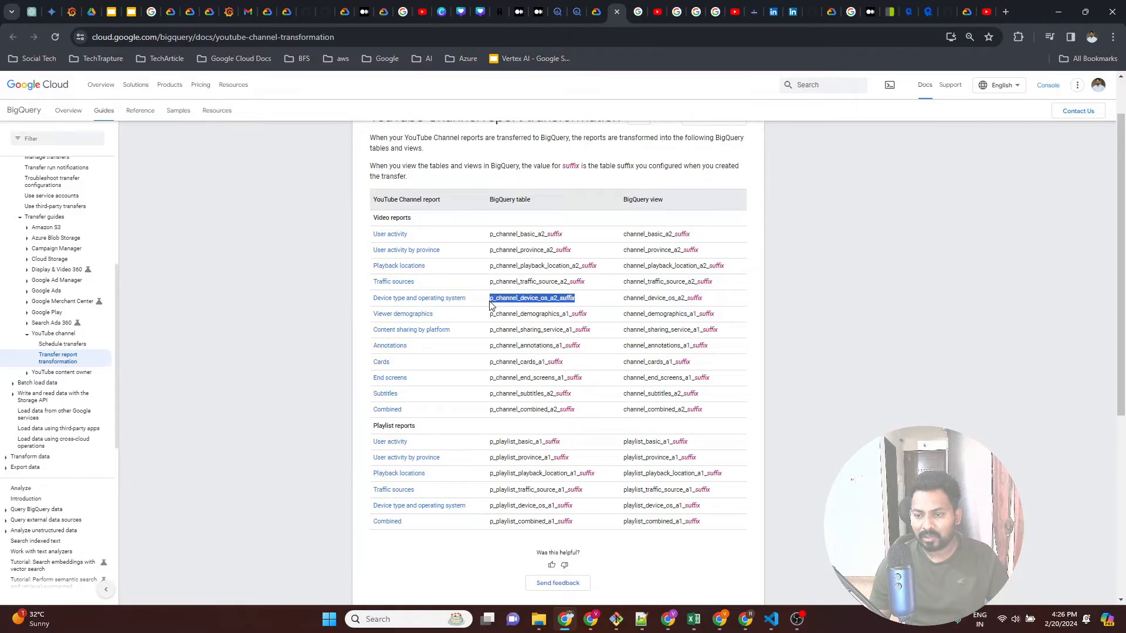
left_click(491, 304)
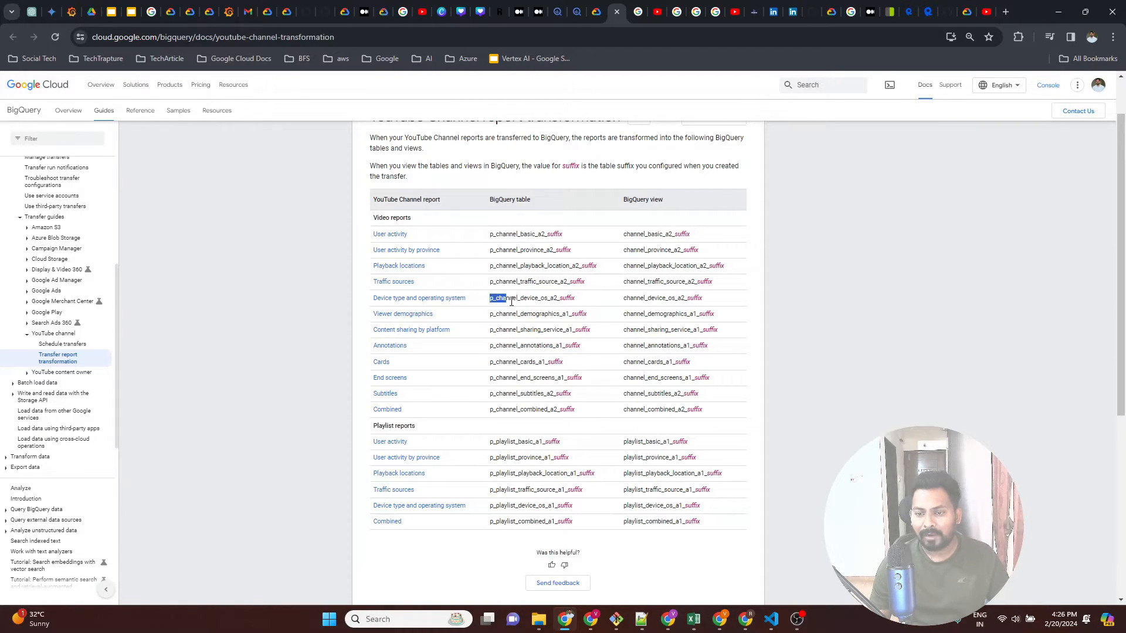
left_click_drag(511, 302, 554, 302)
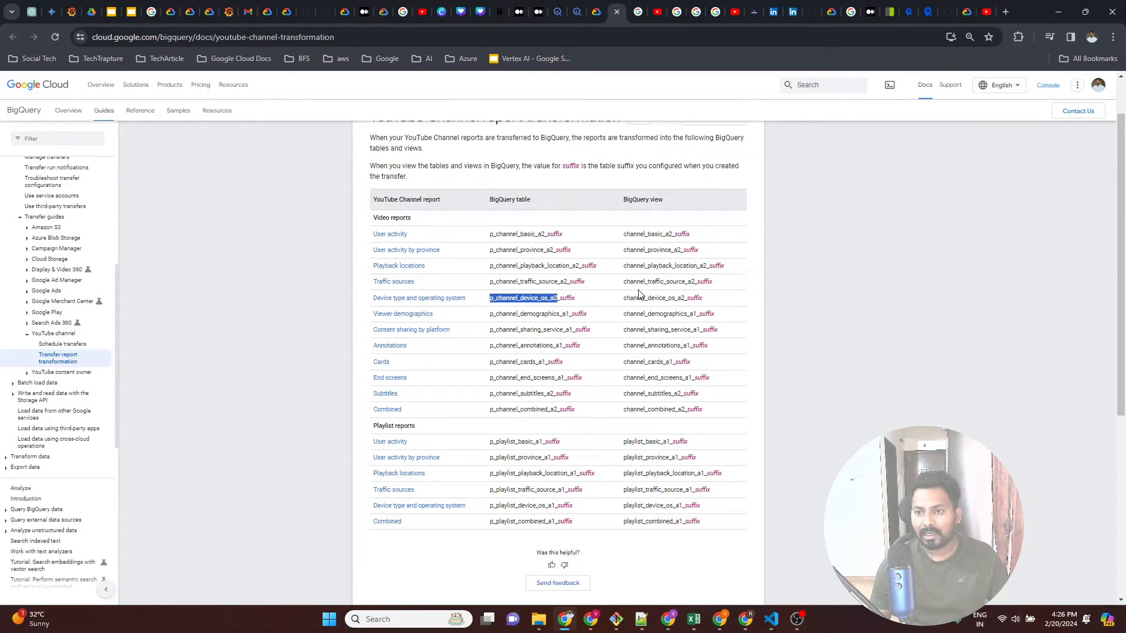
scroll(557, 328, "down", 1)
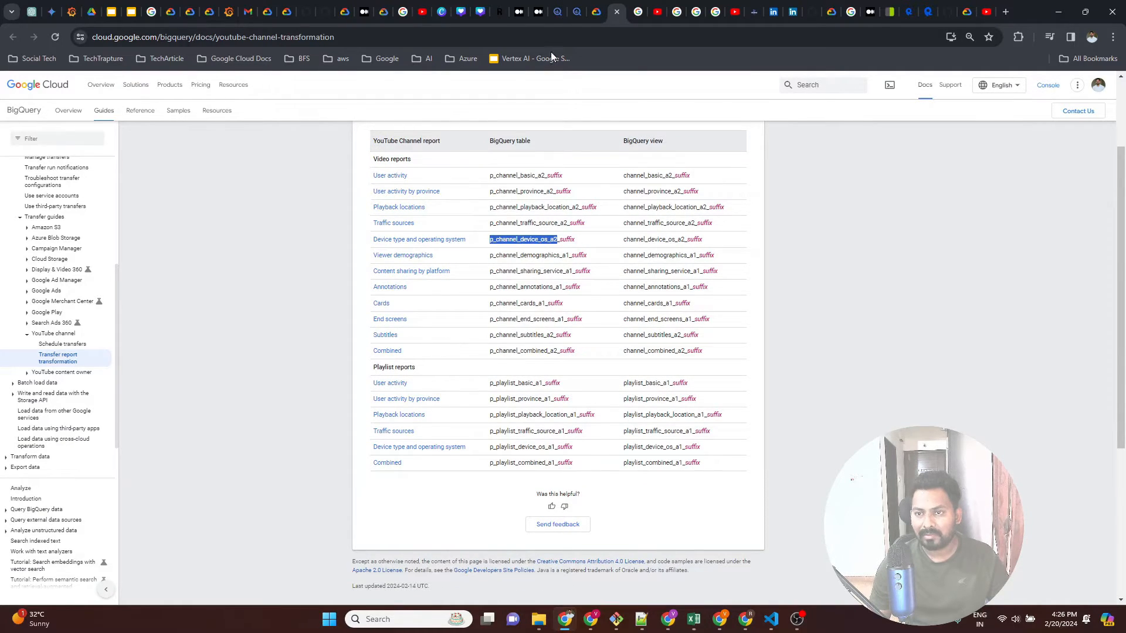
Step: Return to the BigQuery query workspace and look through the new_youtube dataset's channel views and p_channel tables
left_click(561, 5)
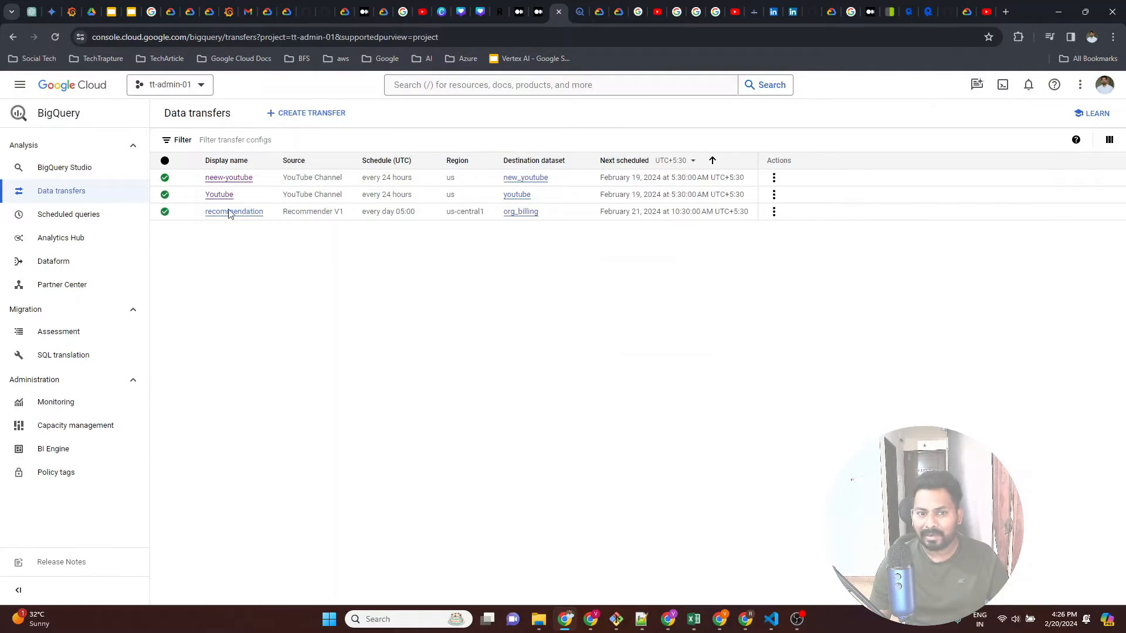
left_click(580, 9)
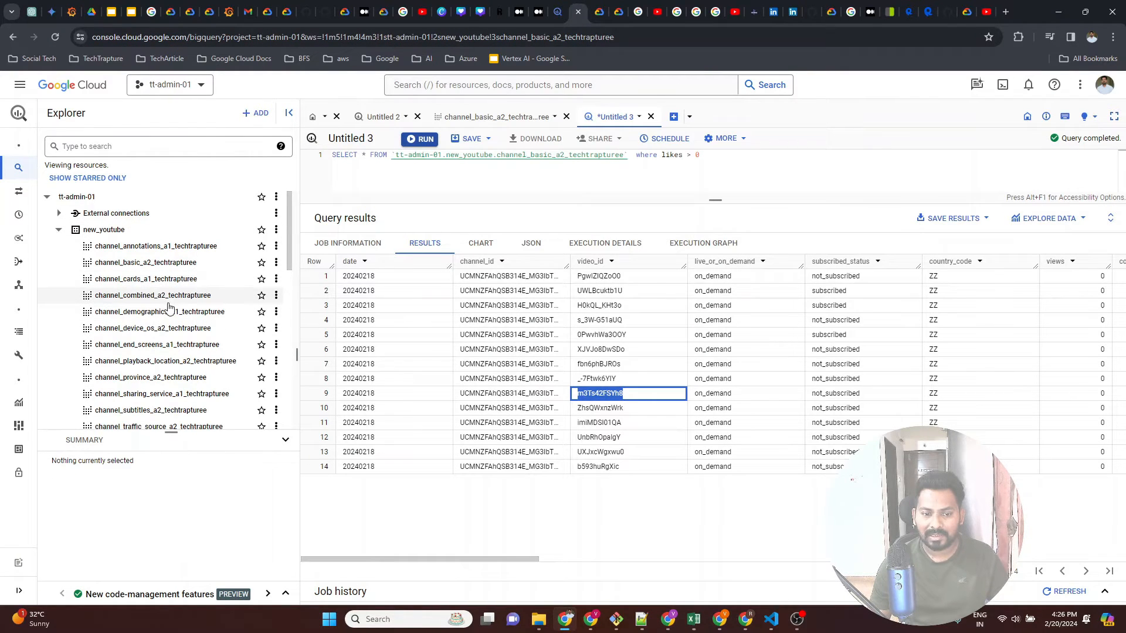
scroll(167, 308, "down", 2)
scroll(169, 308, "down", 1)
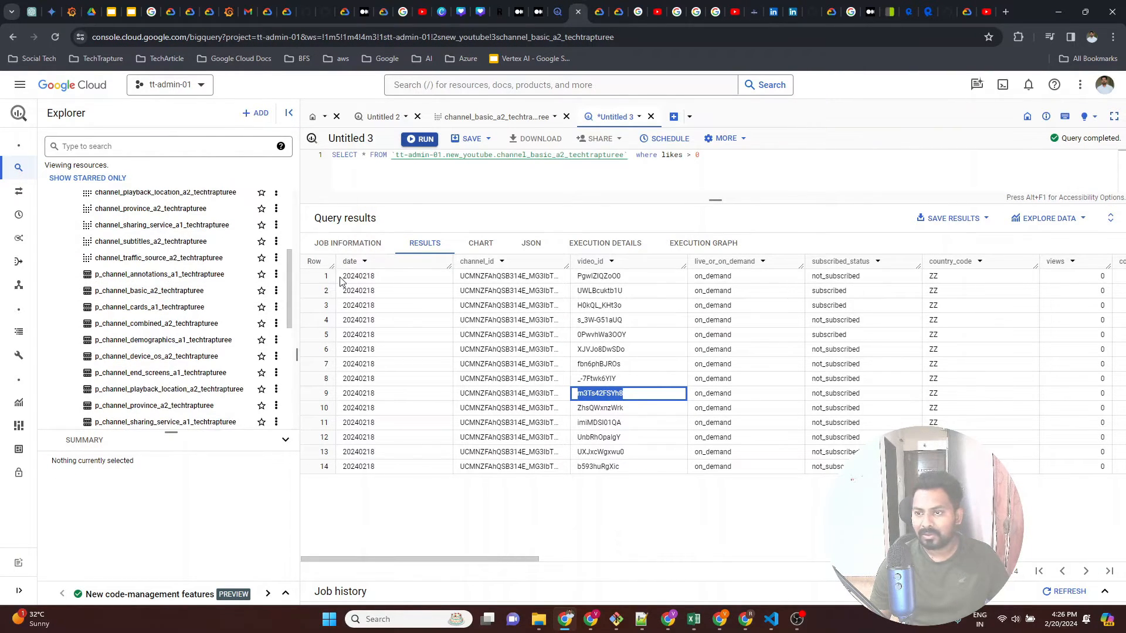
Step: Open Looker Studio at lookerstudio.google.com in a new browser tab
left_click(1006, 12)
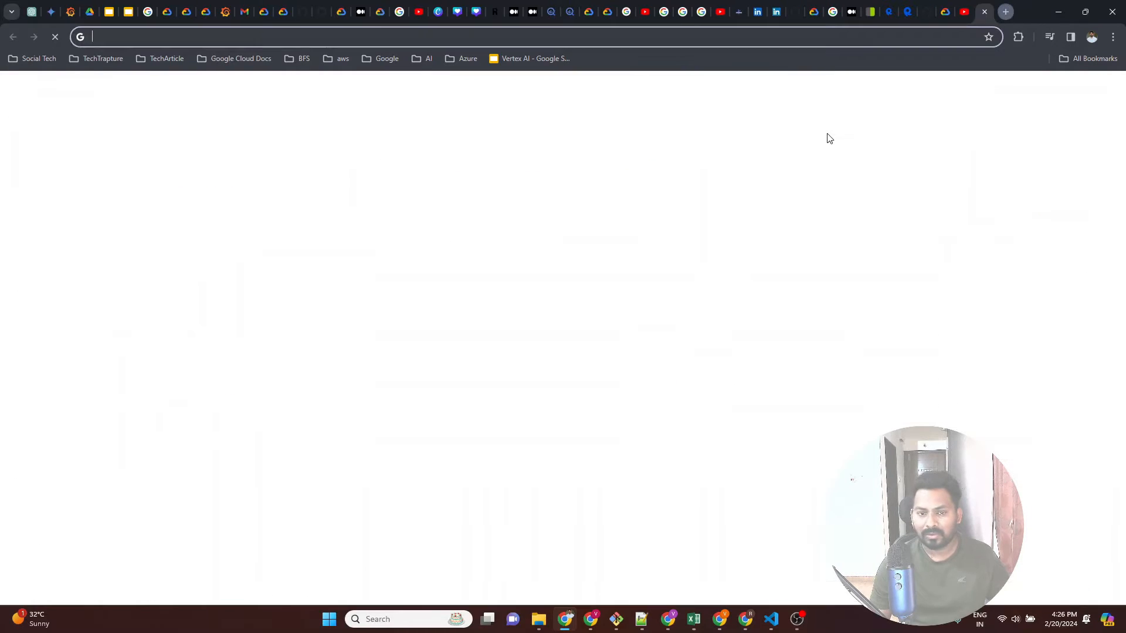
type("loo")
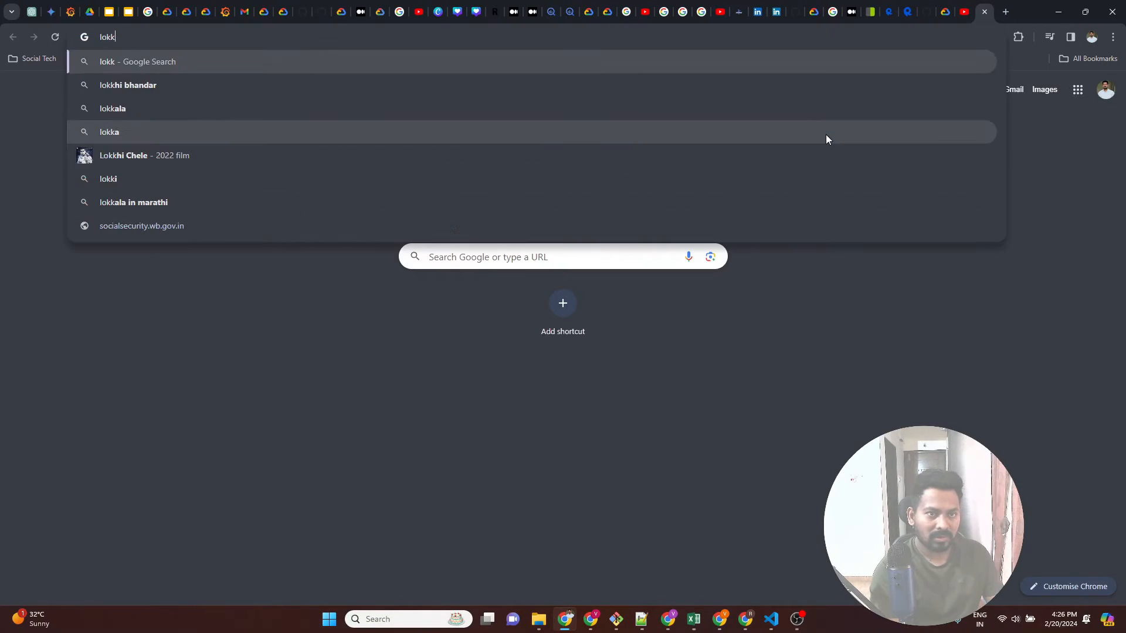
type("ker")
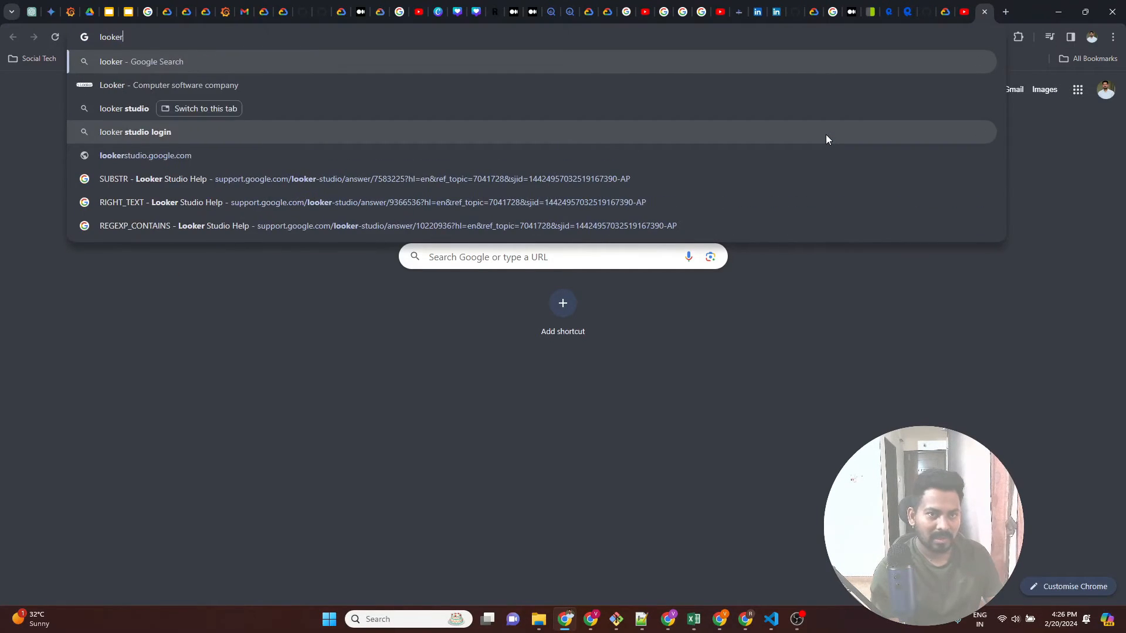
key("Down")
key("Down")
key("Down")
key("Down")
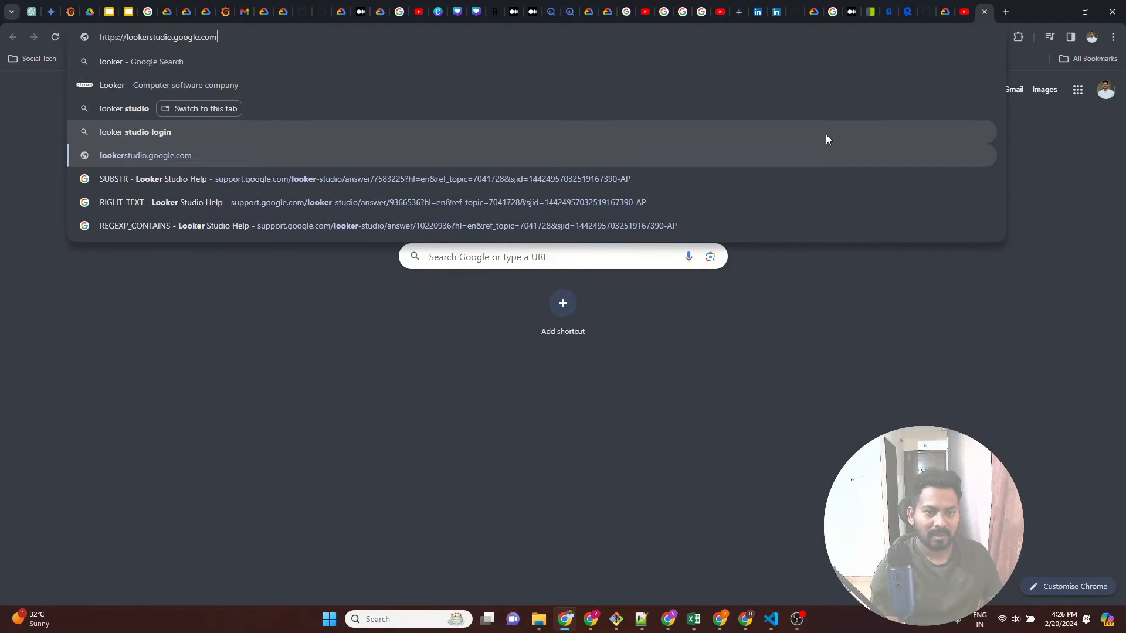
key("Return")
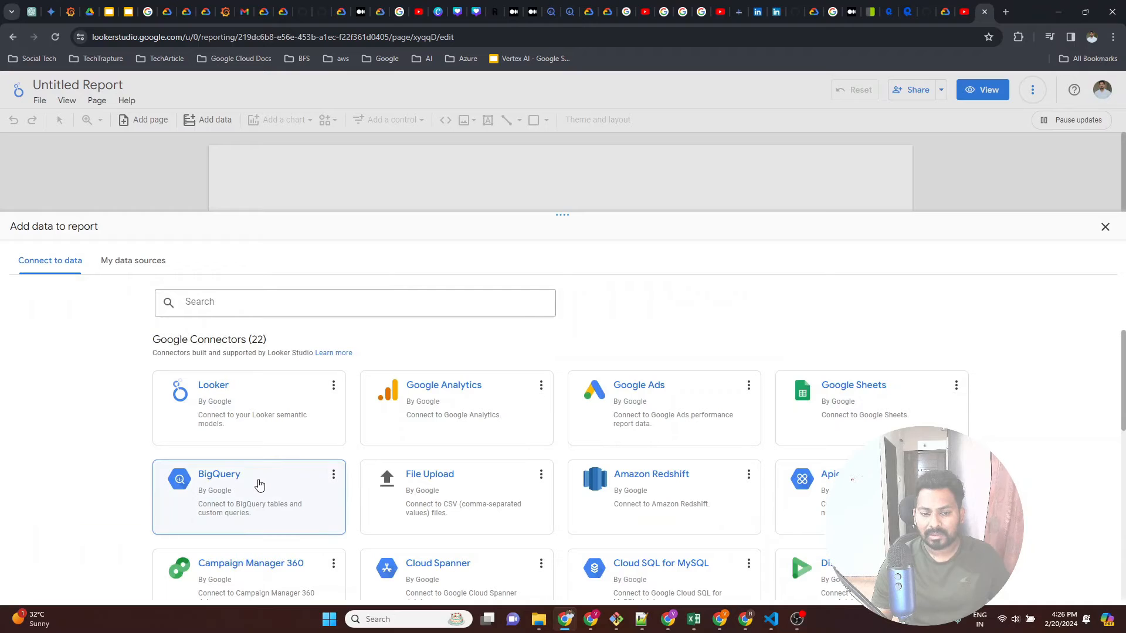
Step: Add the BigQuery table channel_basic_a2_techtrapturee from project tt-admin-01, dataset new_youtube, to the untitled report
left_click(315, 463)
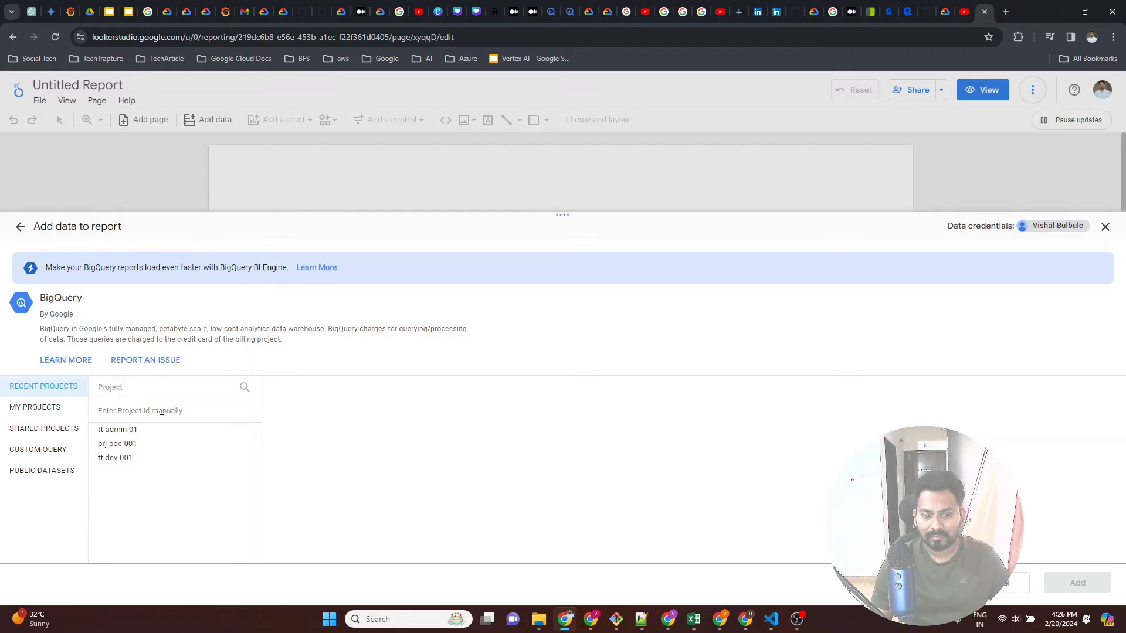
left_click(118, 430)
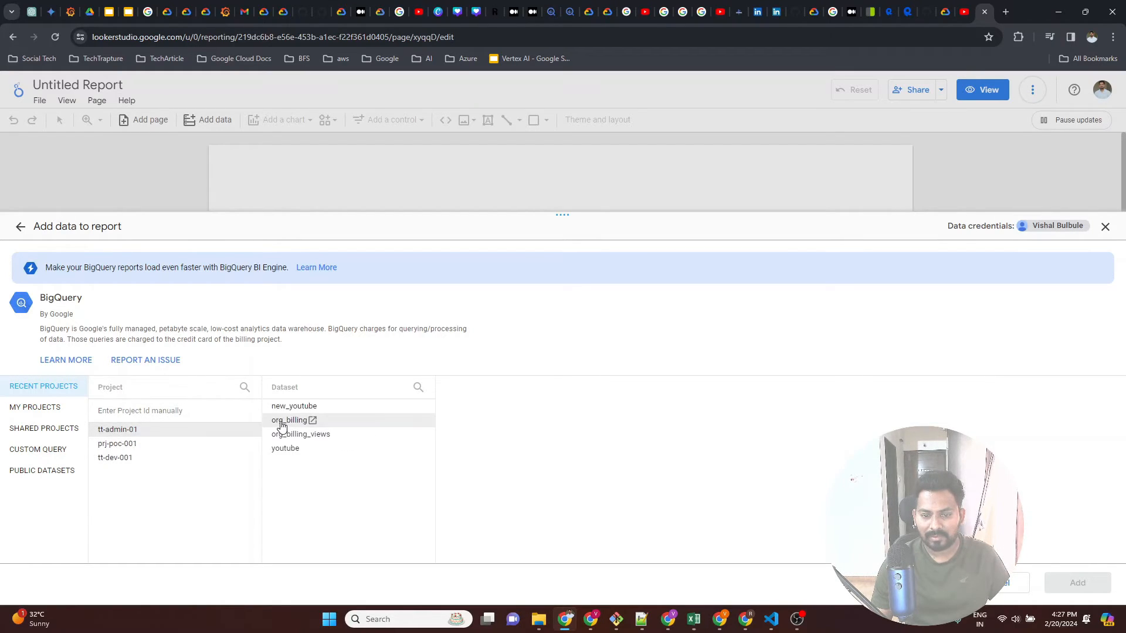
left_click(308, 406)
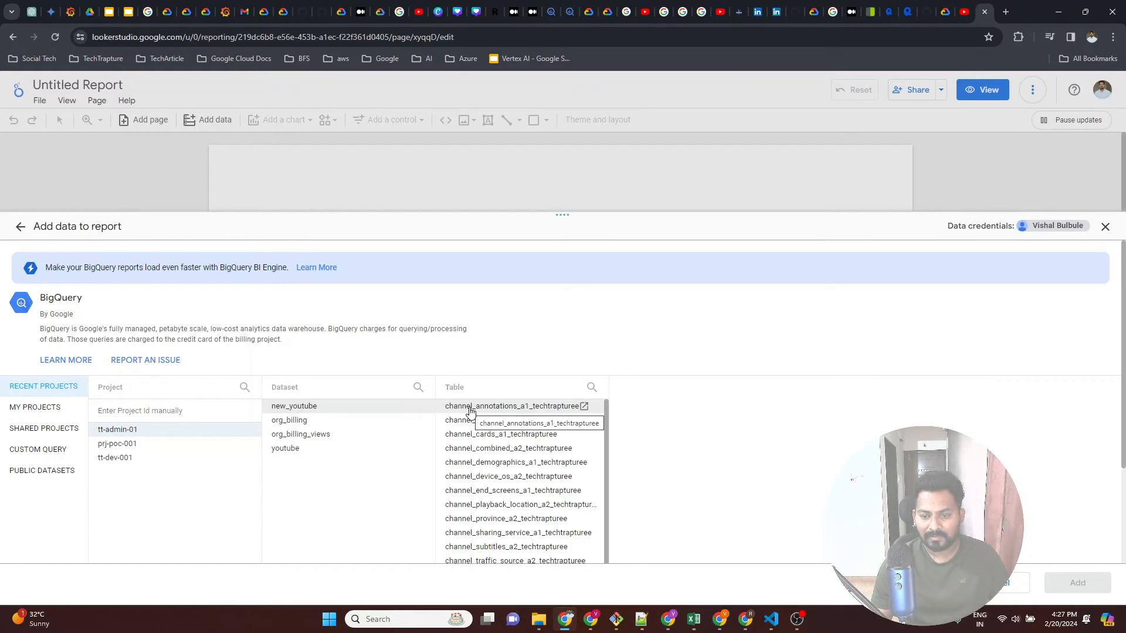
left_click(523, 421)
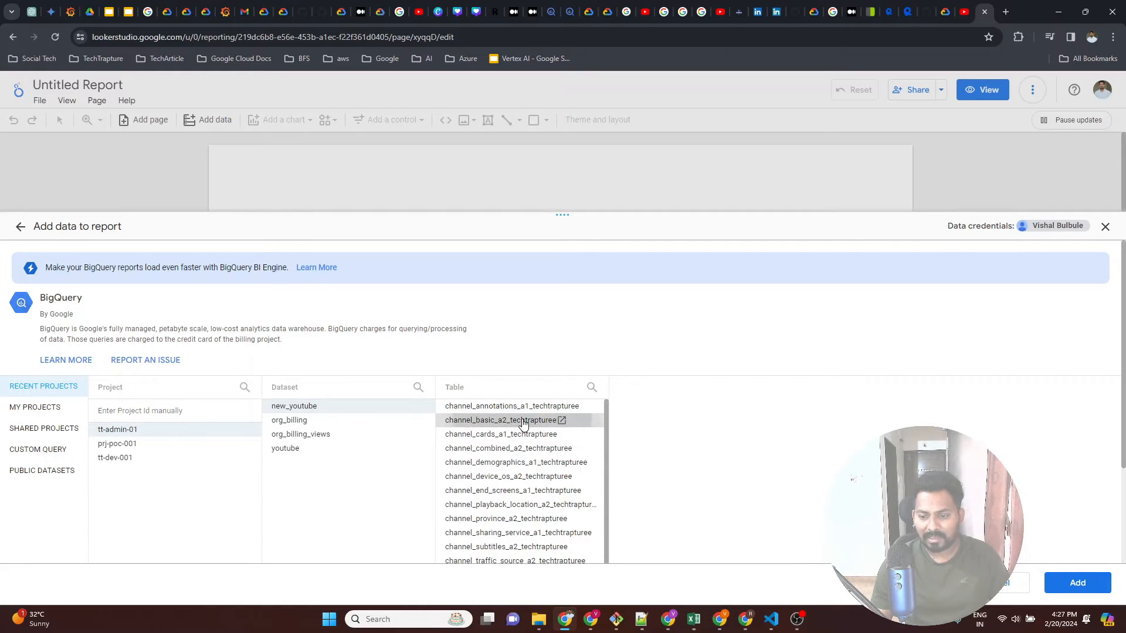
left_click(1082, 582)
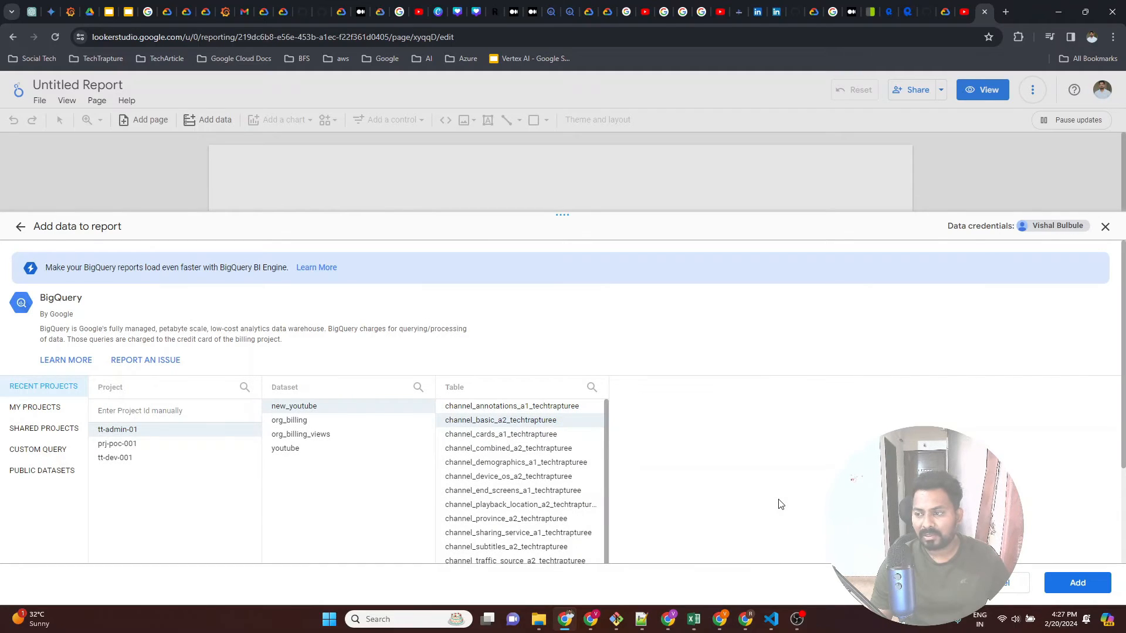
left_click(1073, 582)
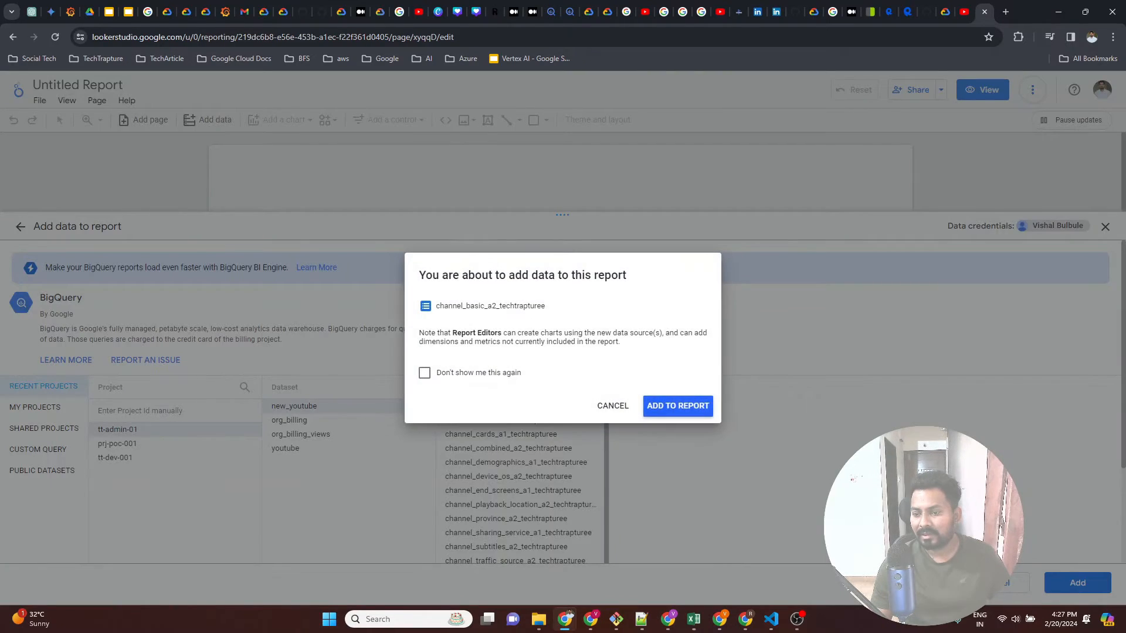
left_click(691, 409)
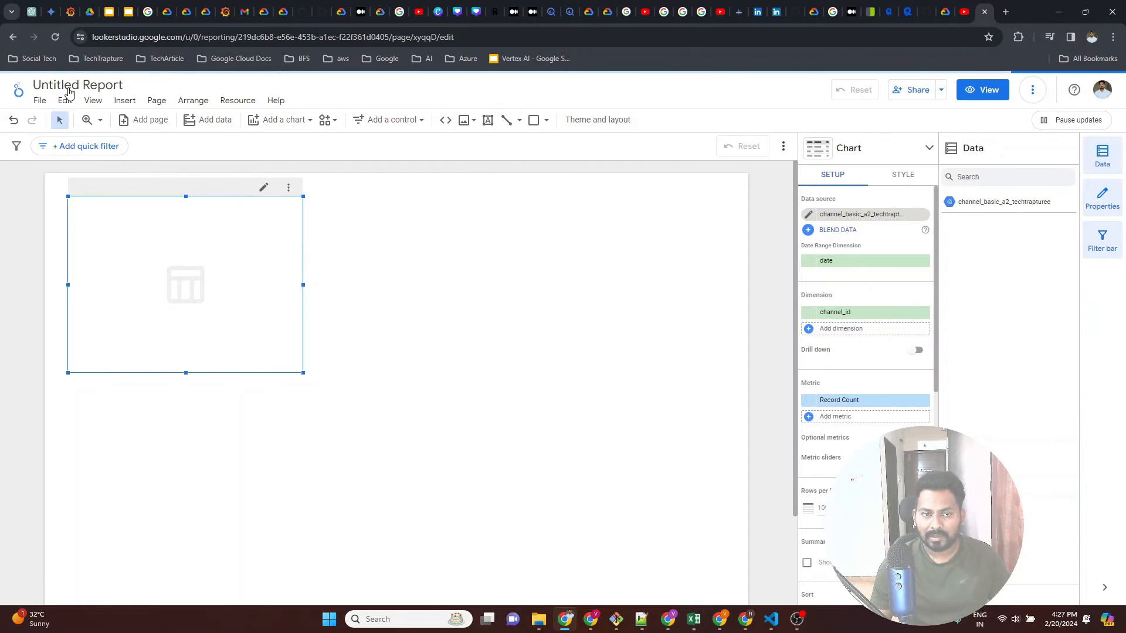
Step: Rename the untitled report as Youtube Channel Report
left_click(75, 83)
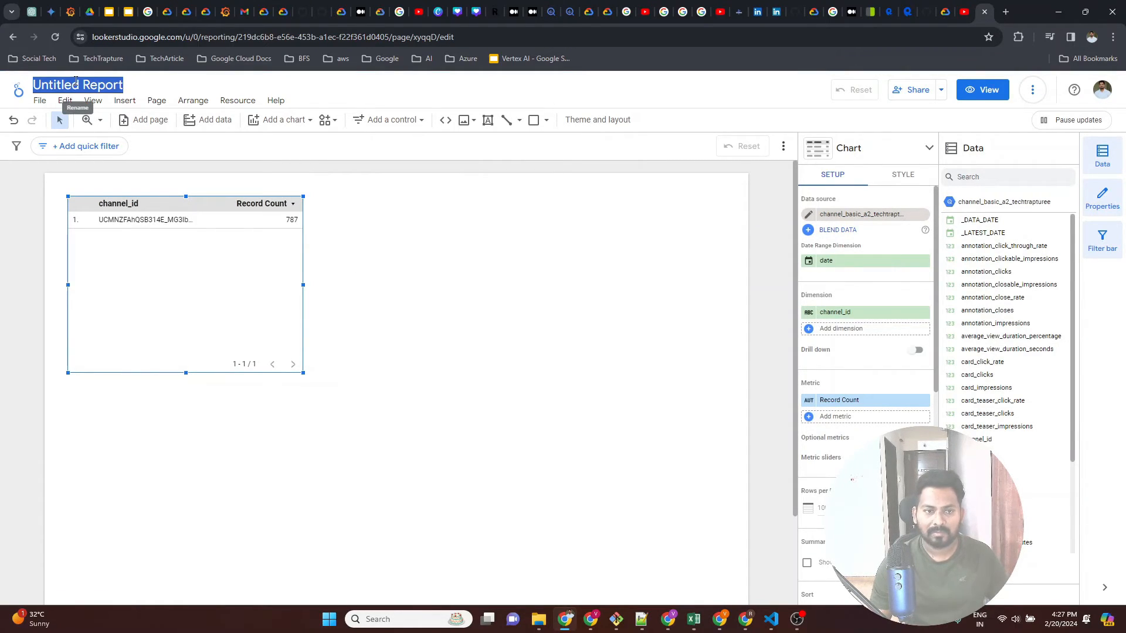
type("Yout")
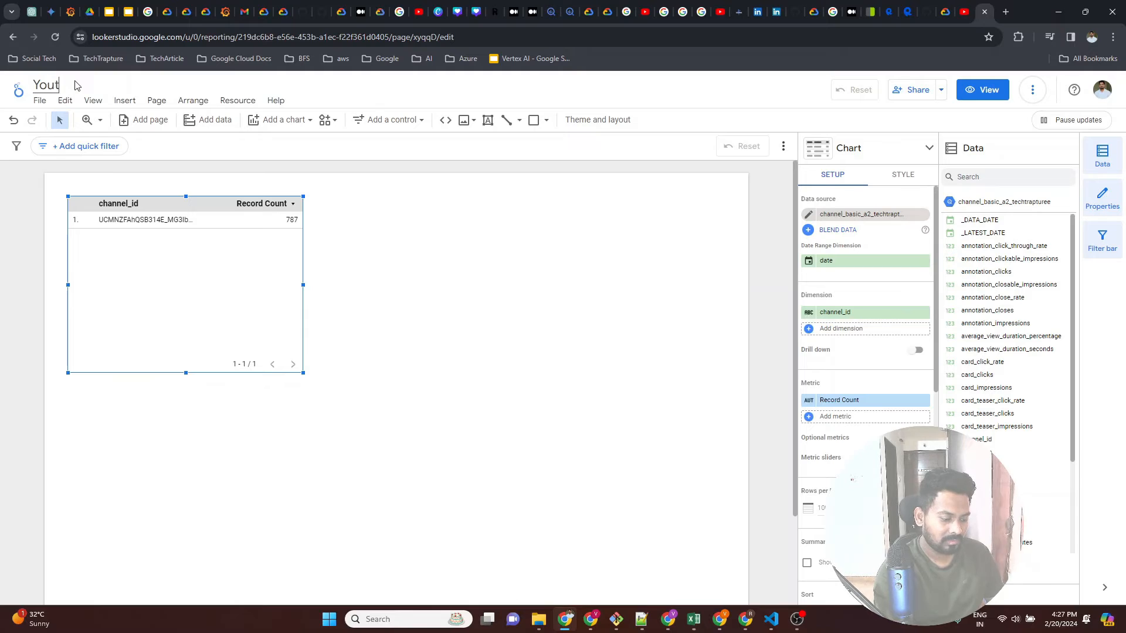
type("ube Channel")
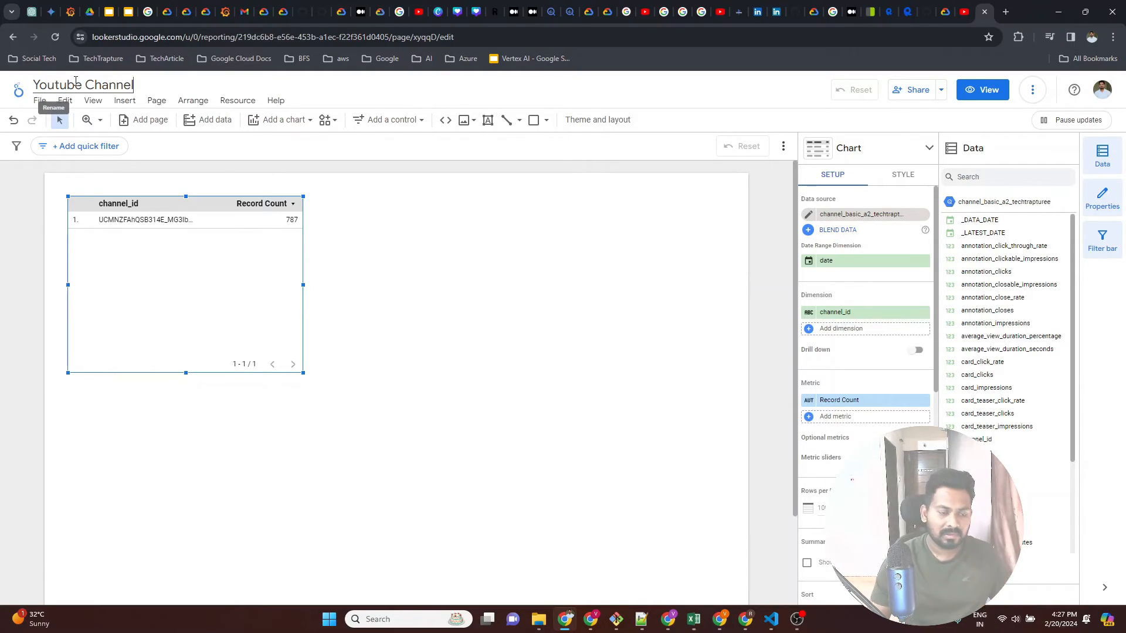
type(" Repor")
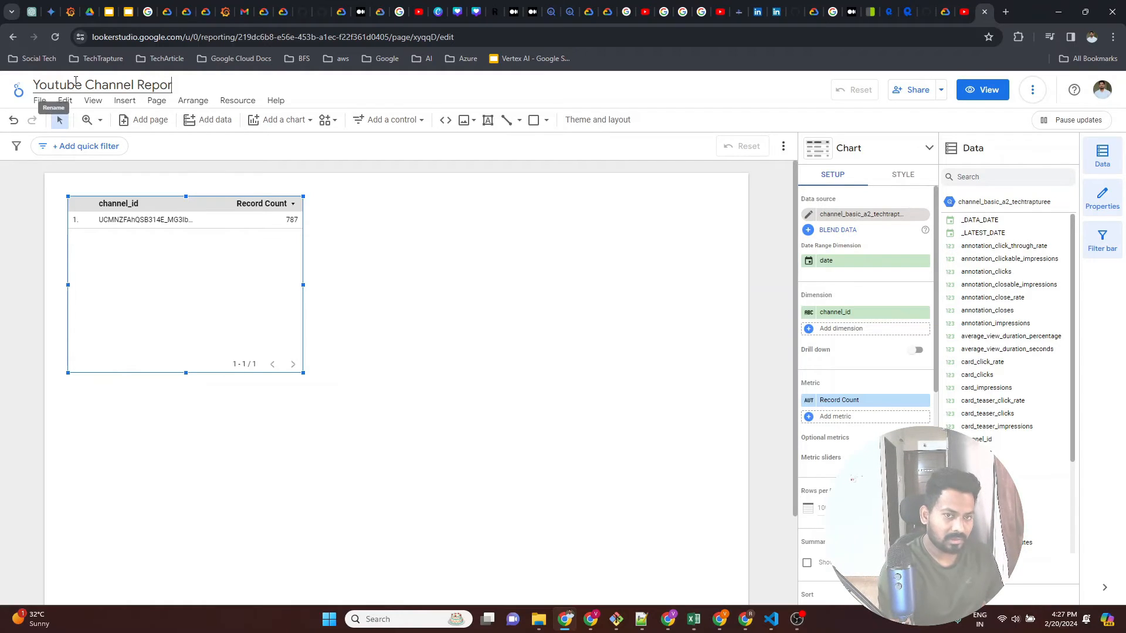
type("t")
left_click(324, 287)
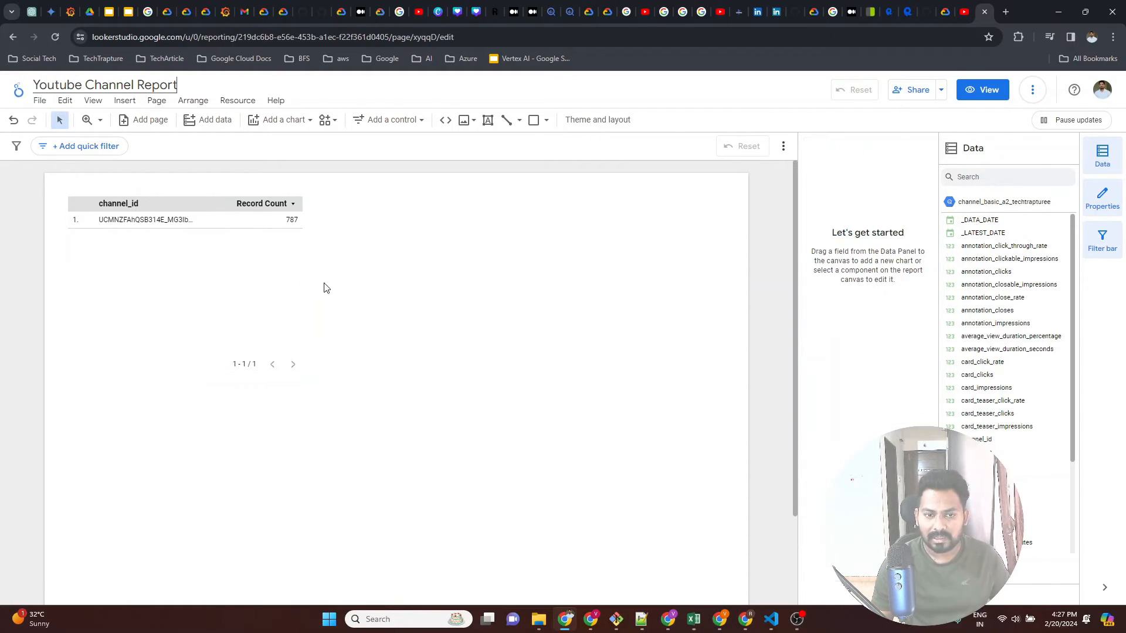
Step: Replace the table's channel_id dimension with likes and remove its Record Count metric
left_click(197, 192)
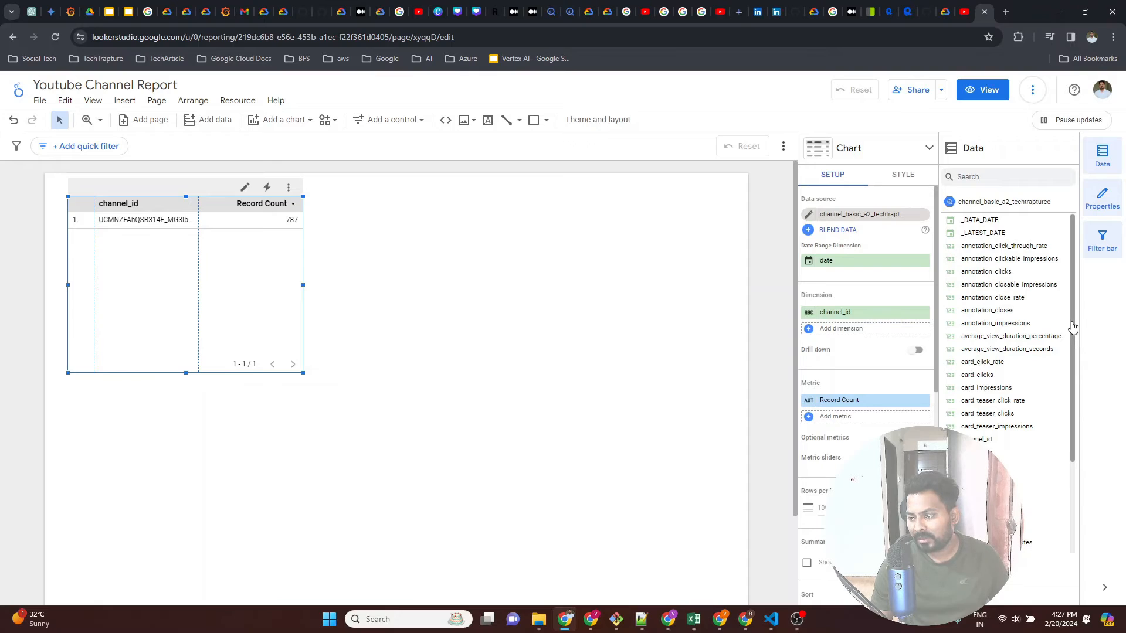
scroll(1075, 332, "down", 1)
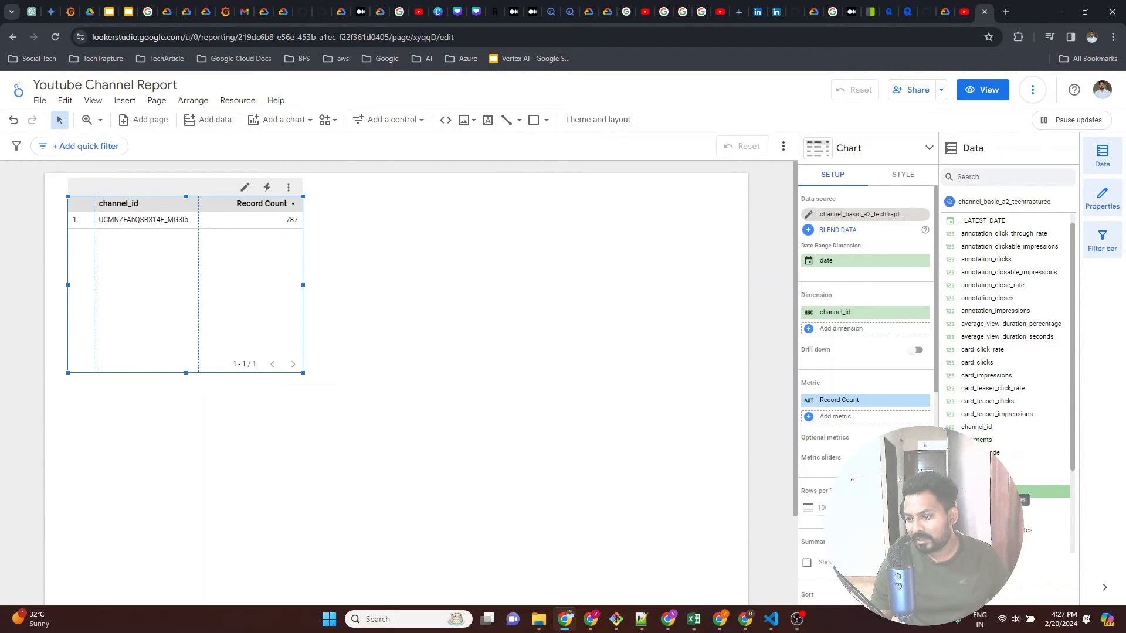
left_click_drag(985, 492, 849, 319)
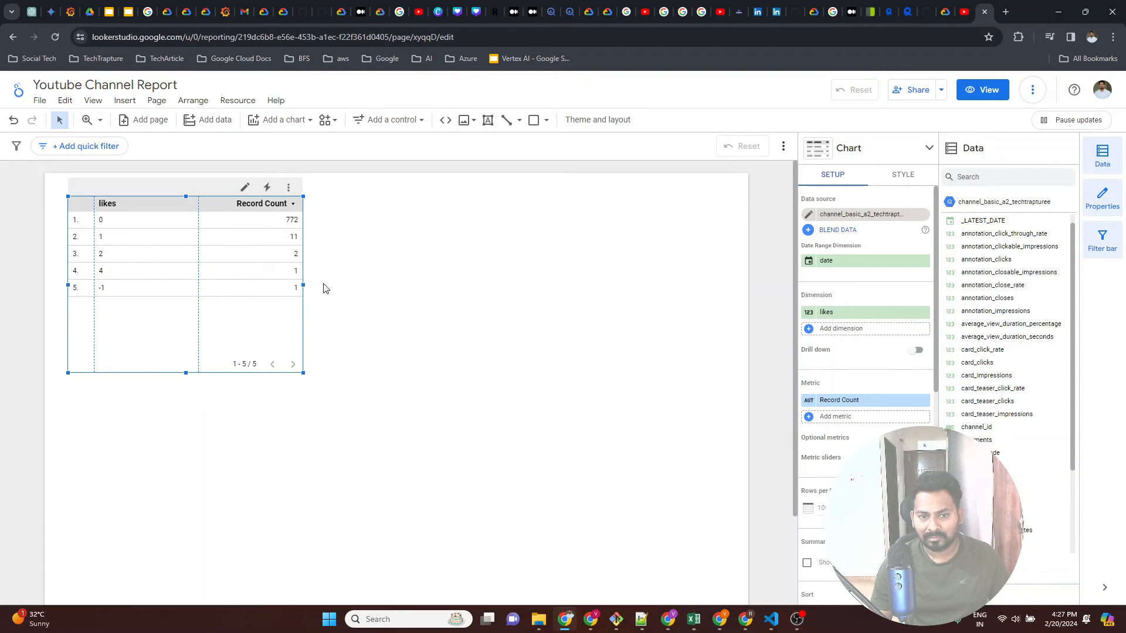
left_click(924, 401)
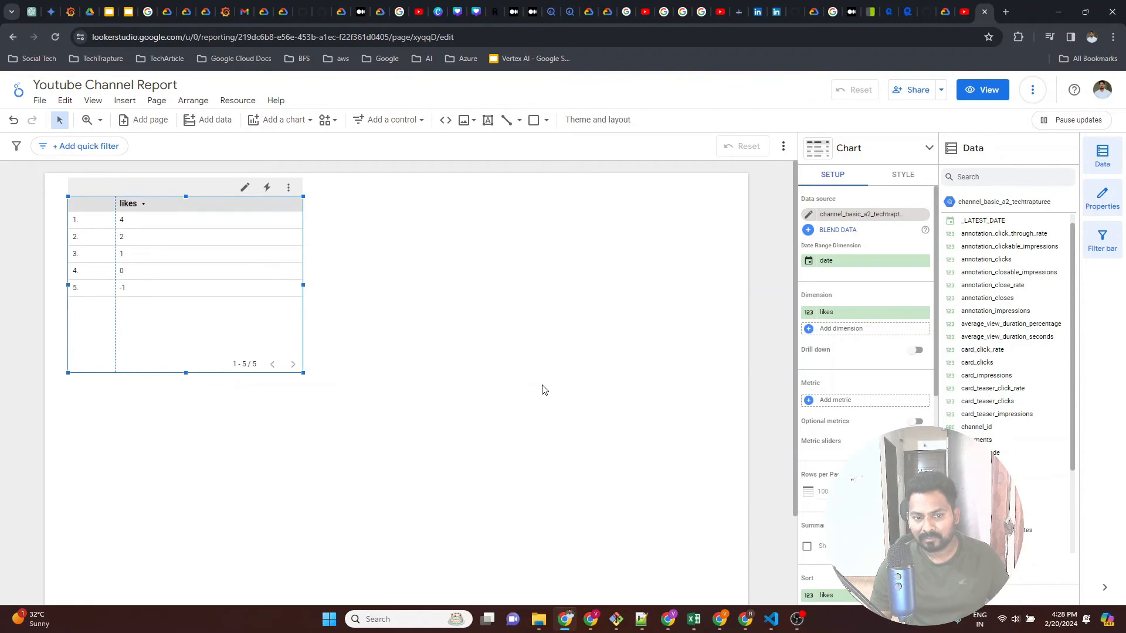
Step: Add country_code as a second dimension of the table, alongside likes
scroll(865, 381, "down", 2)
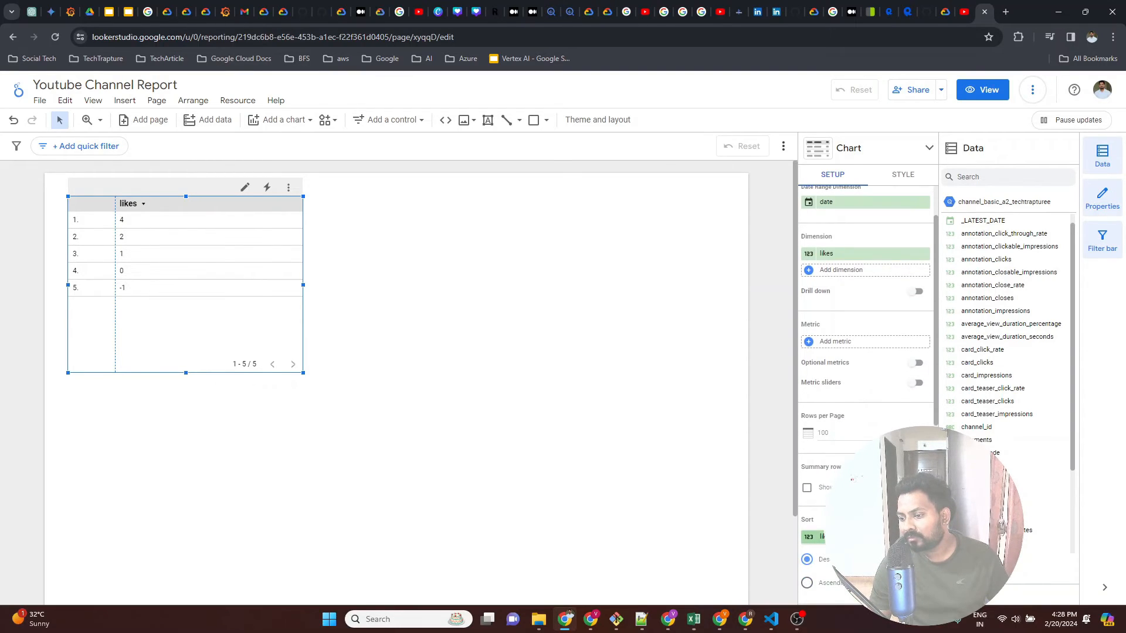
scroll(886, 374, "up", 2)
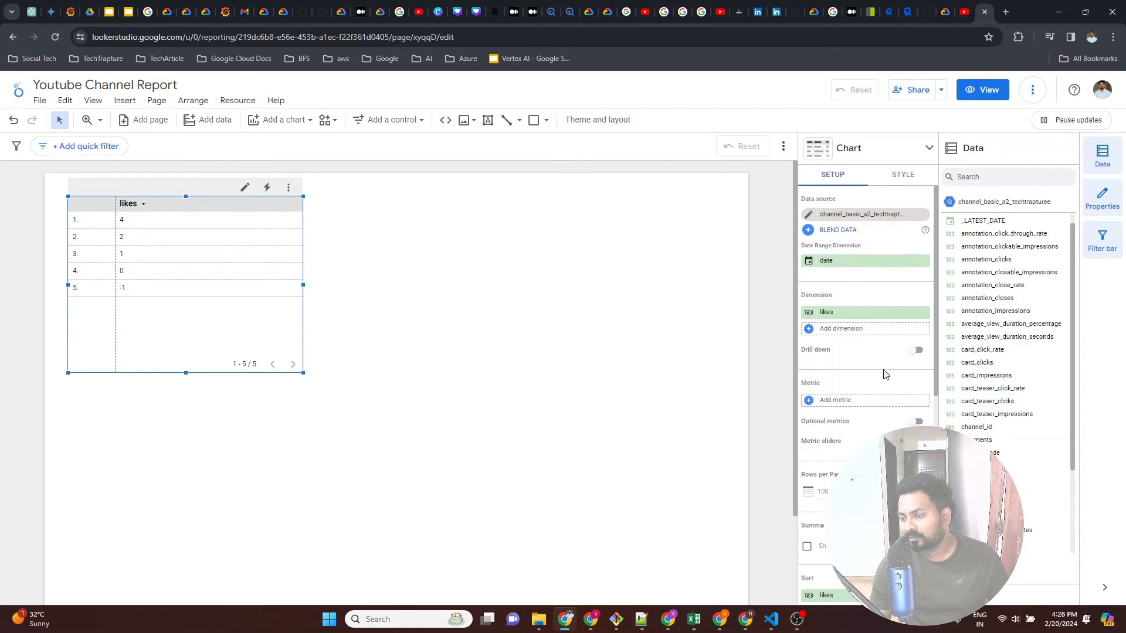
left_click(864, 330)
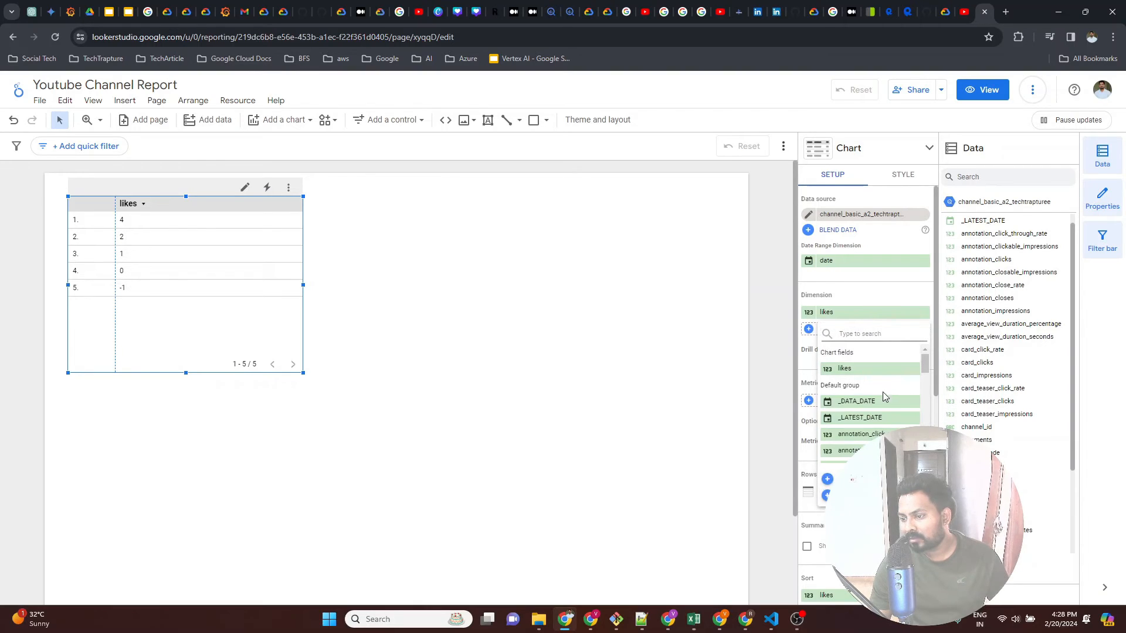
scroll(887, 409, "down", 2)
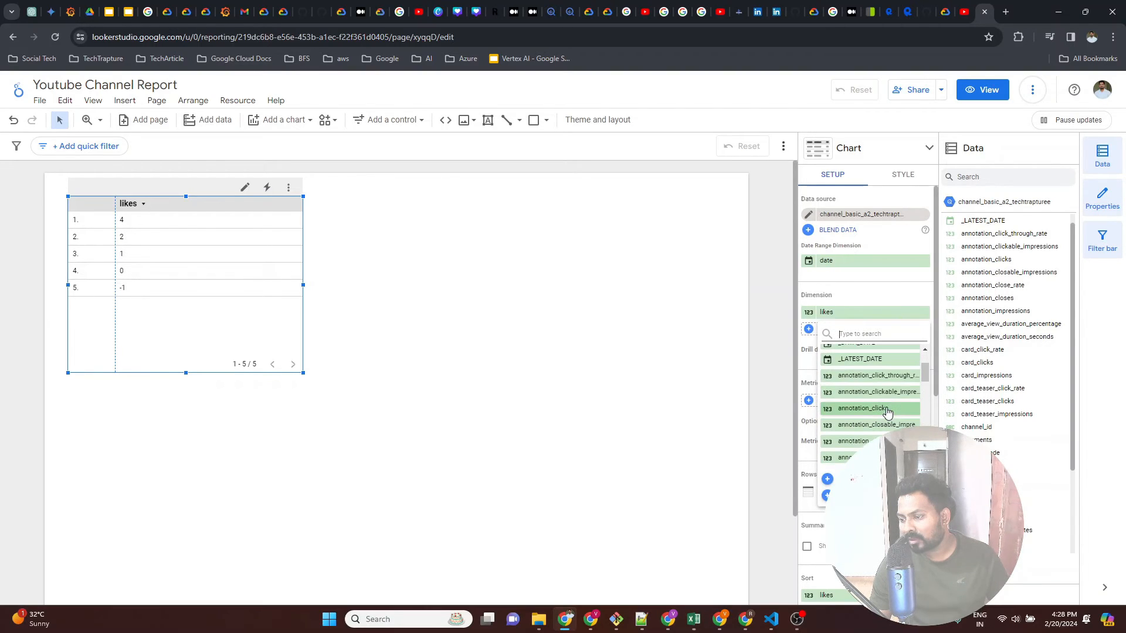
left_click(1071, 357)
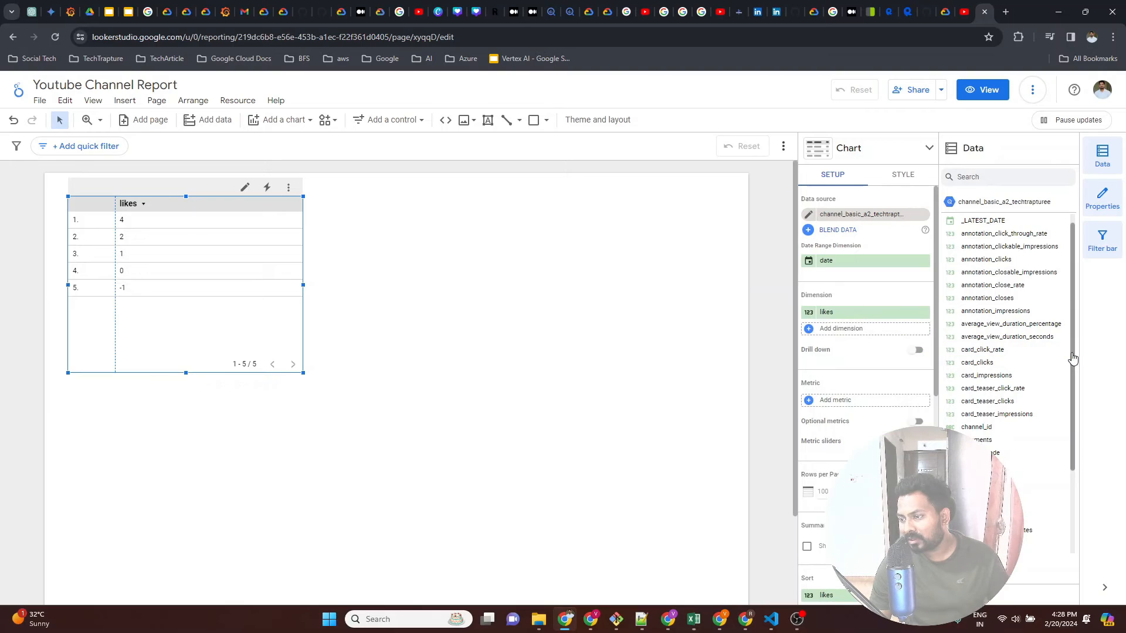
left_click_drag(1073, 365, 1071, 458)
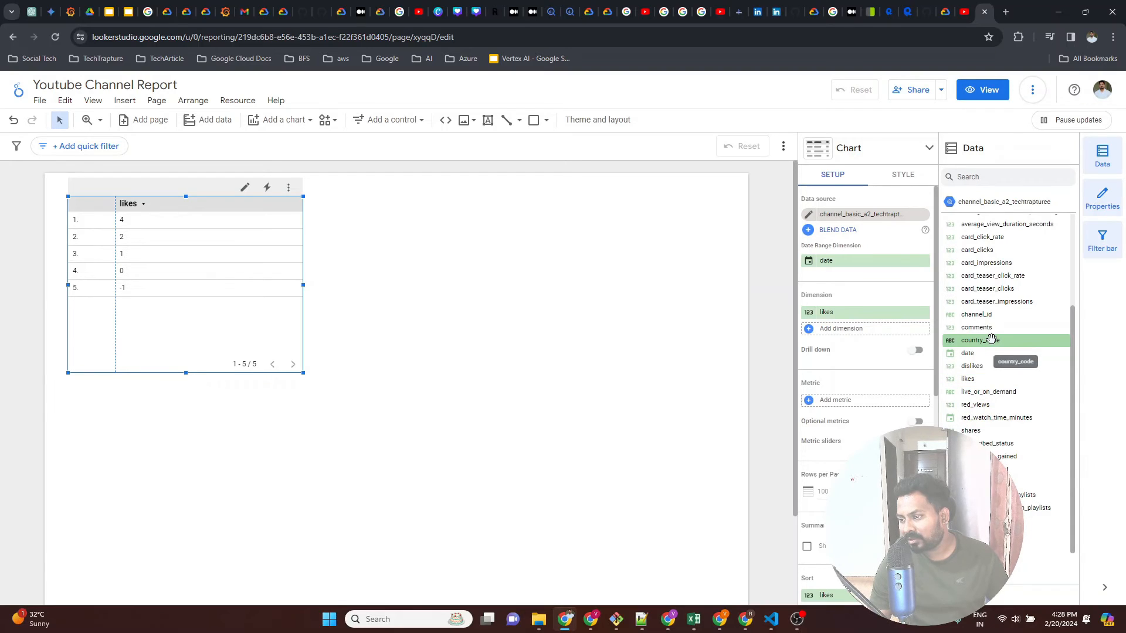
left_click_drag(991, 339, 856, 332)
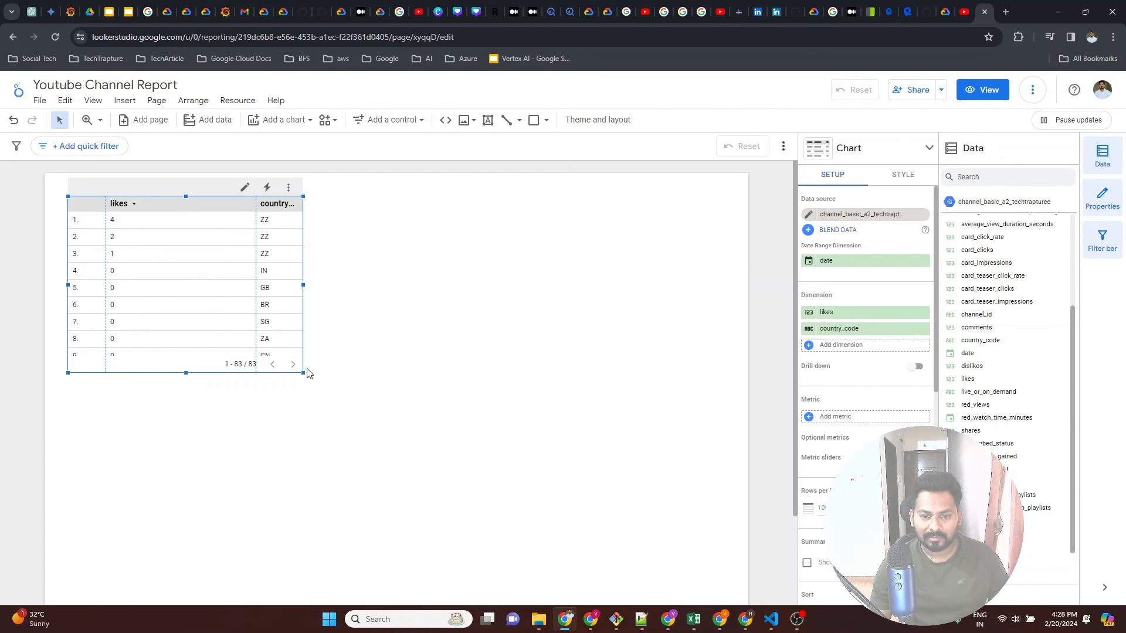
Step: Enlarge the table on the canvas in both directions and look through its likes and country_code rows
left_click_drag(303, 373, 404, 468)
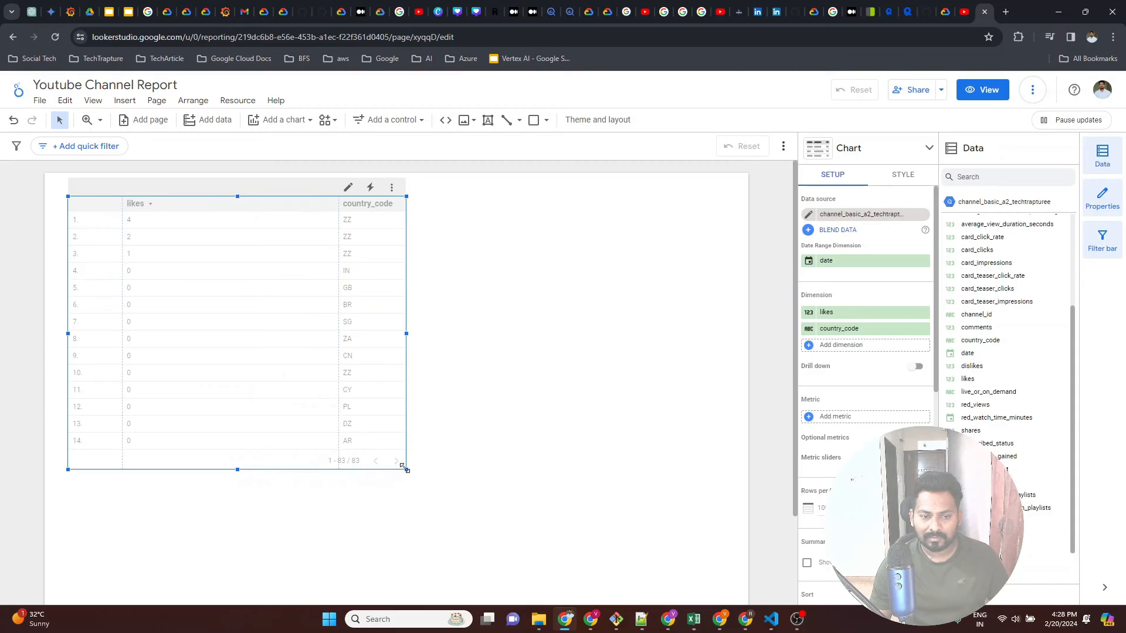
scroll(313, 377, "down", 6)
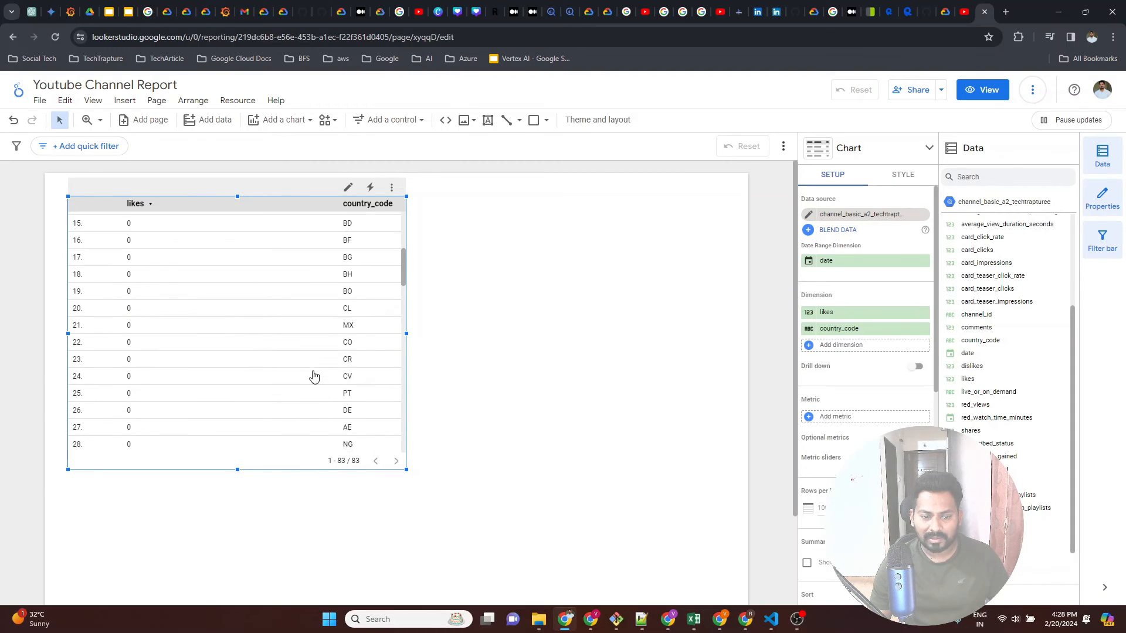
scroll(314, 376, "down", 12)
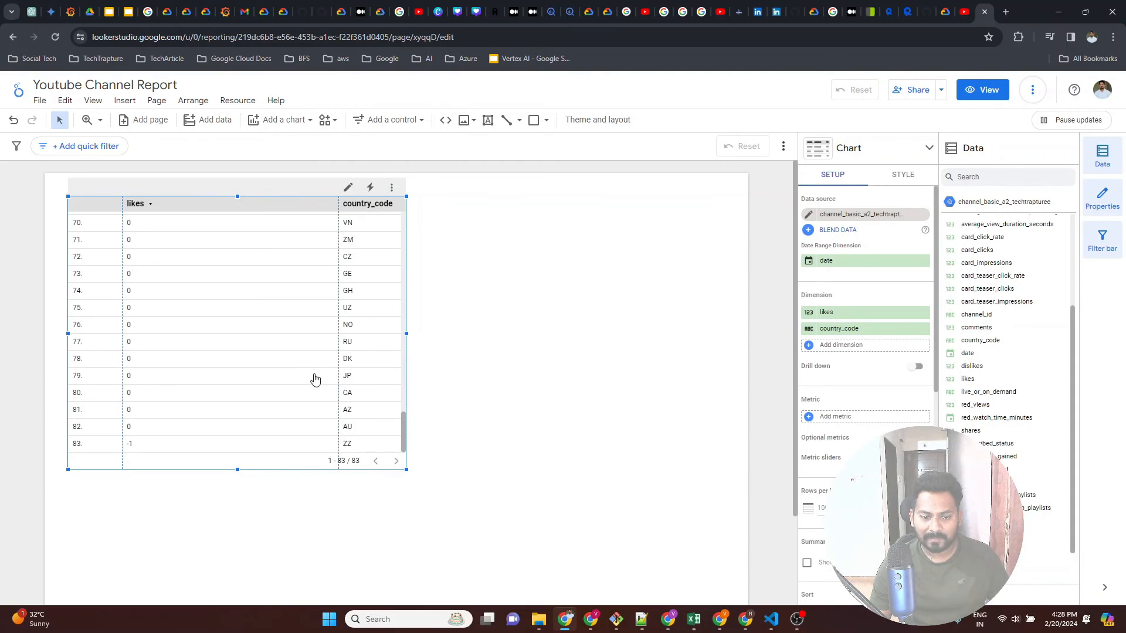
scroll(315, 379, "up", 14)
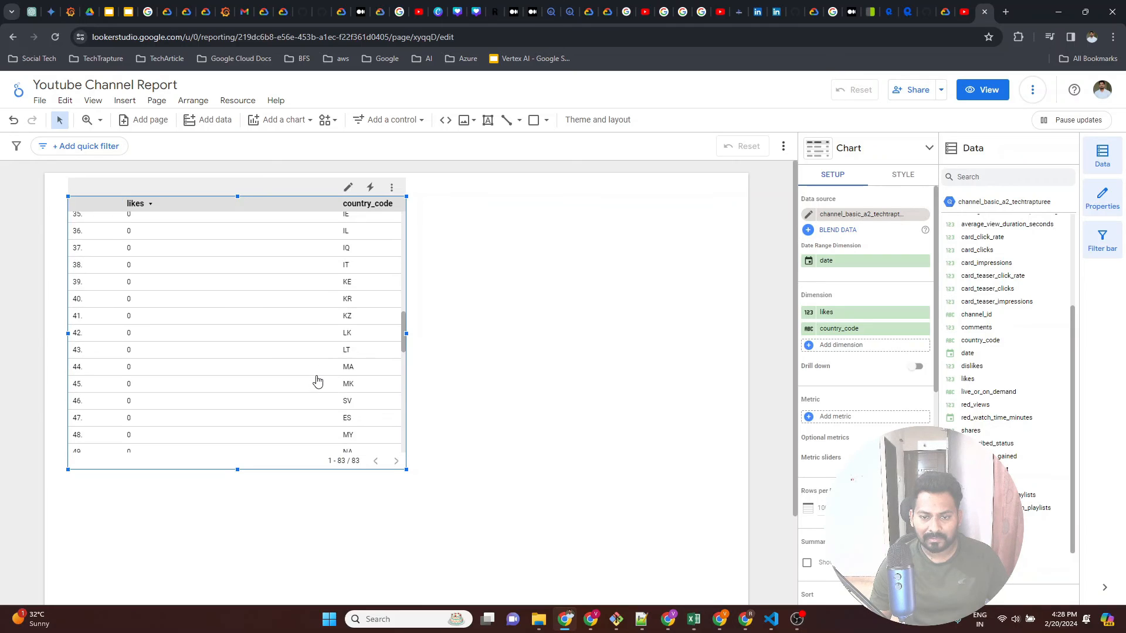
scroll(317, 381, "up", 4)
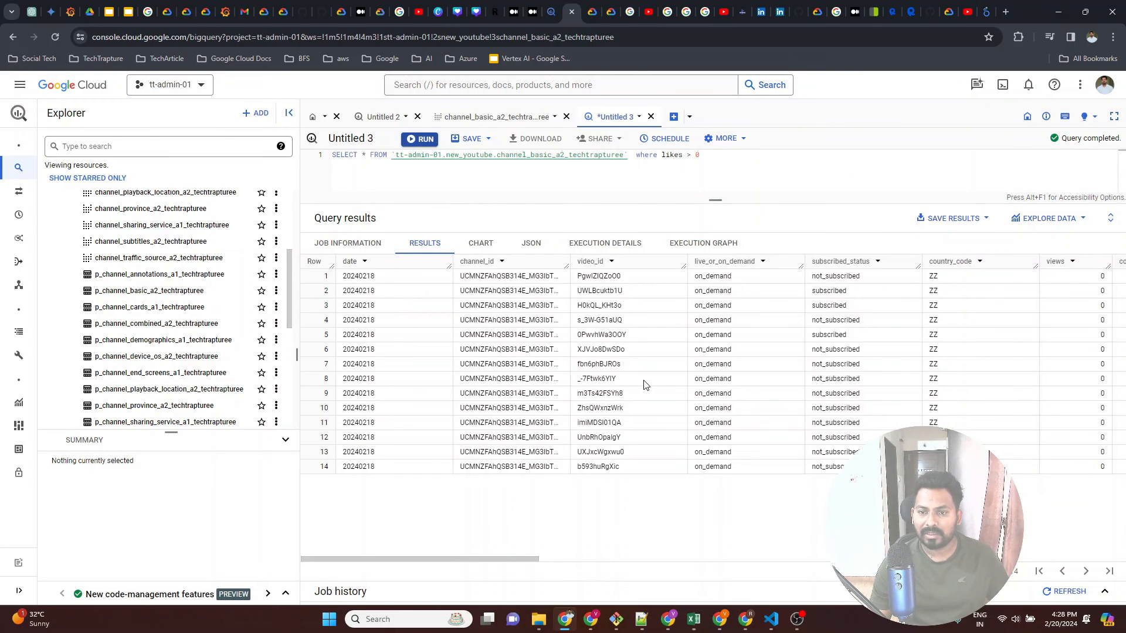
Step: Switch to the BigQuery query workspace and review the likes > 0 query and the new_youtube dataset's channel views
key("ctrl+a")
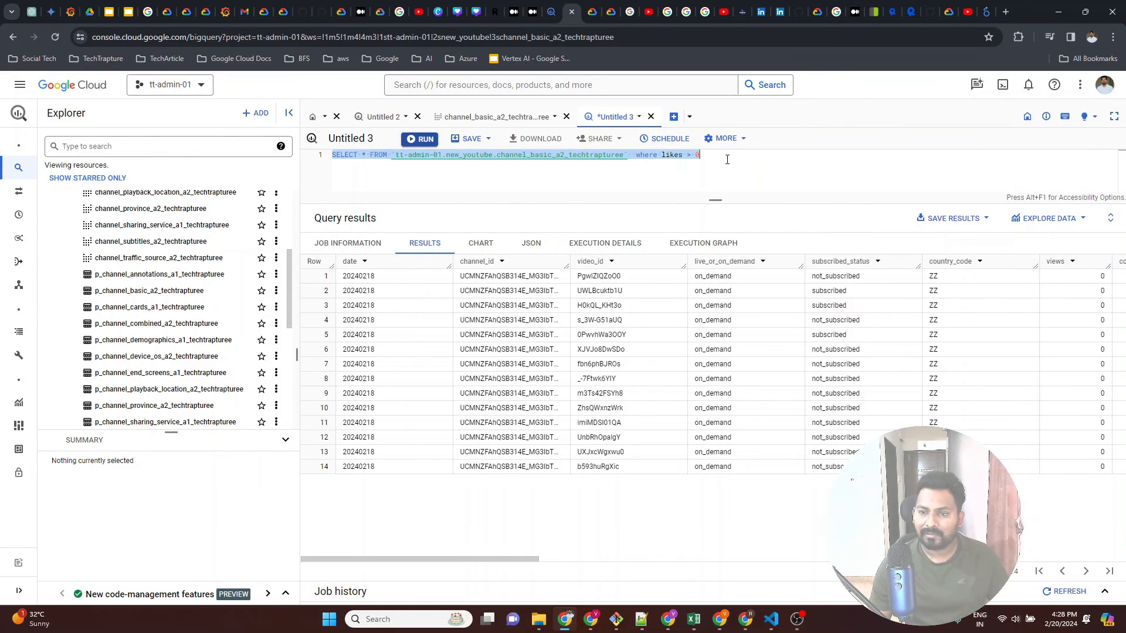
left_click(727, 159)
key("ctrl+a")
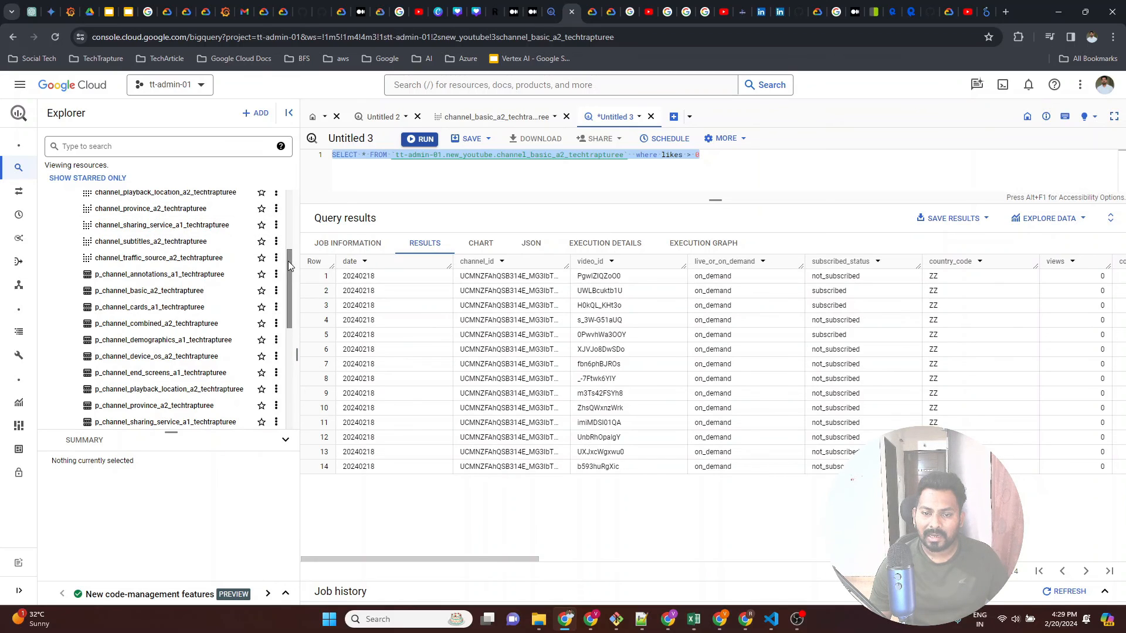
left_click_drag(288, 262, 287, 212)
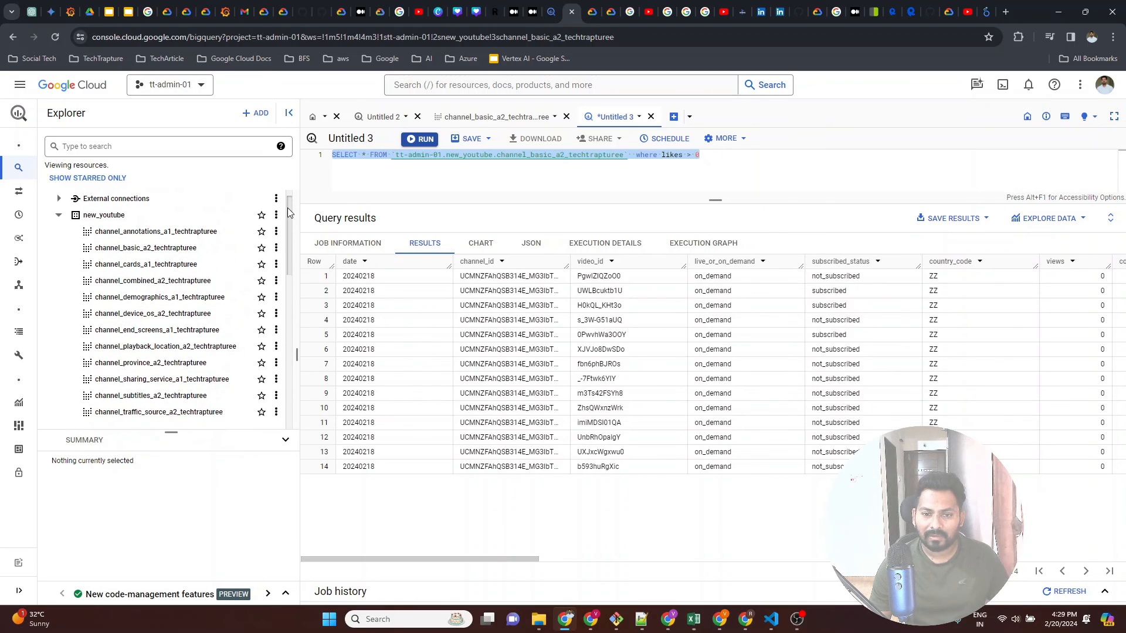
left_click(416, 182)
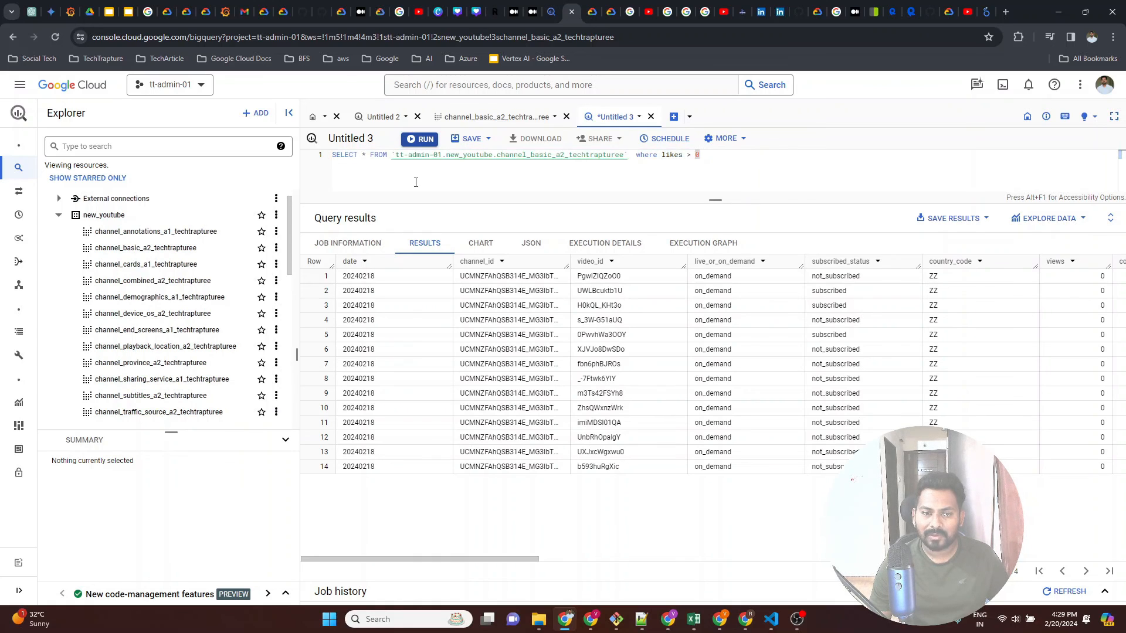